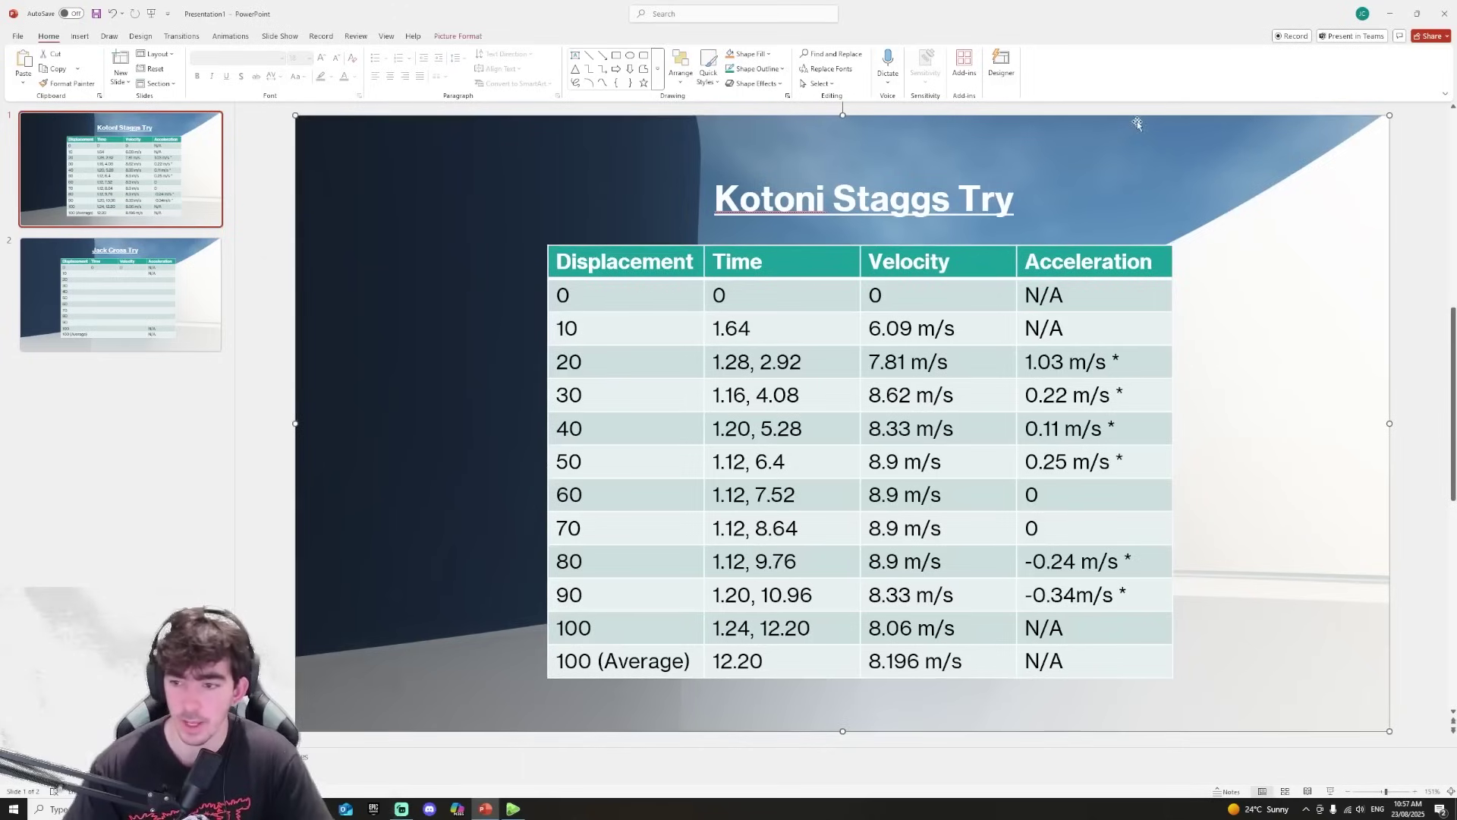
left_click(1145, 107)
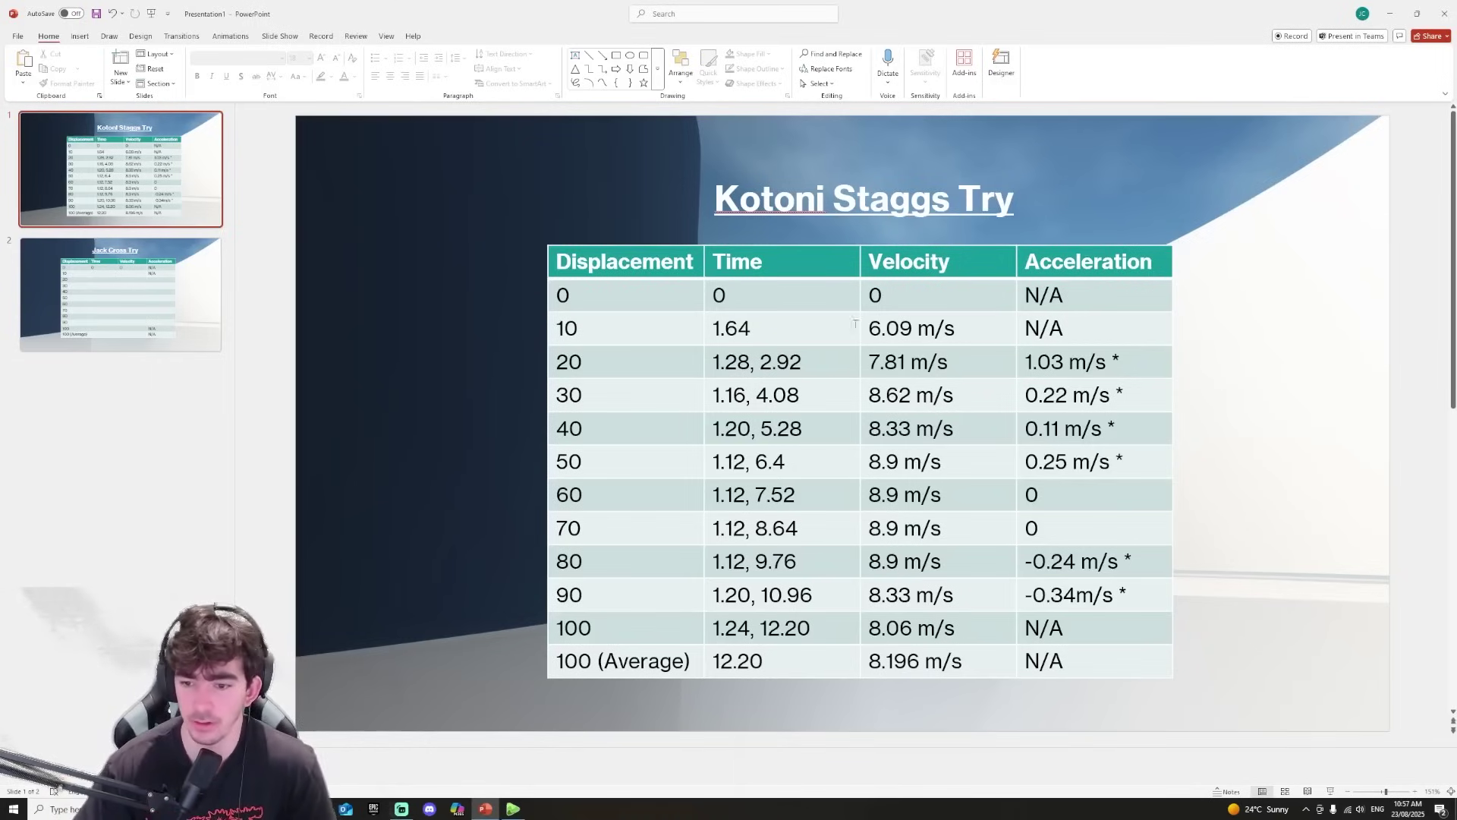
left_click_drag(878, 327, 958, 328)
left_click_drag(869, 361, 952, 362)
left_click_drag(870, 395, 958, 395)
left_click_drag(869, 429, 958, 430)
left_click(875, 469)
left_click_drag(870, 662, 976, 668)
left_click(1091, 429)
left_click_drag(1025, 362, 1110, 362)
left_click(870, 362)
left_click_drag(870, 362, 938, 362)
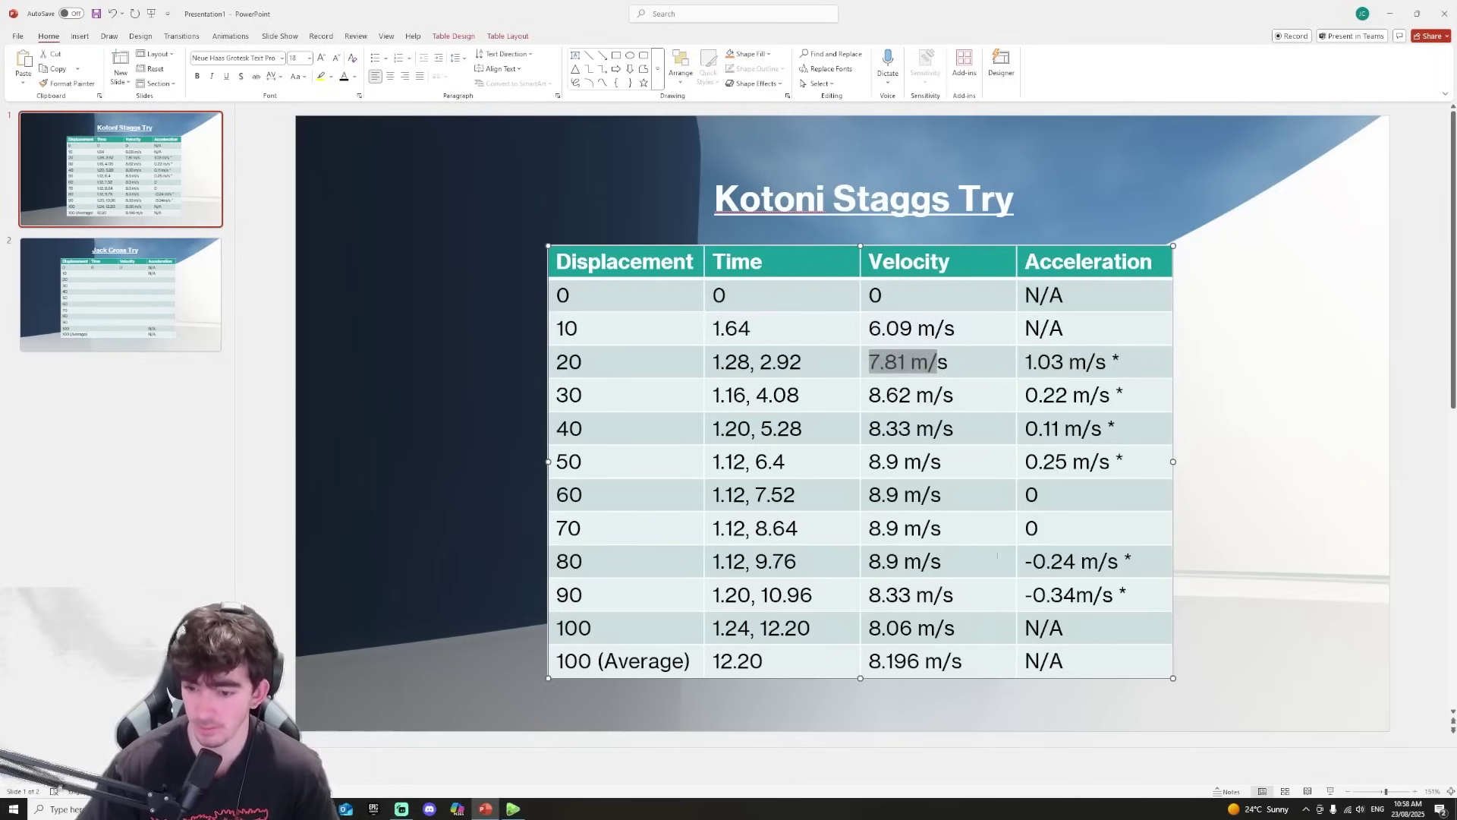
left_click_drag(1028, 562, 1142, 562)
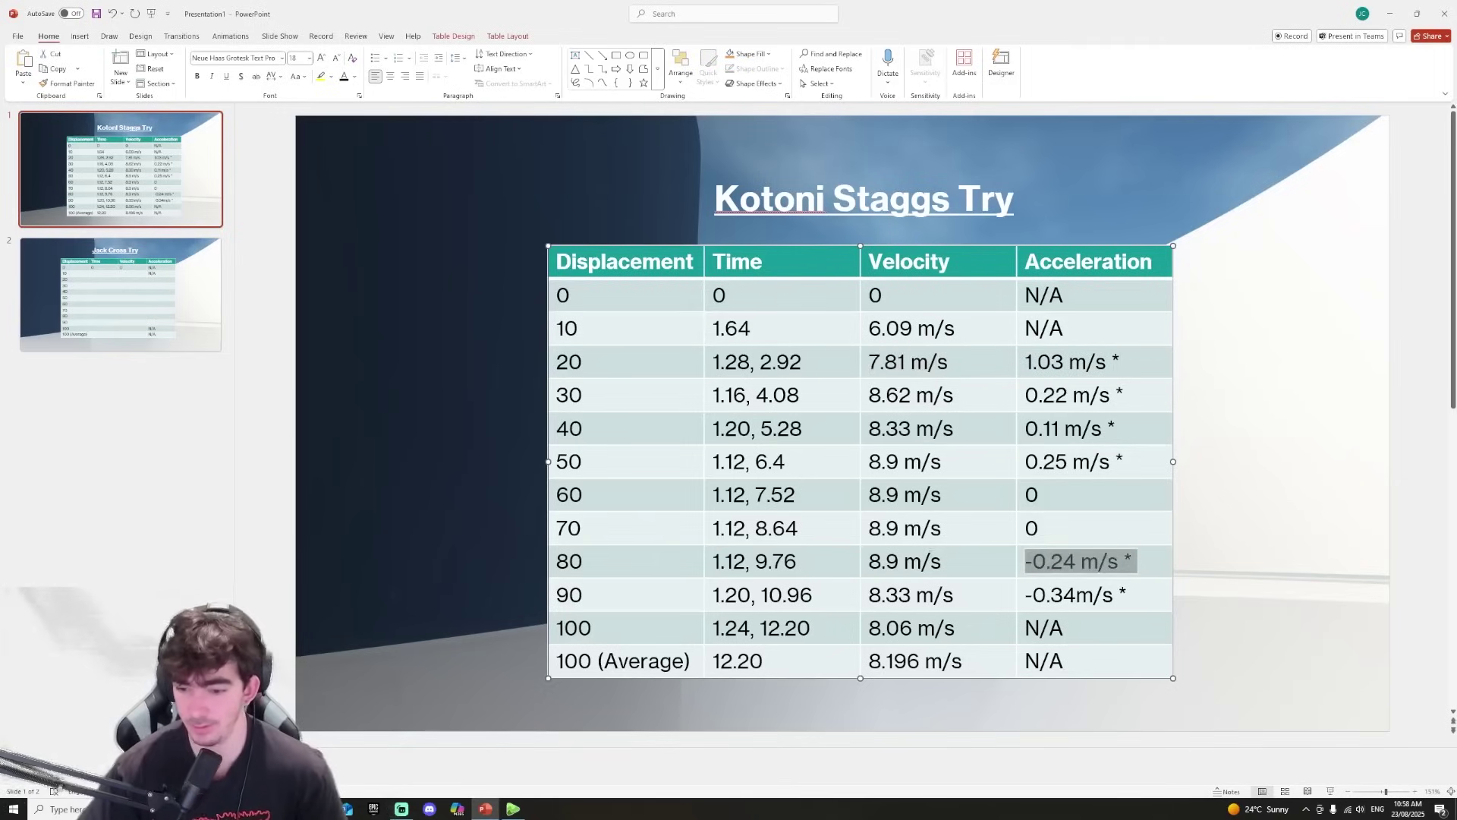
left_click_drag(963, 563, 869, 562)
left_click(921, 562)
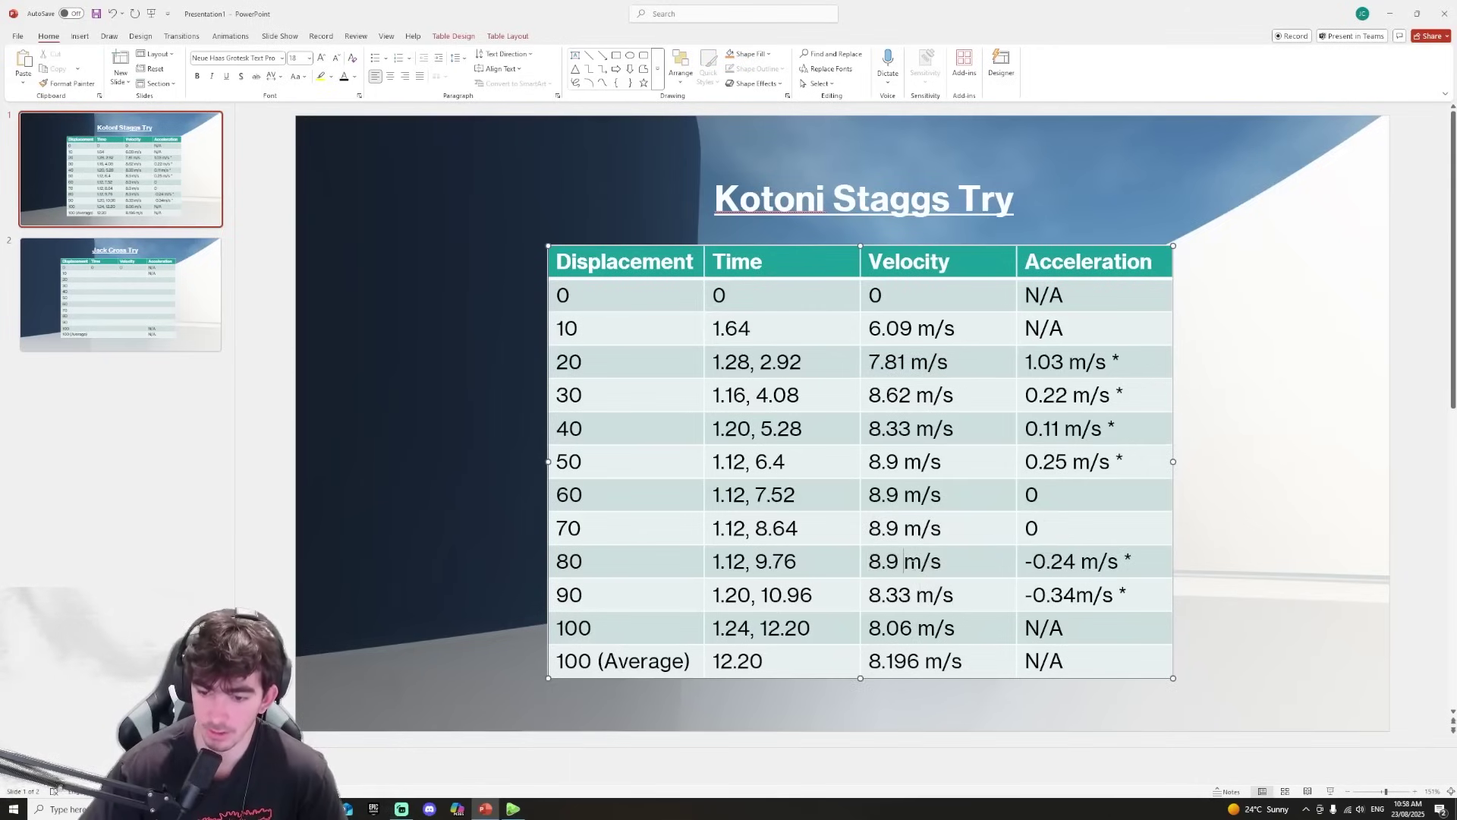
left_click_drag(1032, 594, 1114, 587)
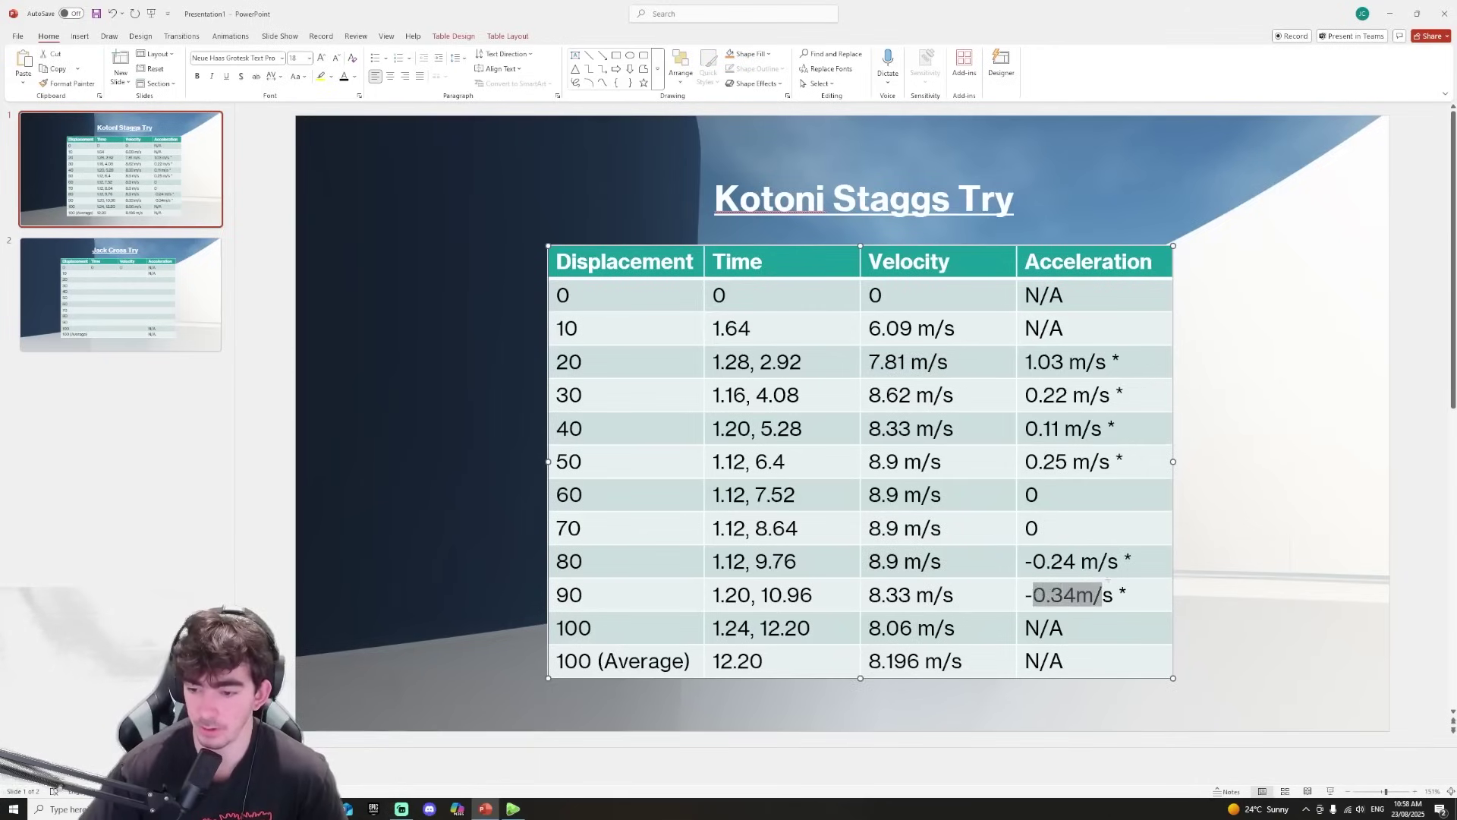
left_click_drag(1033, 561, 1134, 561)
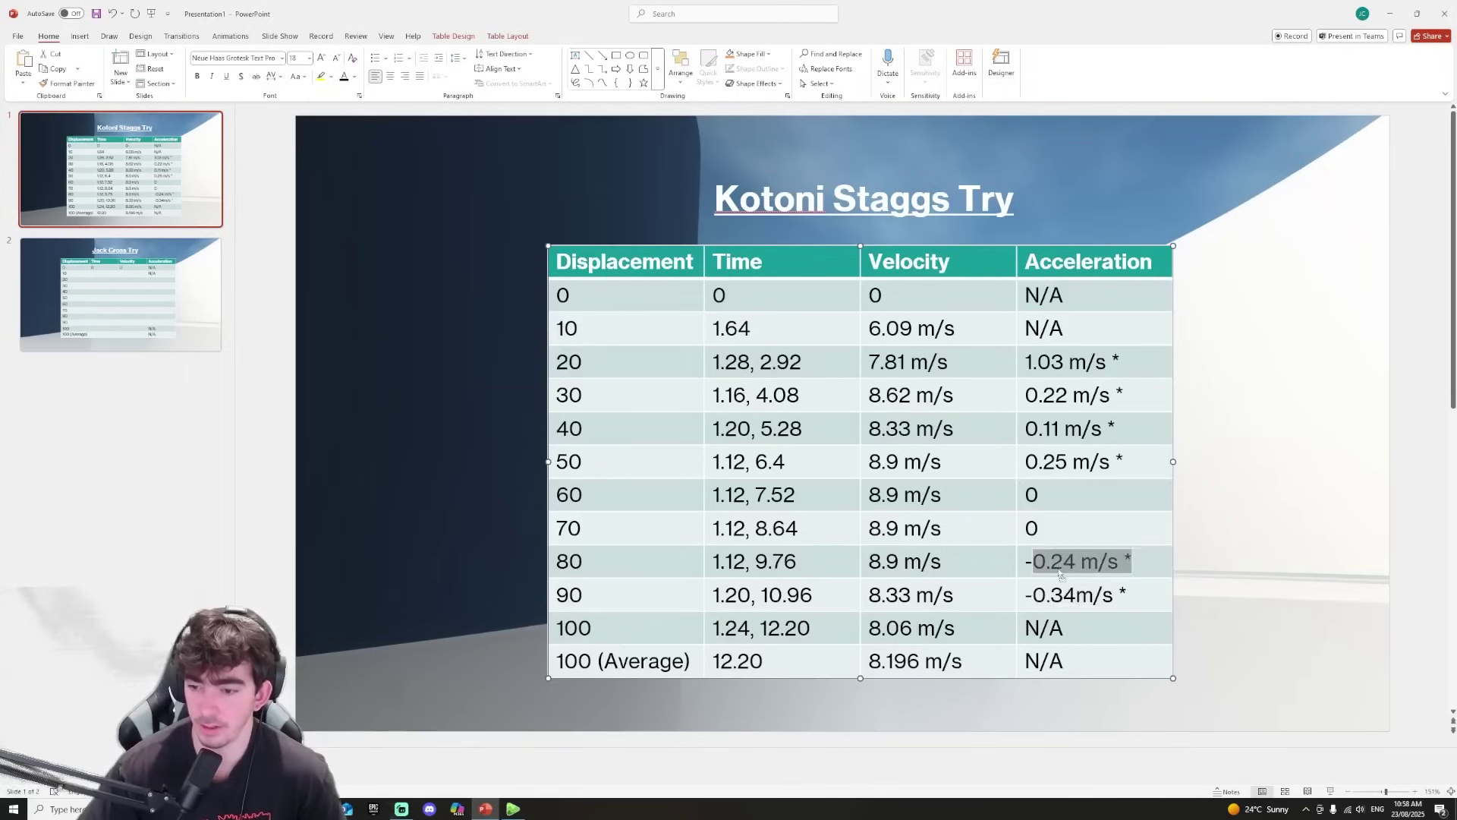
key("Left")
left_click_drag(1026, 362, 1125, 361)
left_click_drag(1025, 394, 1129, 393)
left_click_drag(1048, 495, 1049, 539)
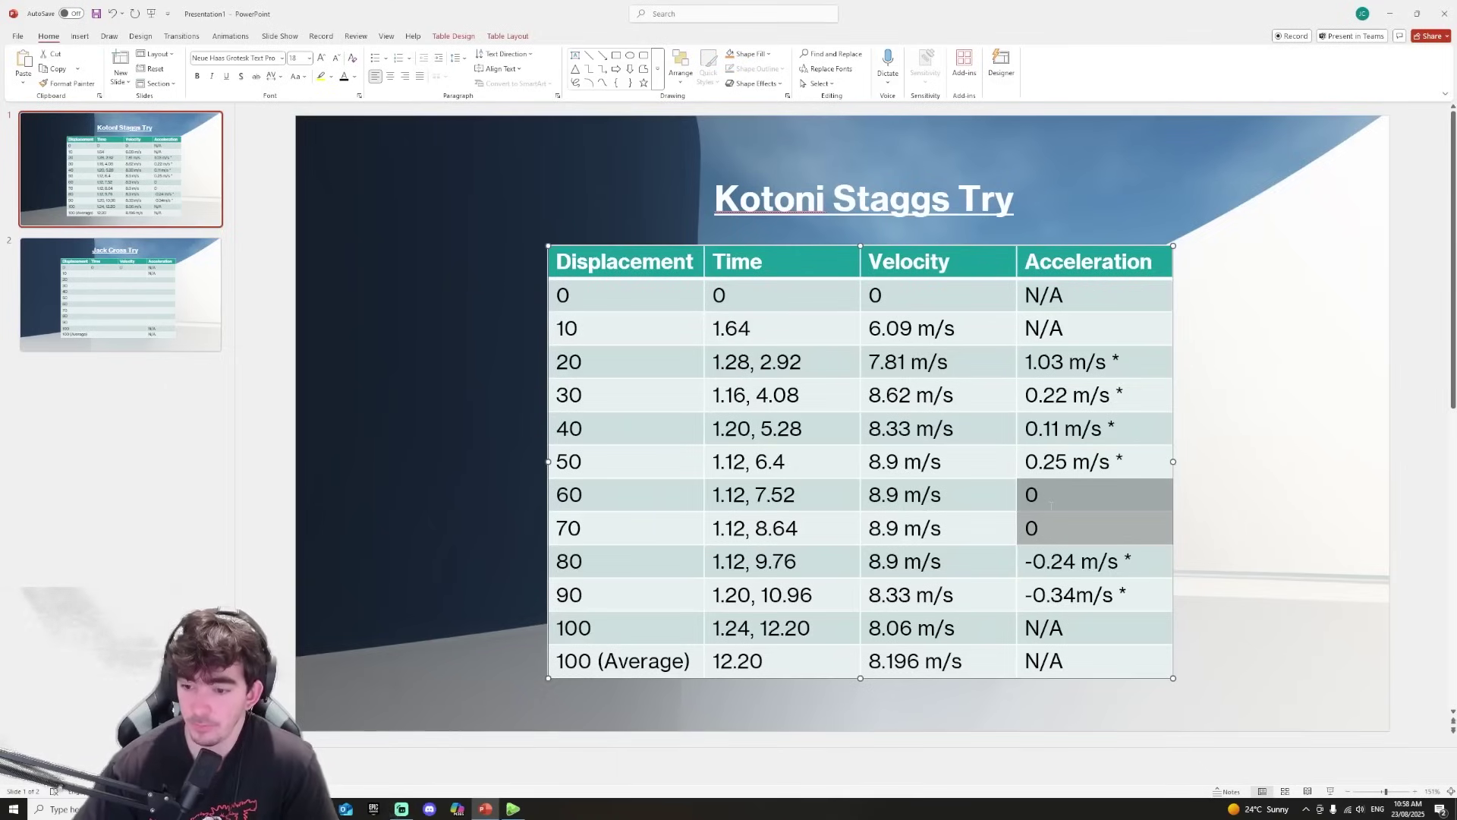
left_click_drag(943, 560, 941, 461)
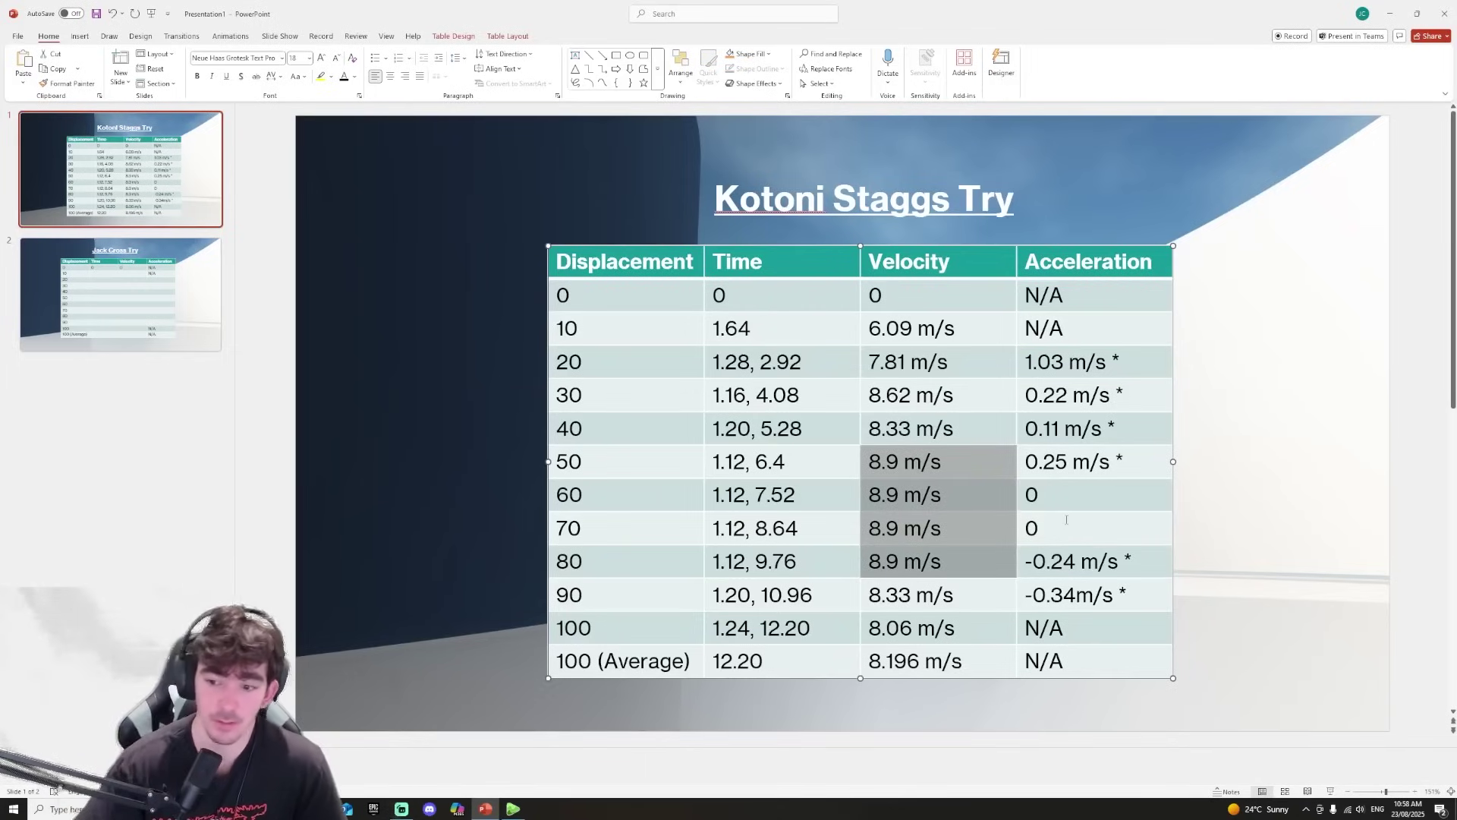
left_click_drag(1066, 530, 1037, 485)
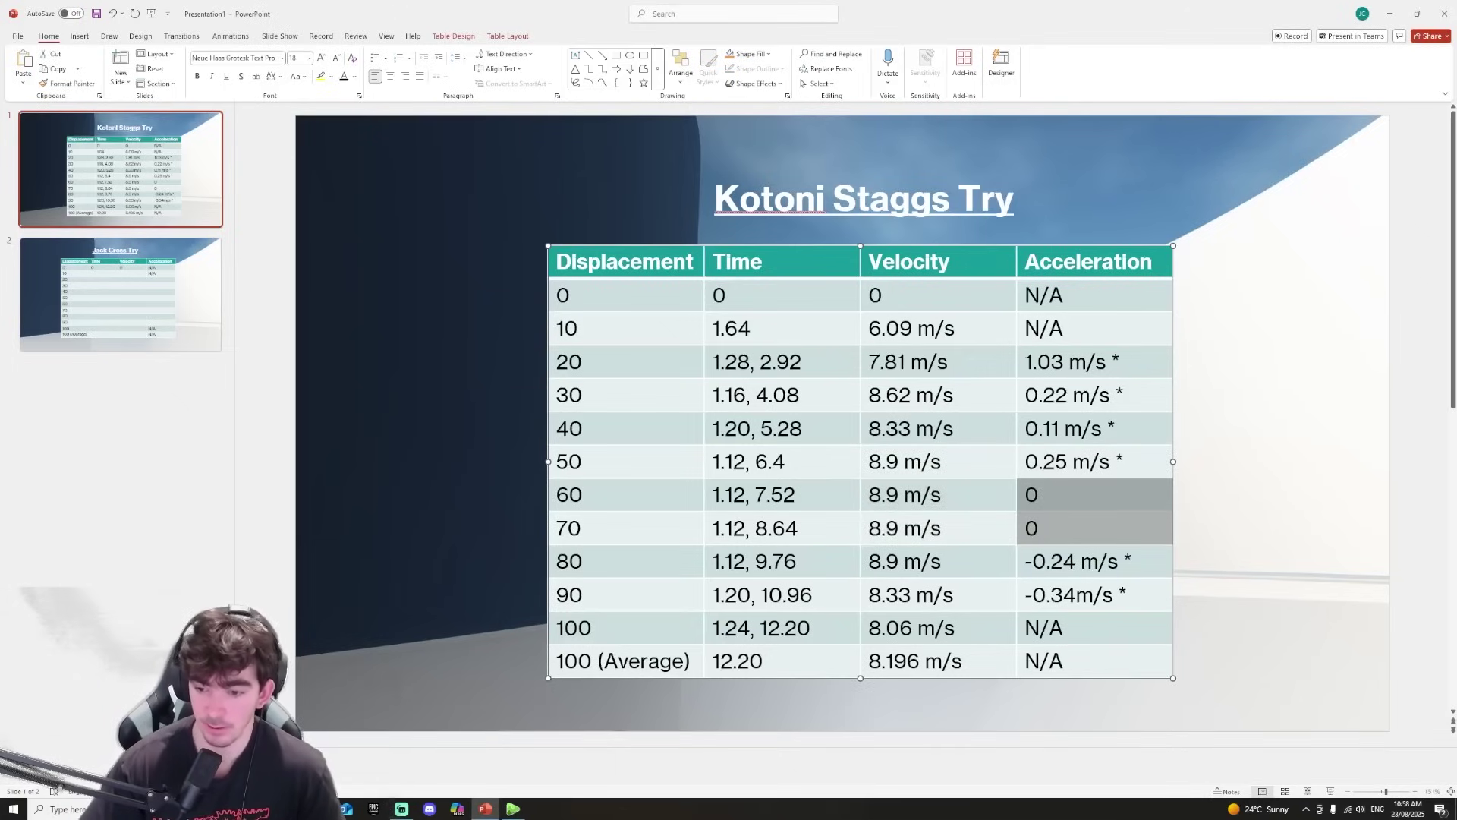
left_click_drag(963, 569, 945, 462)
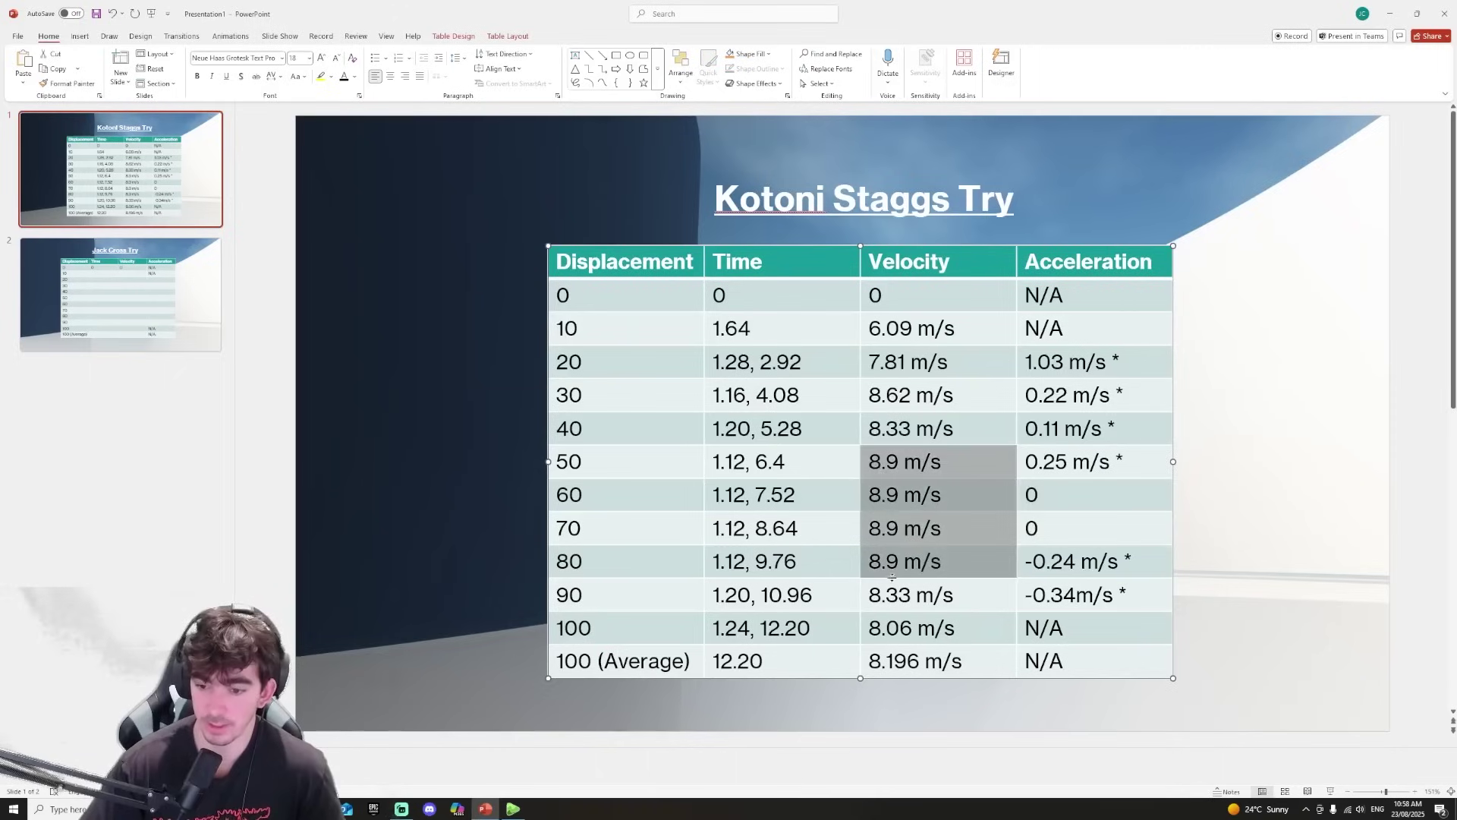
left_click_drag(1065, 530, 1029, 495)
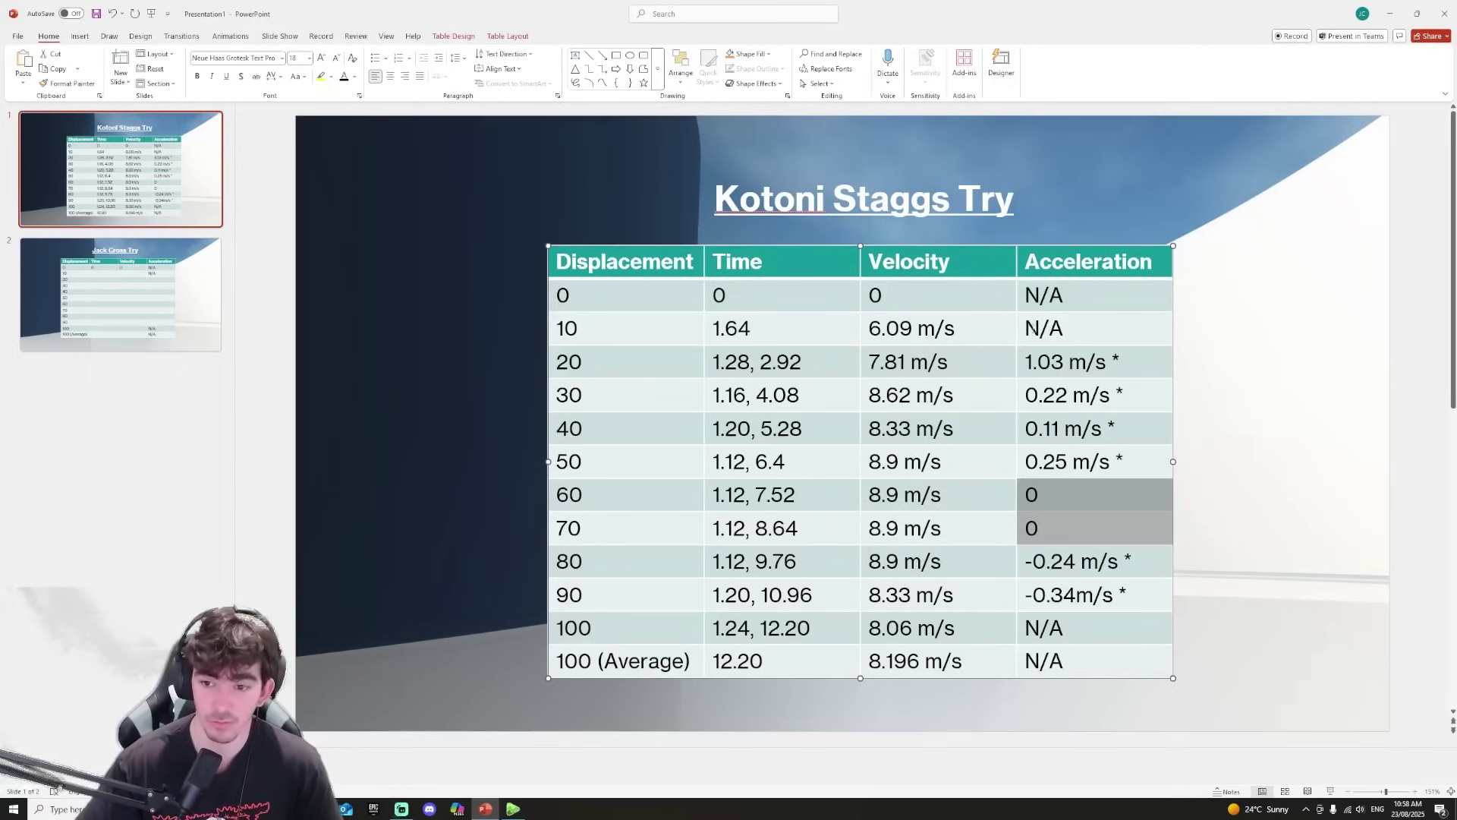
left_click(1032, 136)
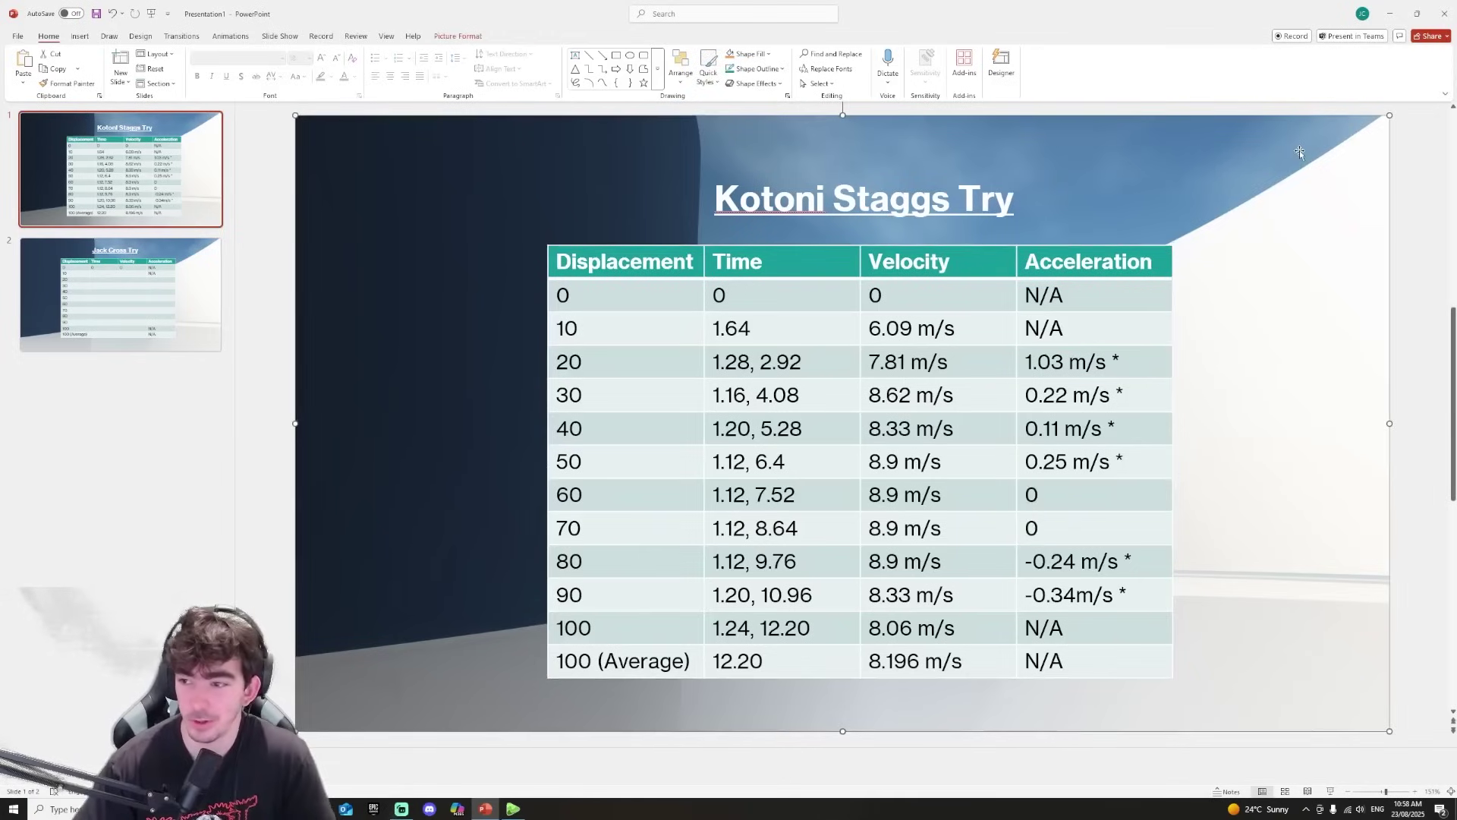
left_click(1405, 139)
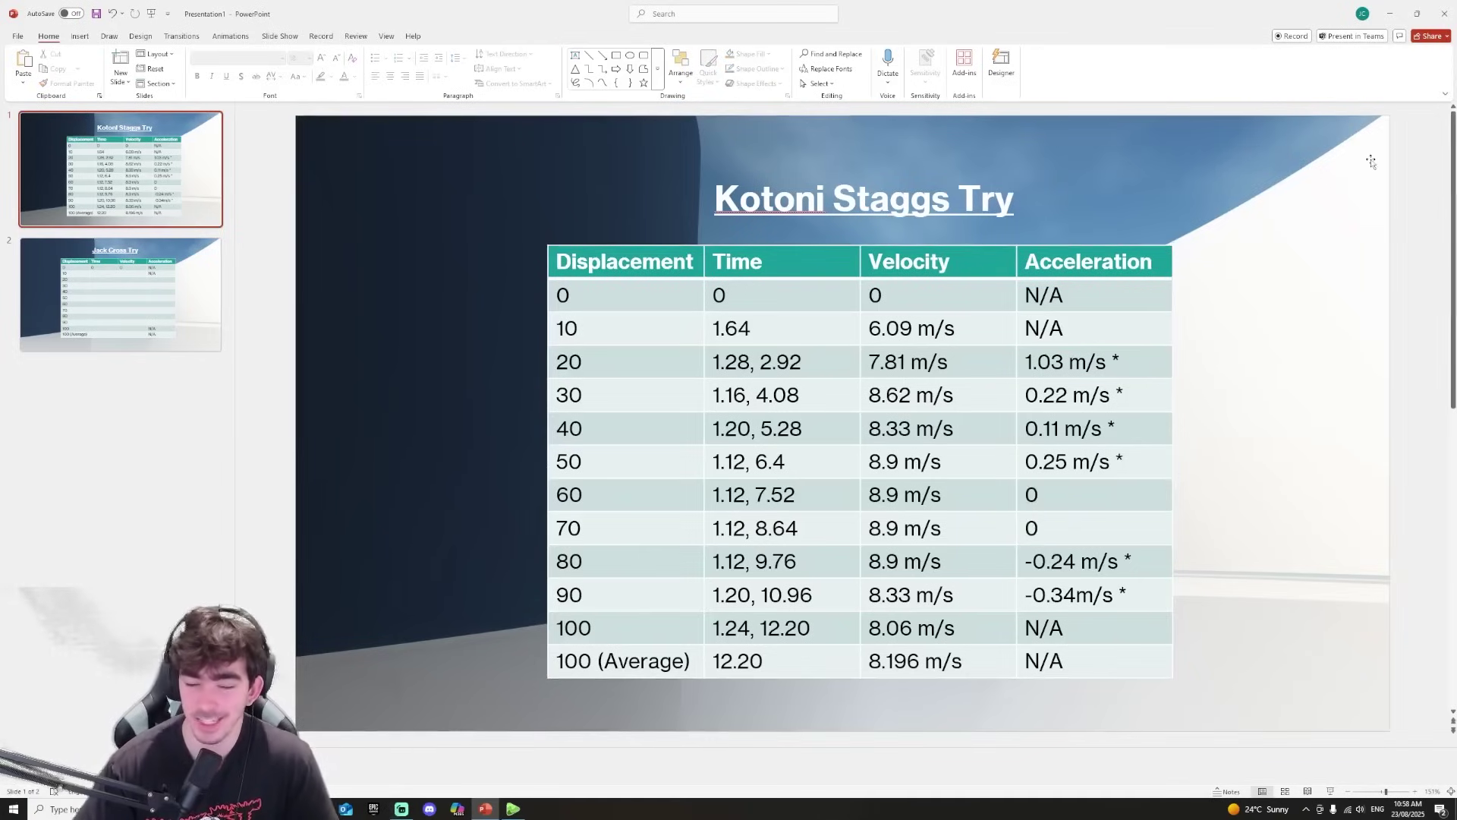
left_click_drag(1093, 494, 1093, 528)
left_click_drag(948, 563, 945, 463)
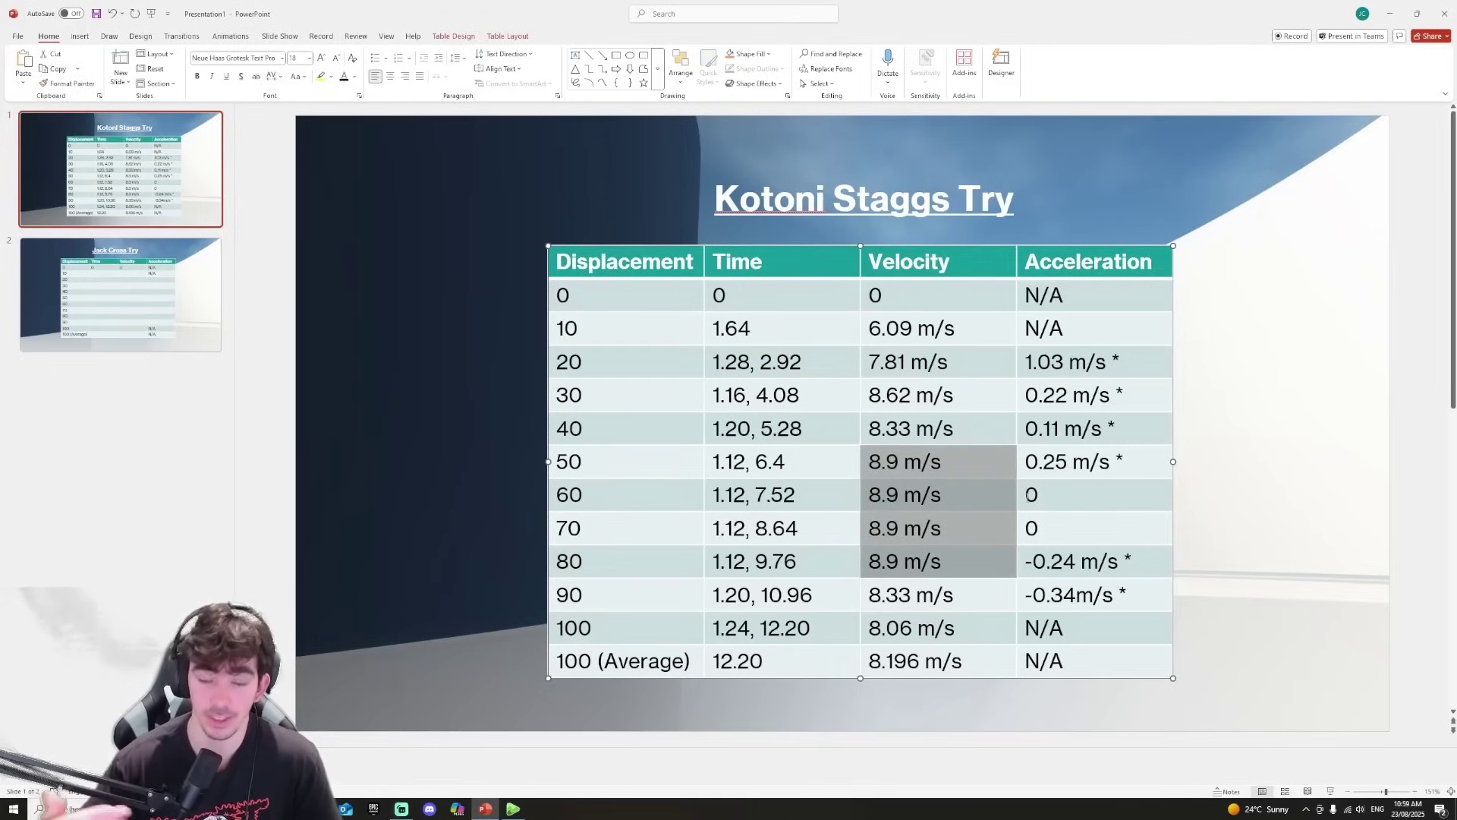
left_click_drag(1112, 524, 1021, 502)
left_click_drag(963, 560, 948, 463)
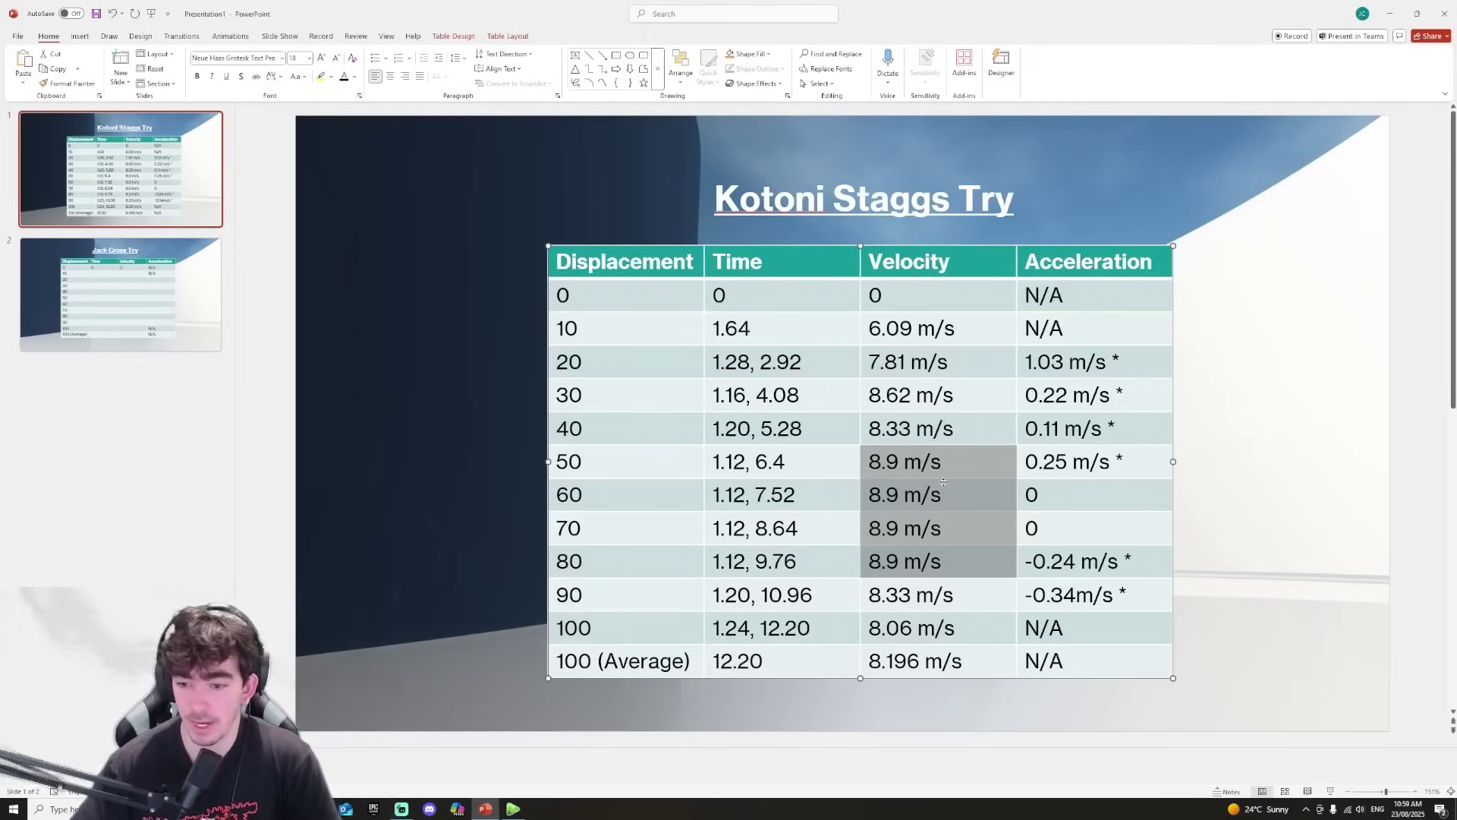
left_click(960, 463)
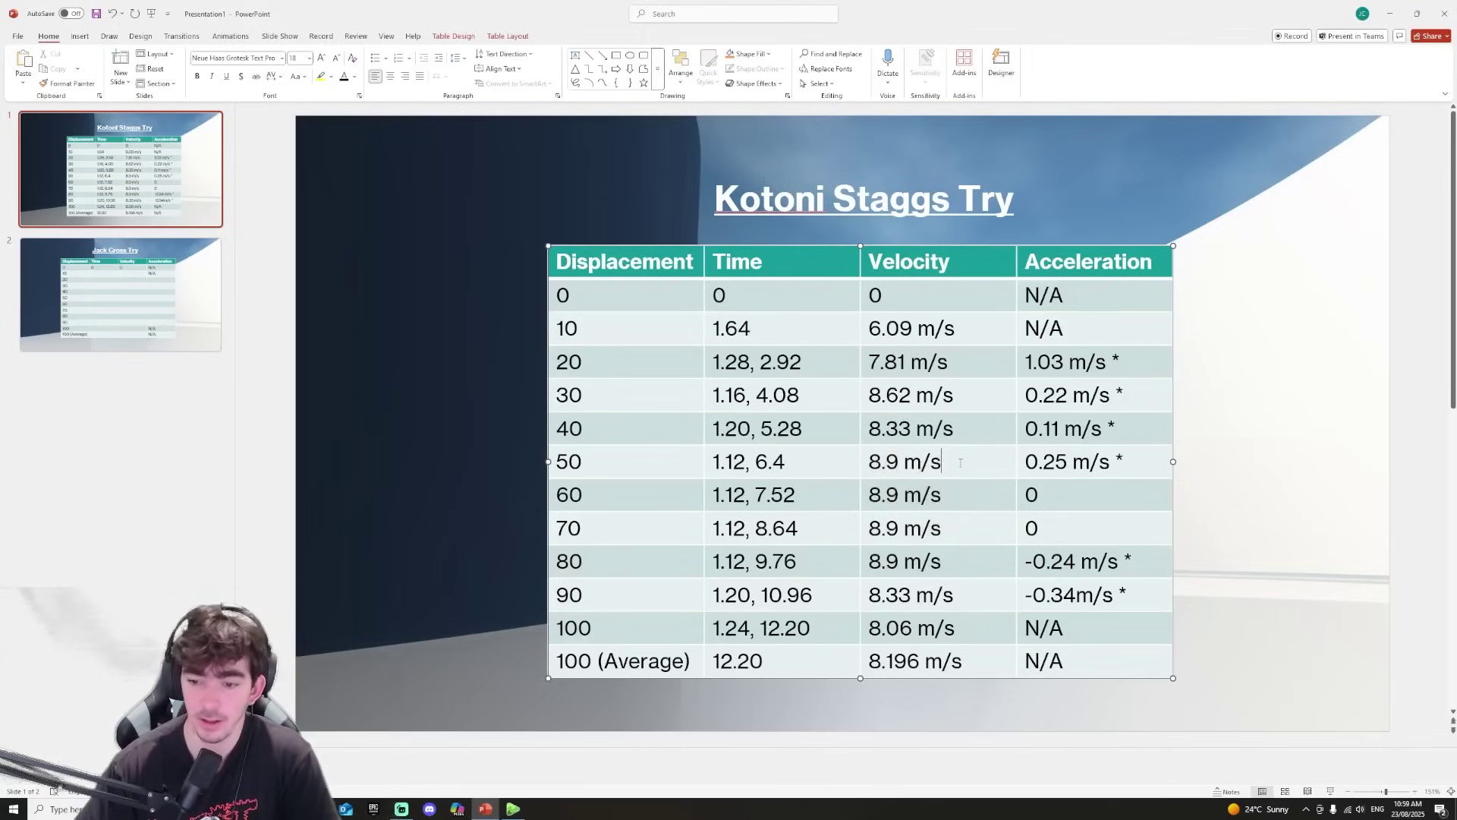
Bring up the Noosa vs Yandina rugby clip in Kinovea and play it forward to 13:50.
left_click(135, 312)
left_click(514, 809)
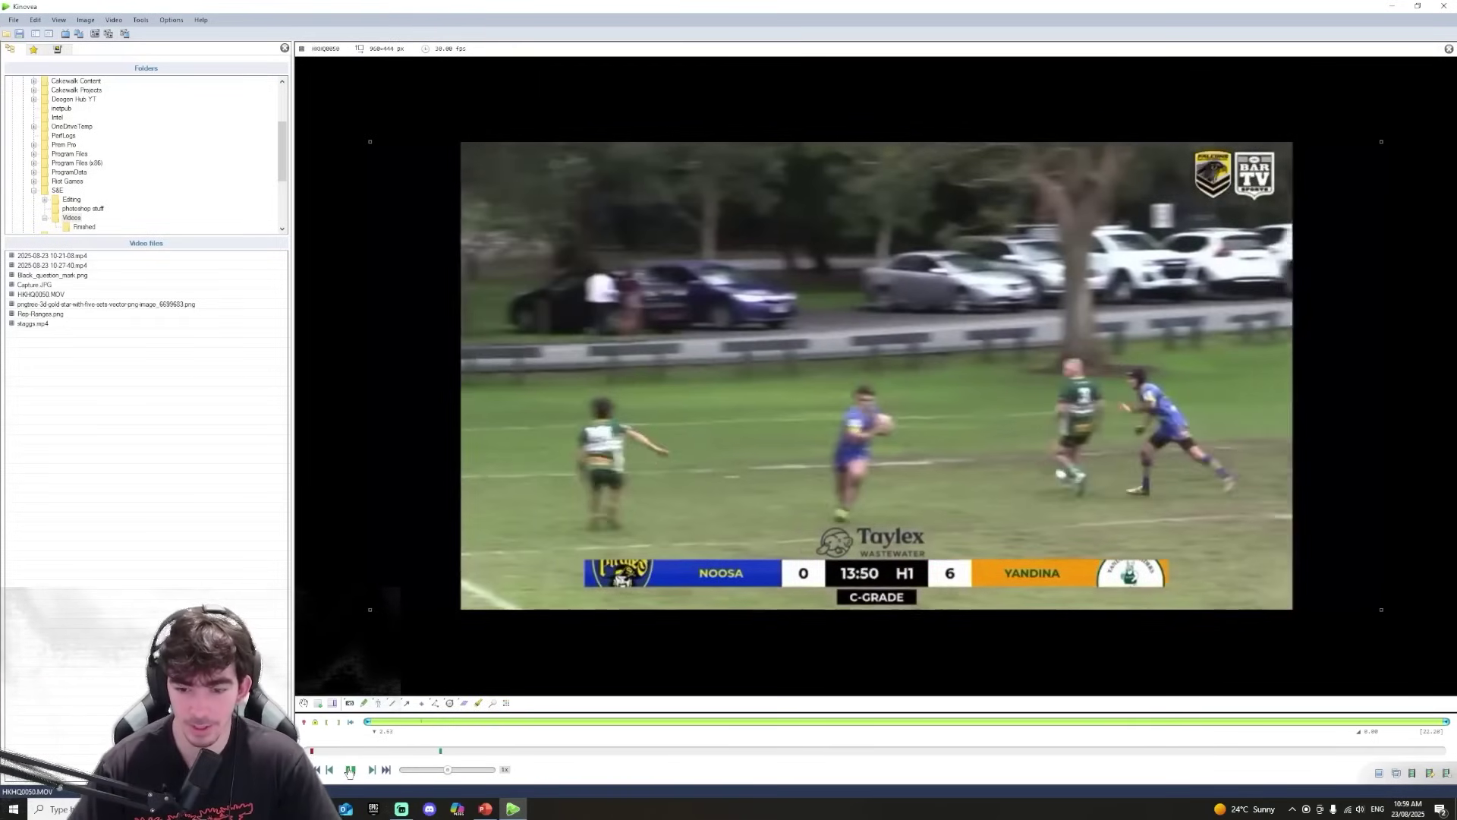
left_click(350, 770)
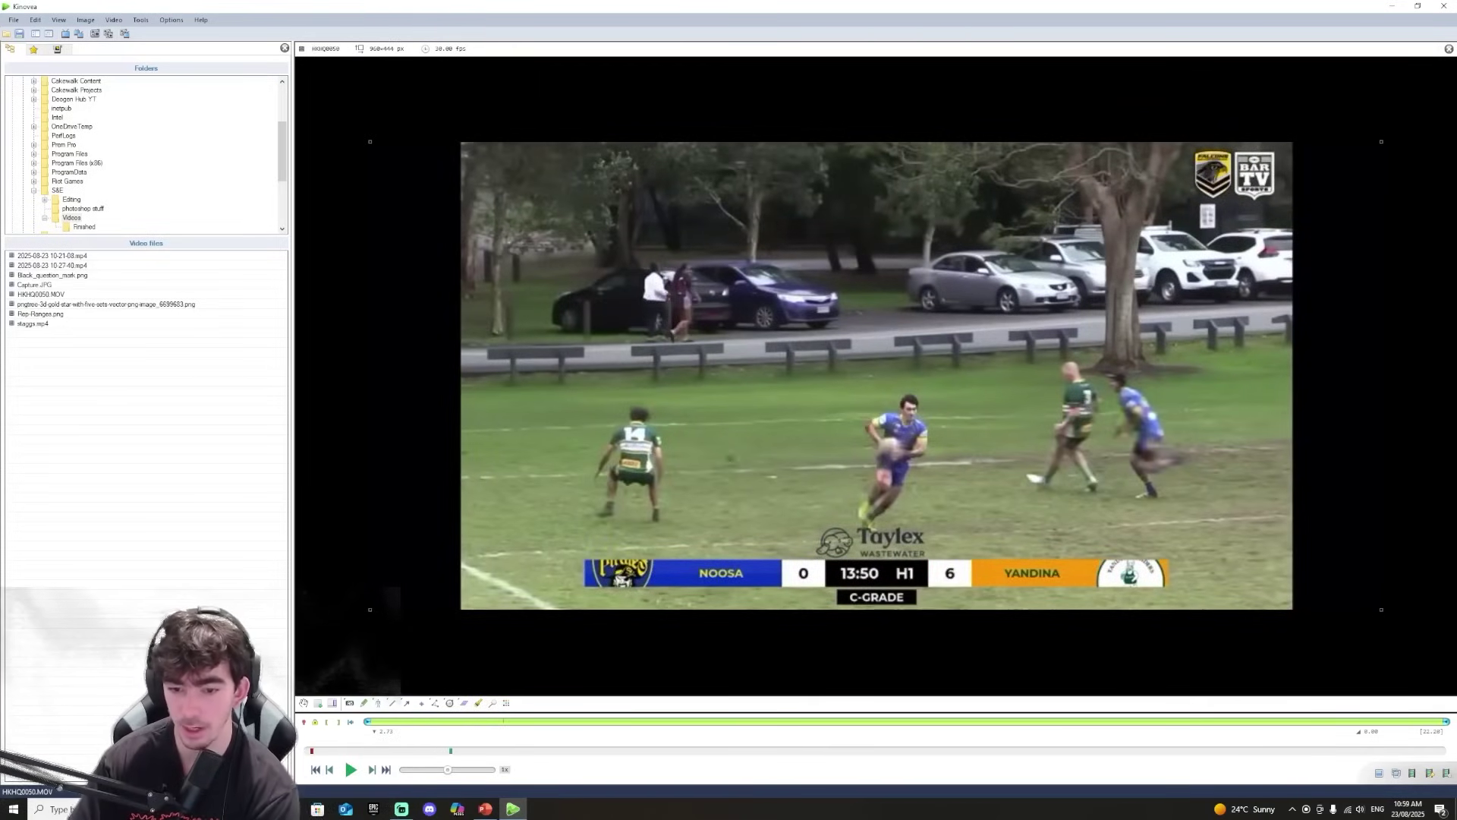
Relabel the Jack Cross Try table's 100 displacement cell as '90 (average)'.
left_click(486, 808)
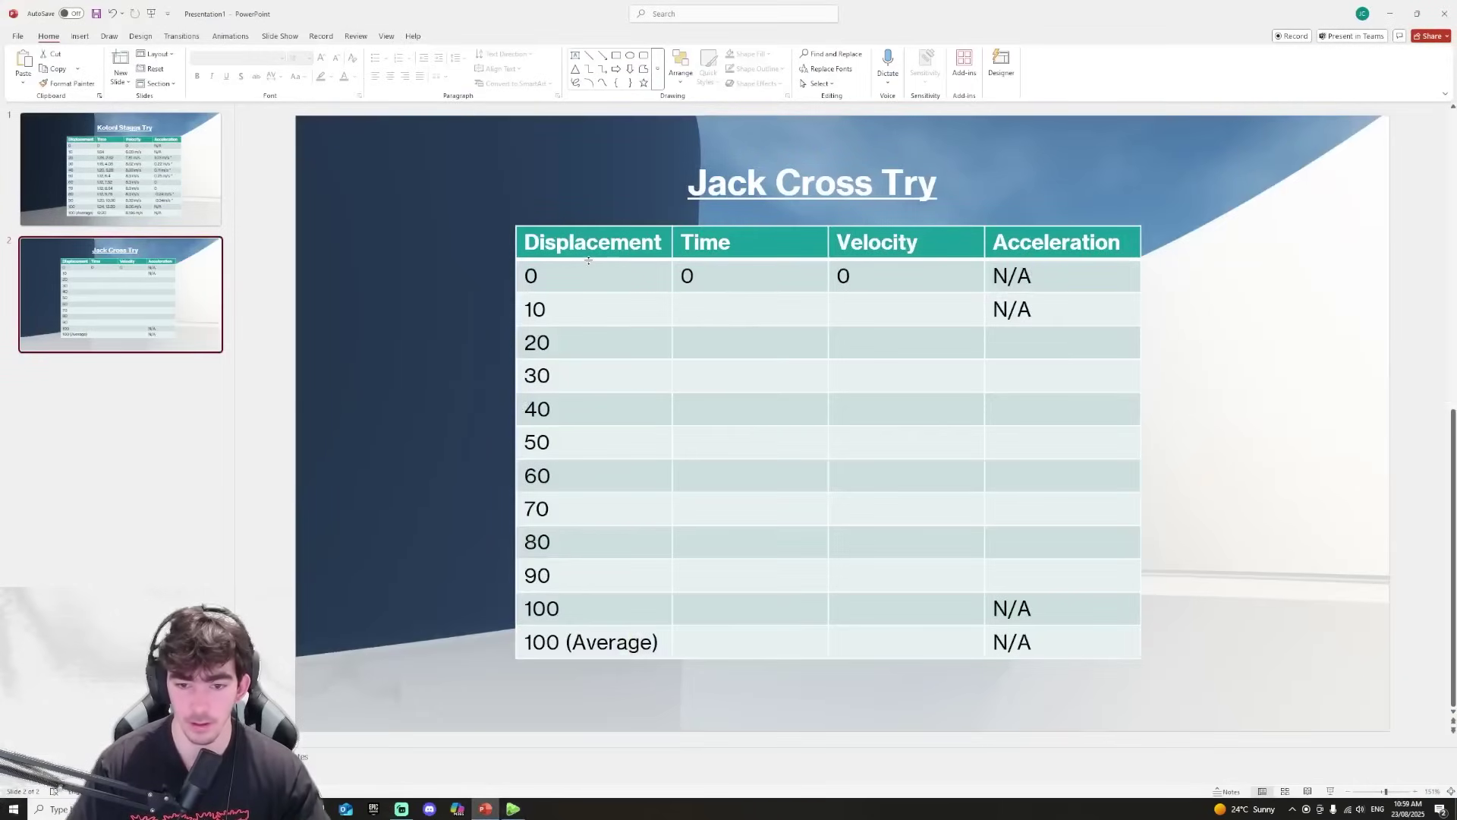
left_click(565, 608)
key("BackSpace")
key("BackSpace")
key("BackSpace")
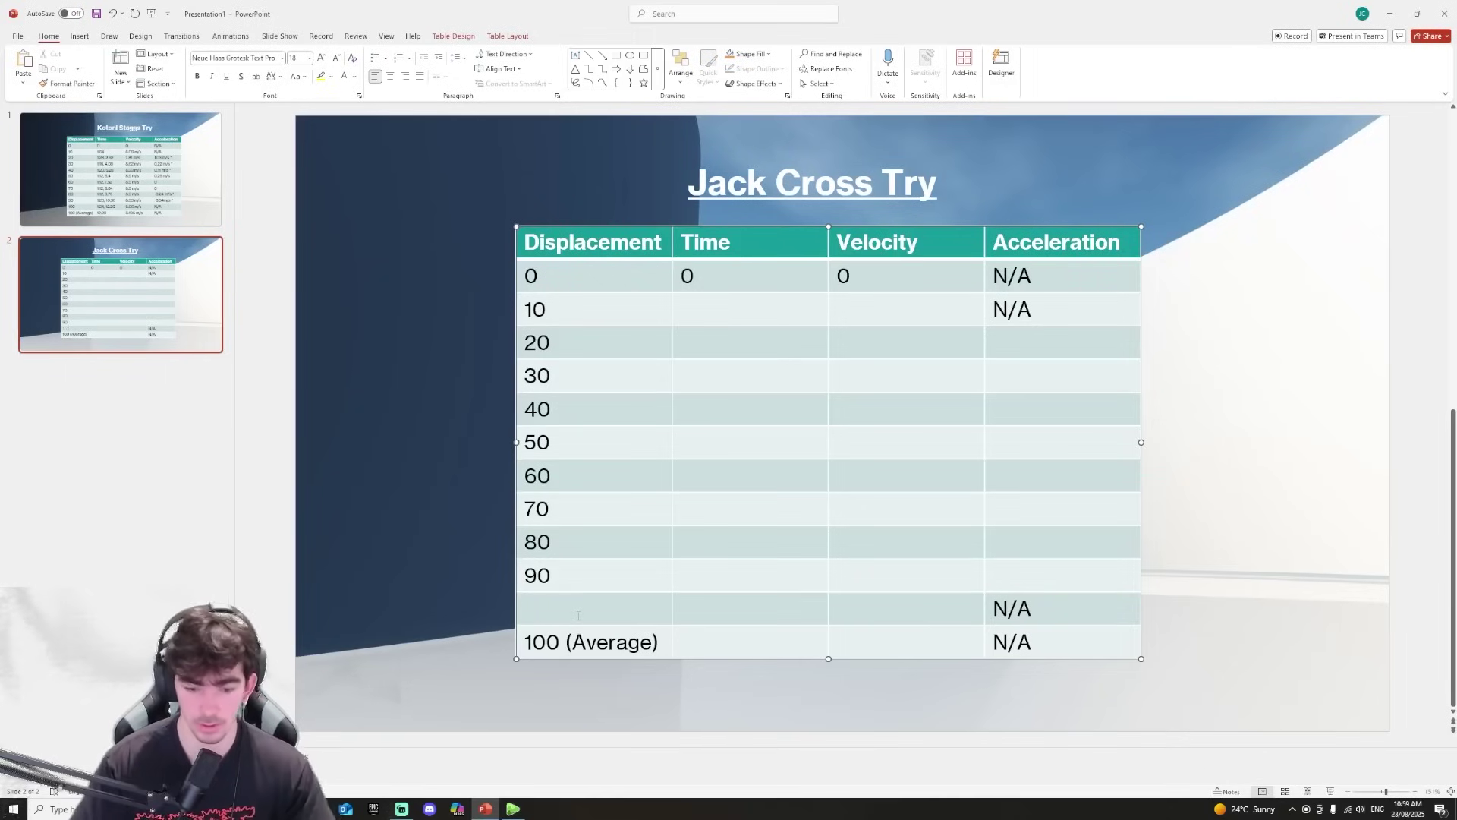
type("90 (average)")
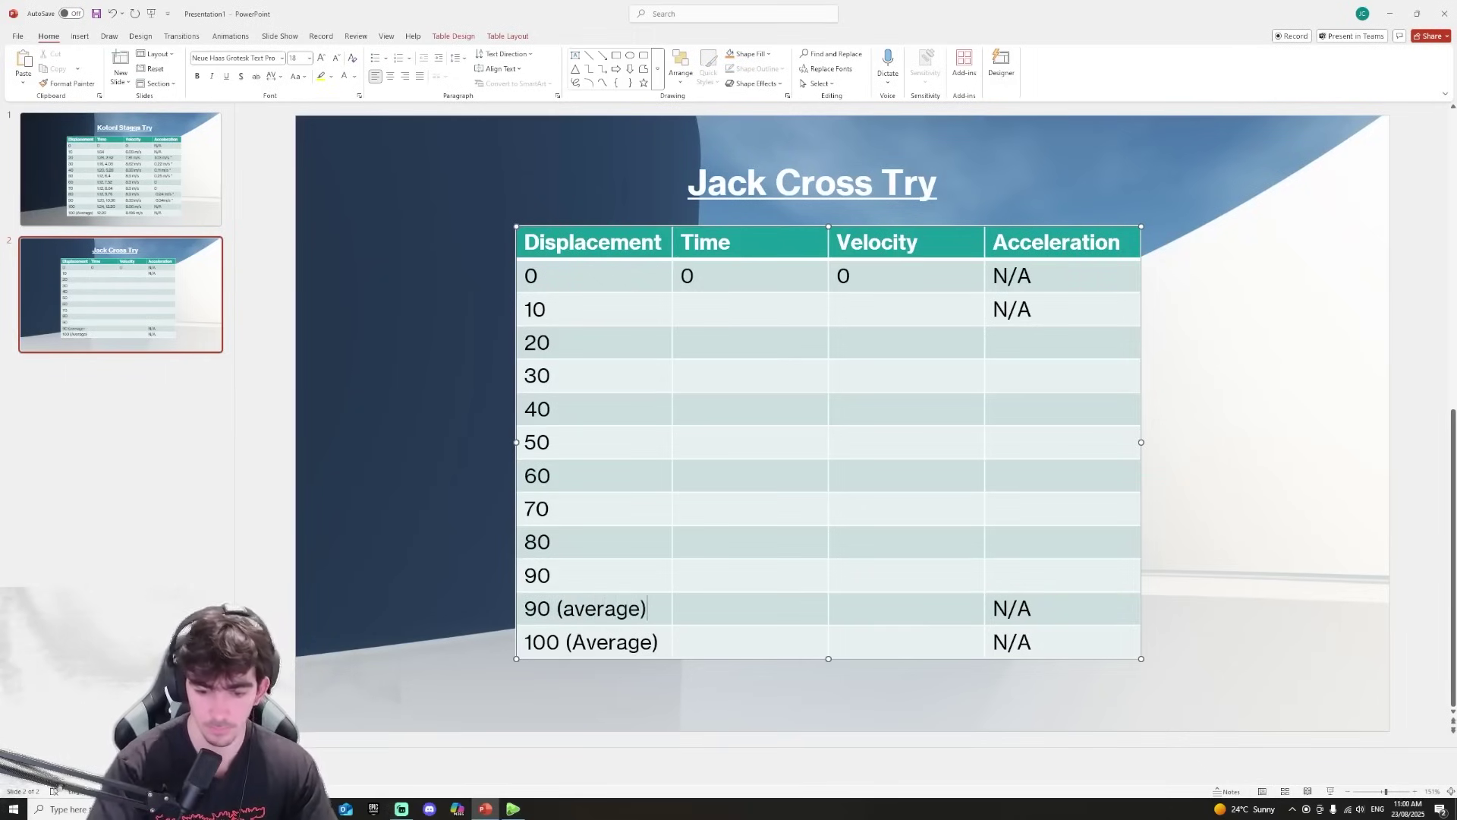
Delete the old 100 (Average) row from the bottom of the table.
left_click_drag(662, 636, 523, 642)
key("BackSpace")
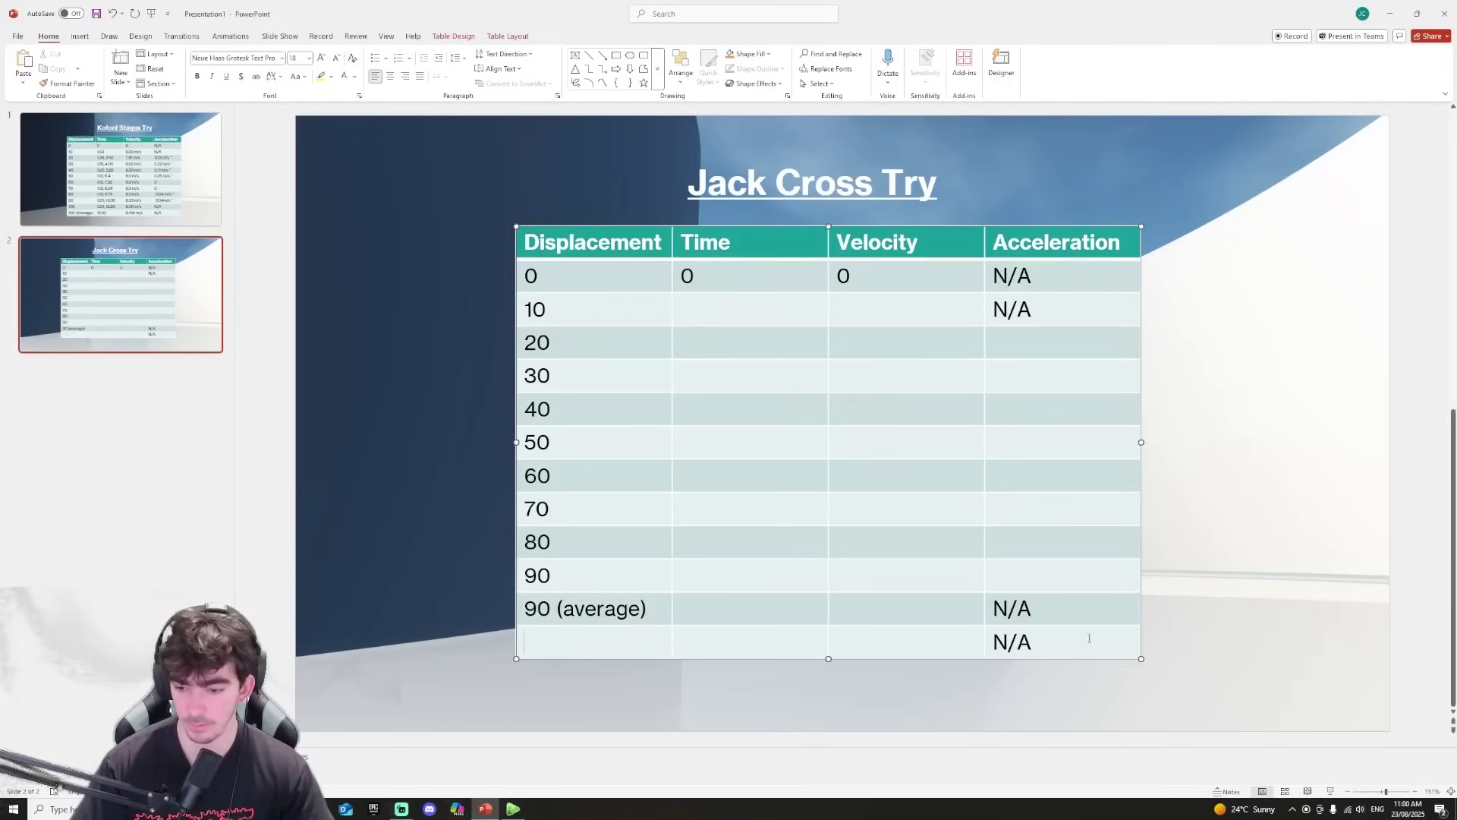
left_click_drag(1062, 642, 610, 653)
key("BackSpace")
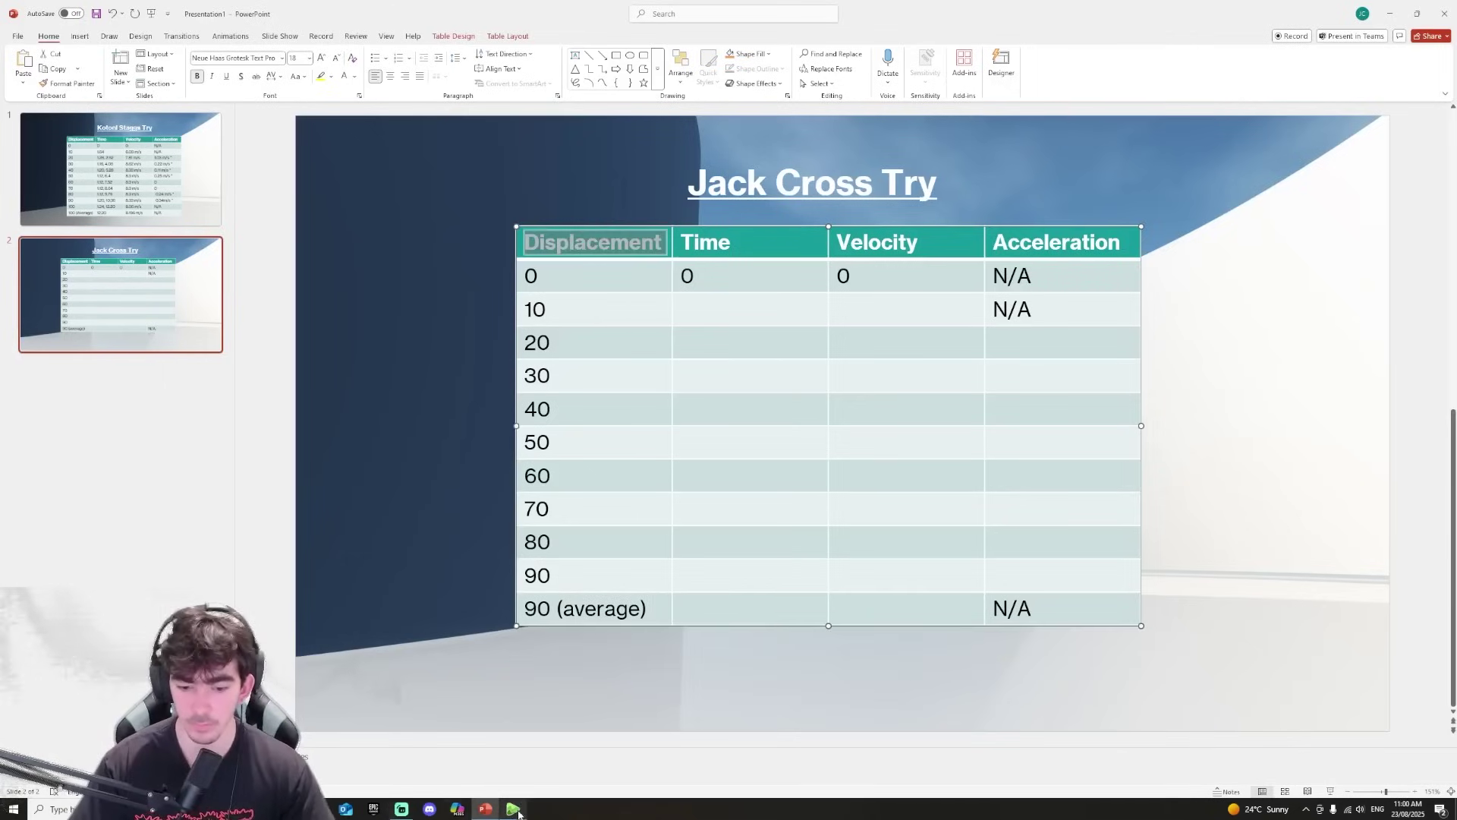
left_click(513, 808)
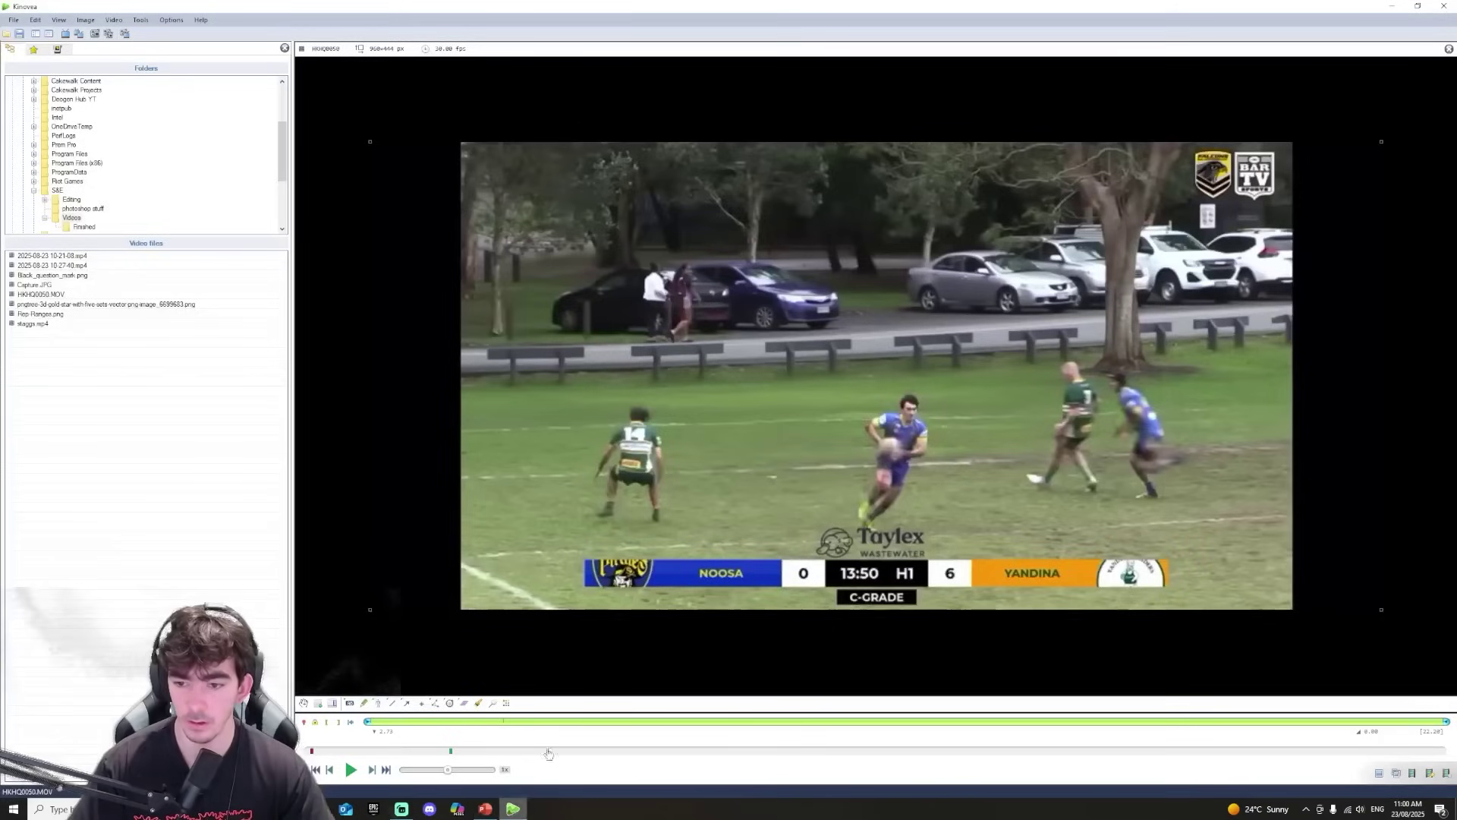
Add a stopwatch to the video, start a time section on this frame, and play the clip.
left_click(450, 704)
left_click(1195, 486)
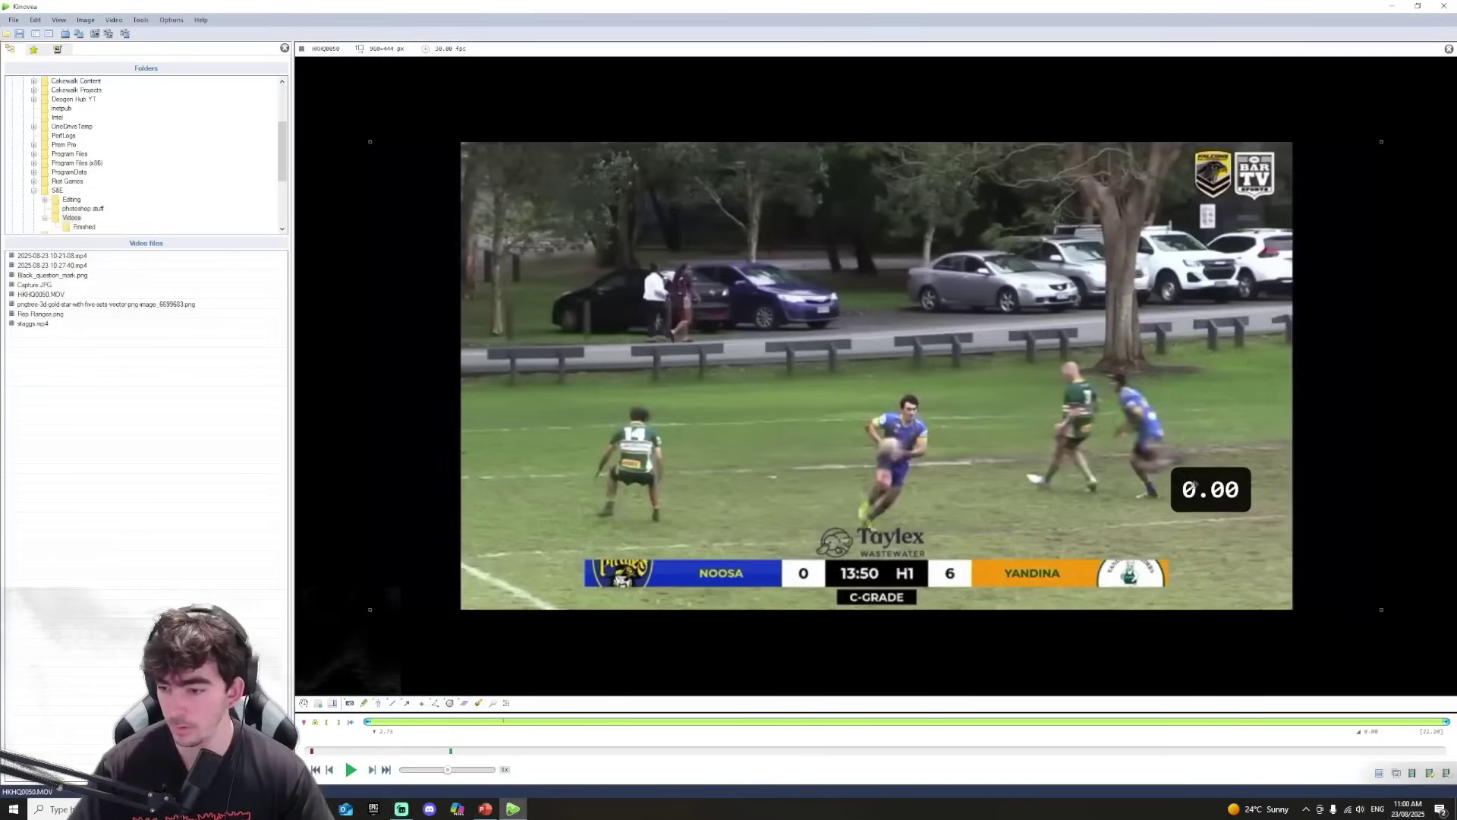
right_click(1197, 487)
mouse_move(1231, 529)
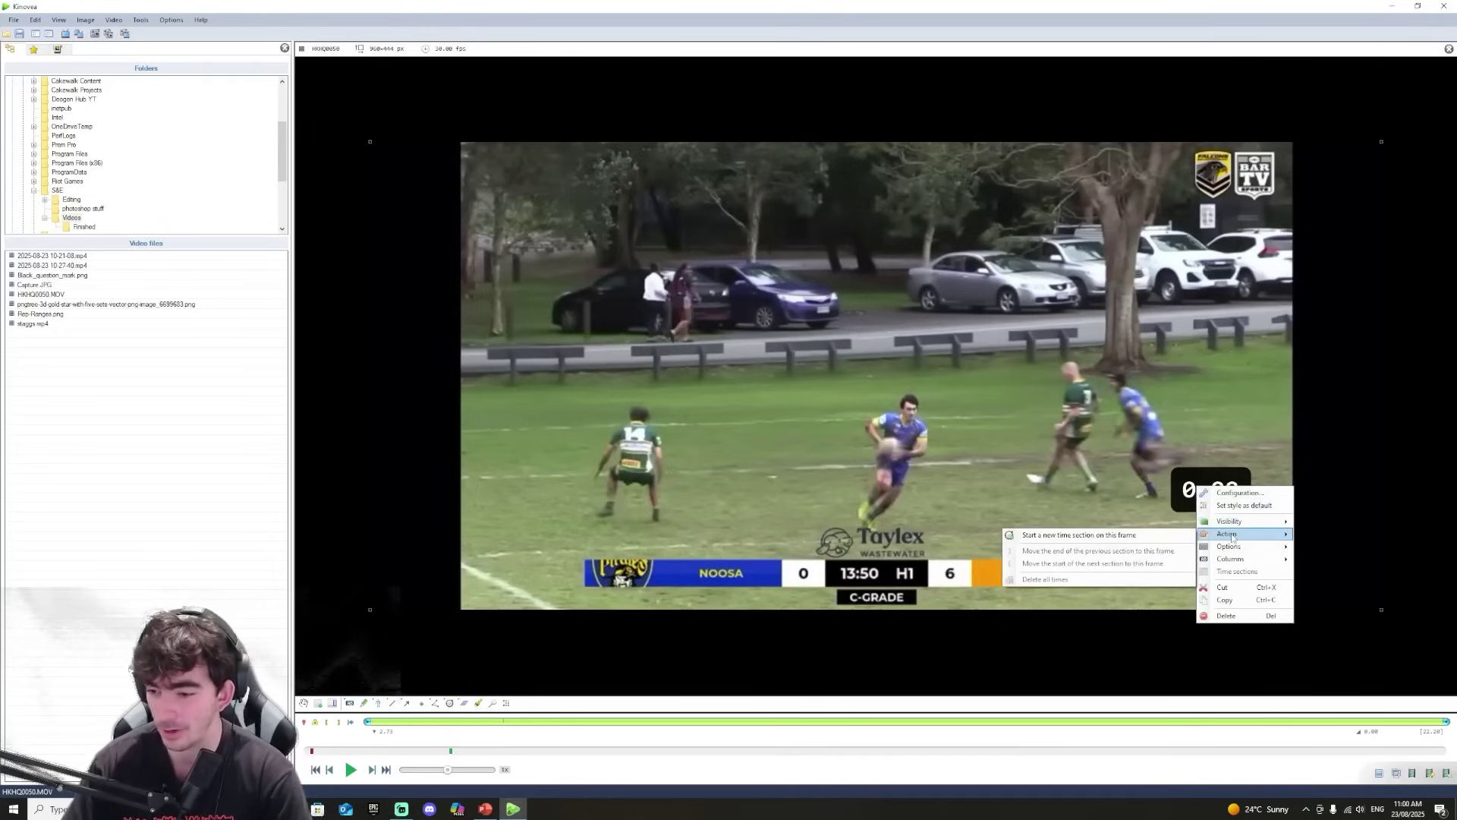
left_click(1186, 536)
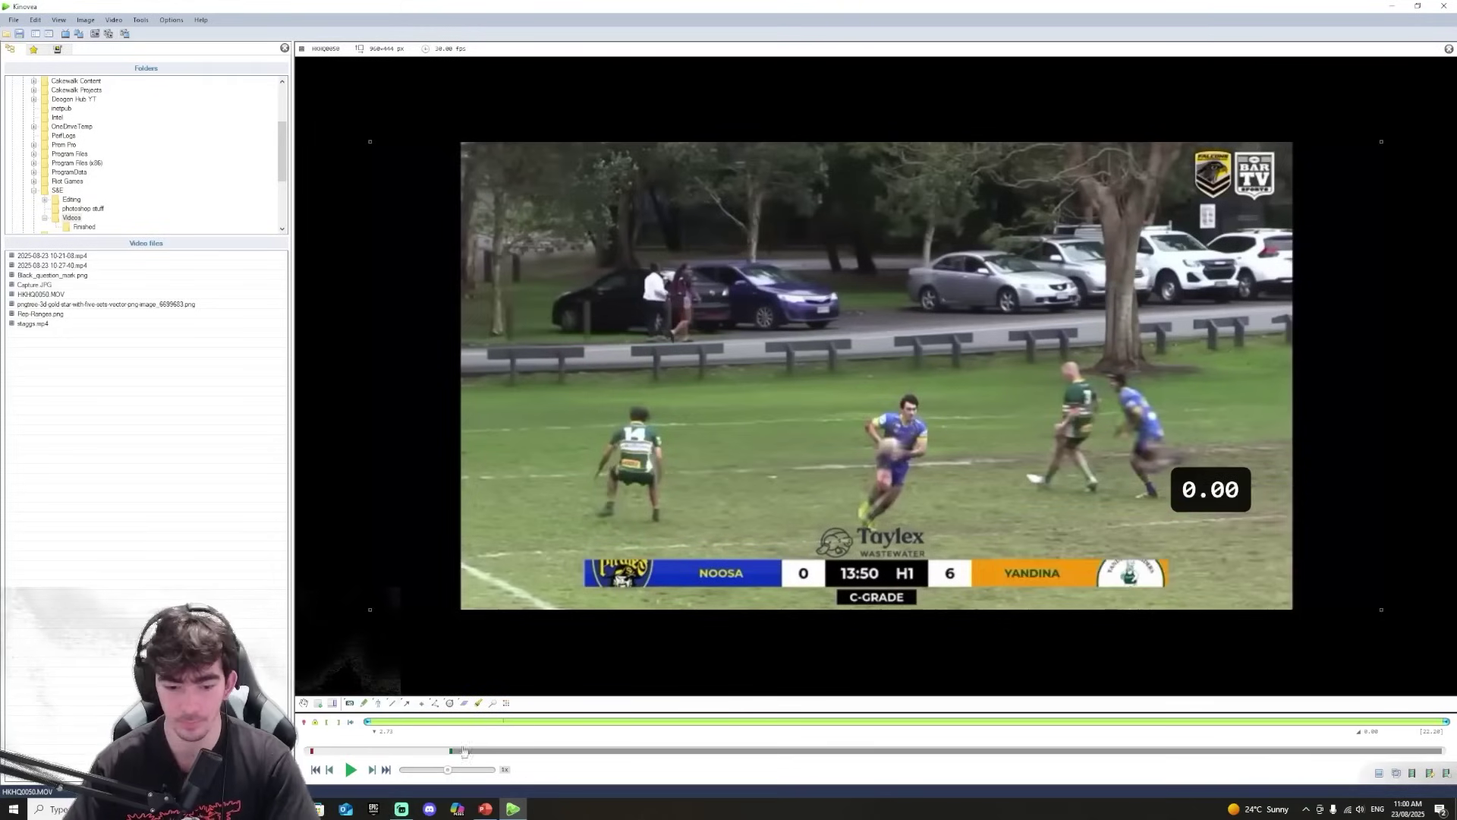
left_click(350, 770)
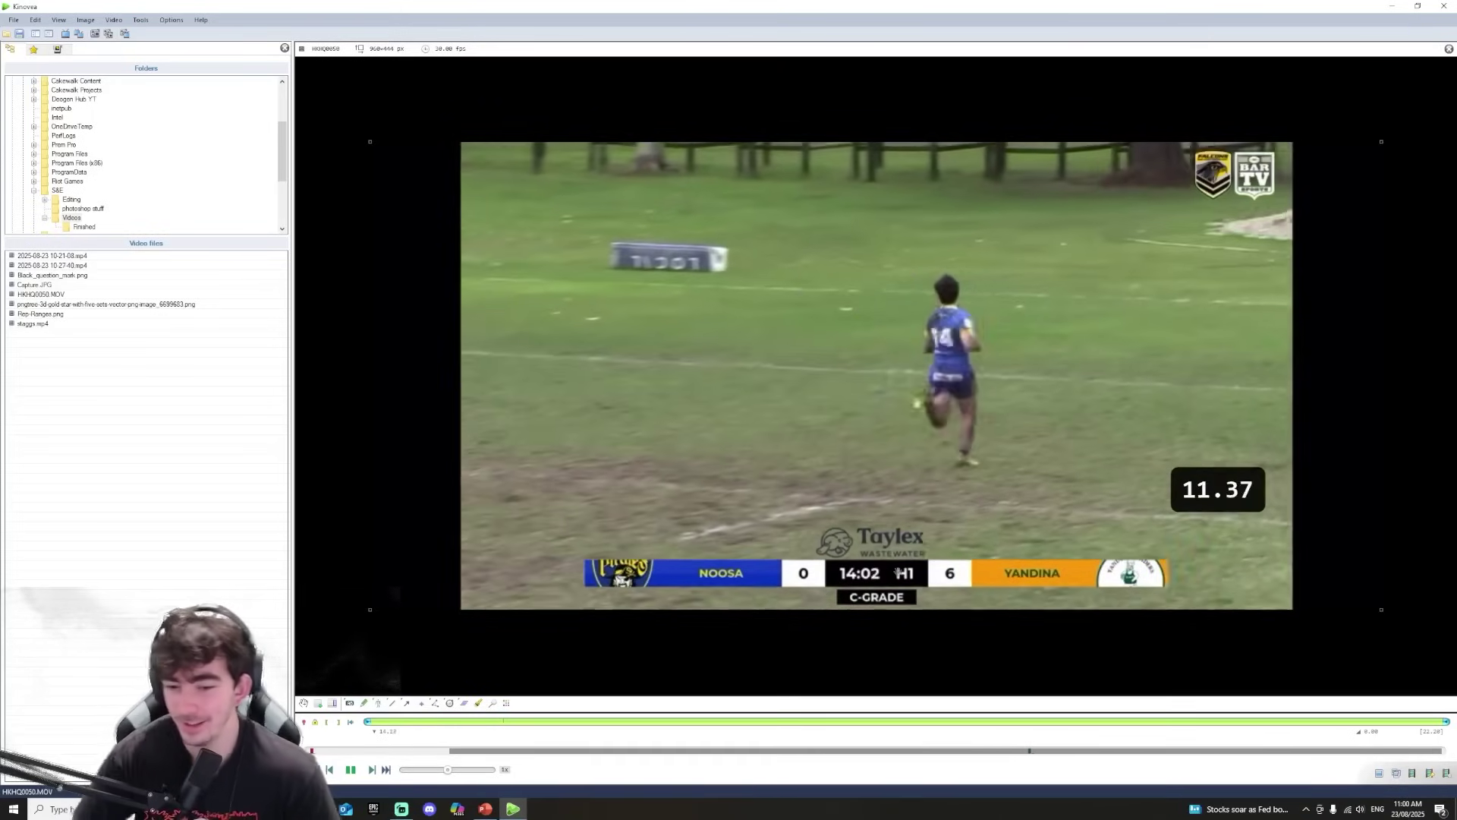
Pause and step frame by frame until the stopwatch reads 12.77, then return to PowerPoint.
left_click(350, 770)
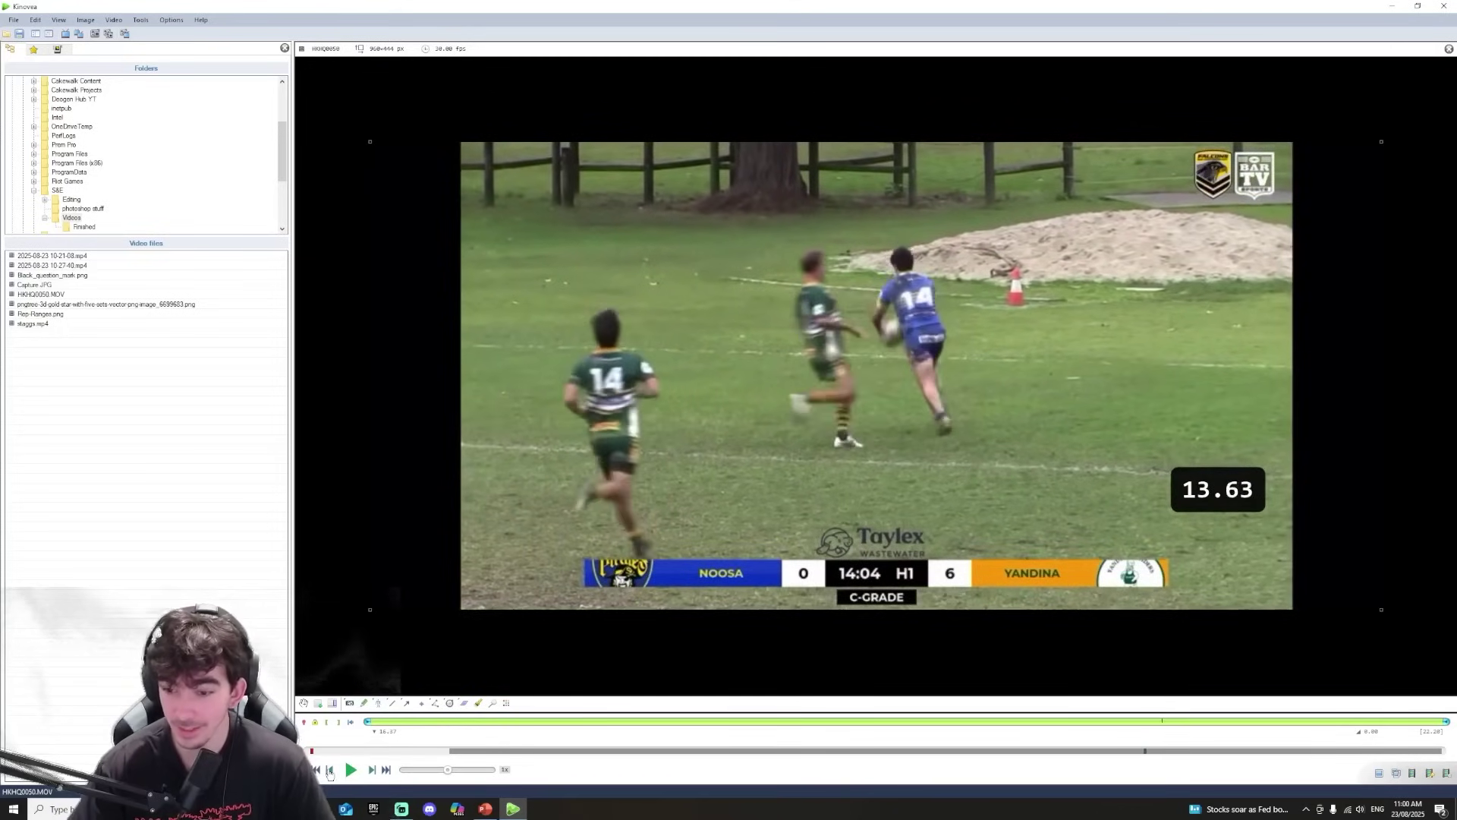
left_click(328, 771)
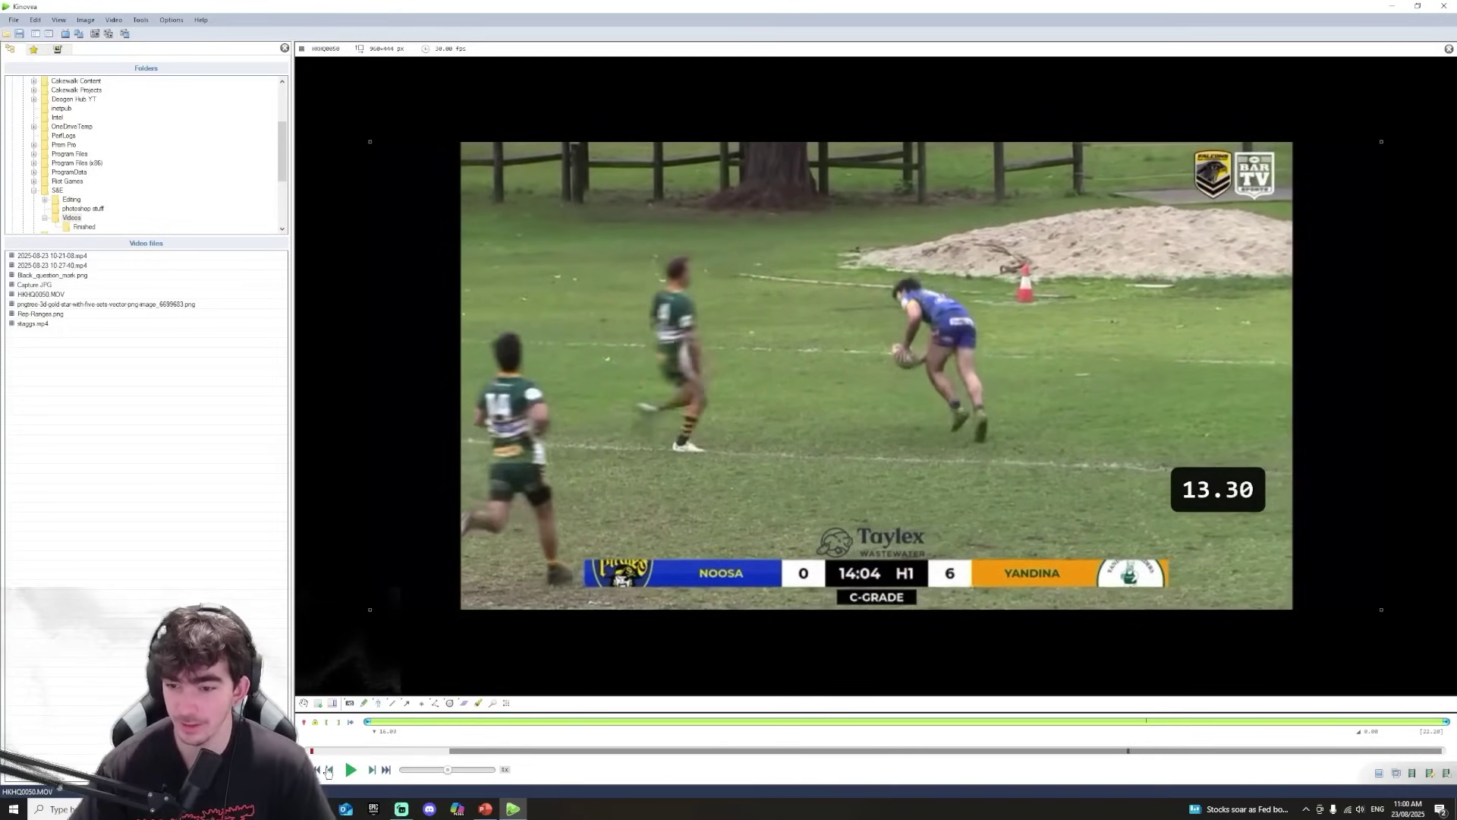
left_click(328, 770)
left_click(328, 770)
left_click(329, 771)
left_click(328, 770)
left_click(328, 771)
left_click(329, 770)
left_click(329, 770)
left_click(329, 770)
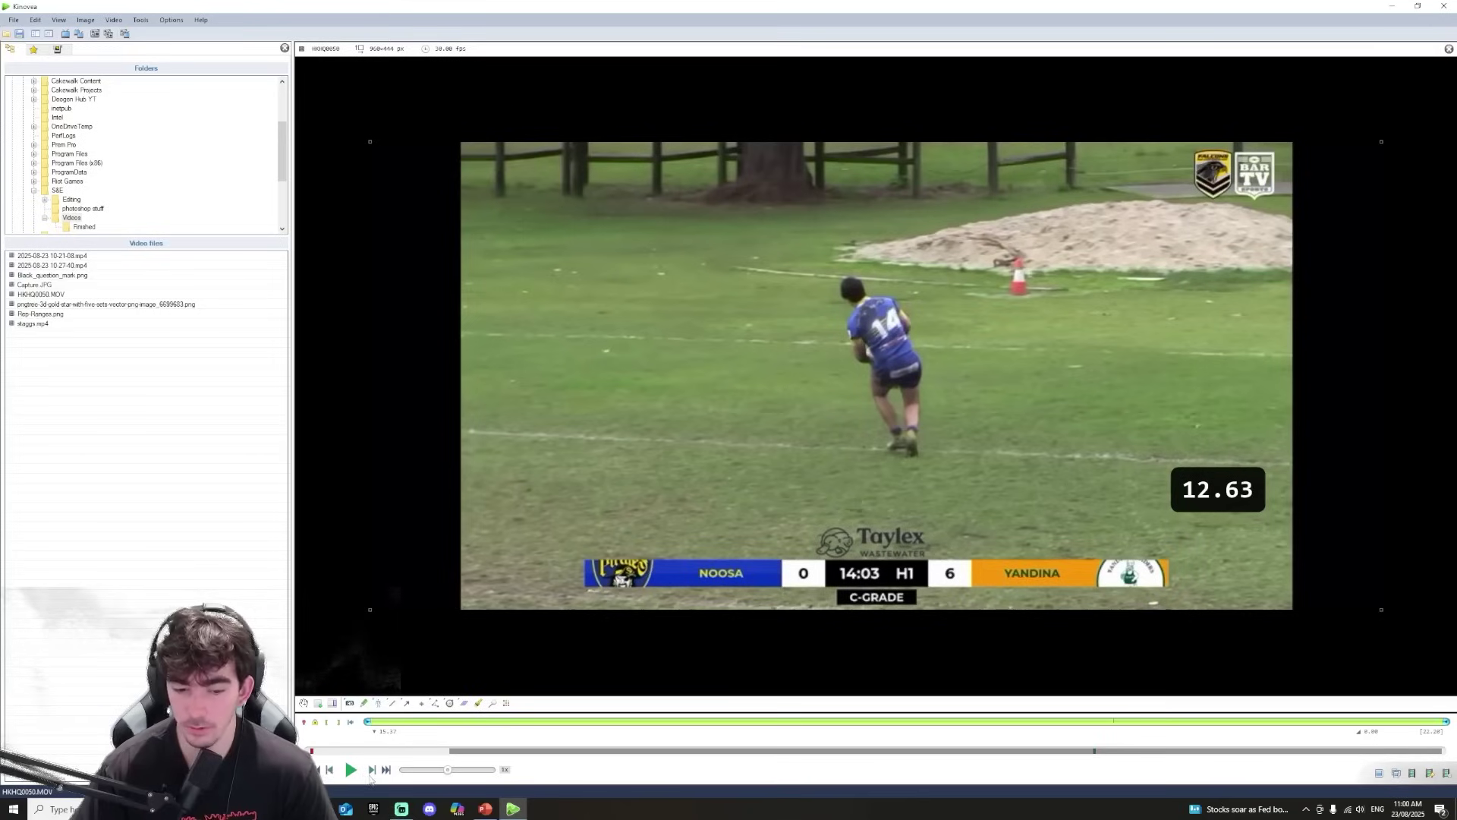
left_click(372, 771)
left_click(372, 770)
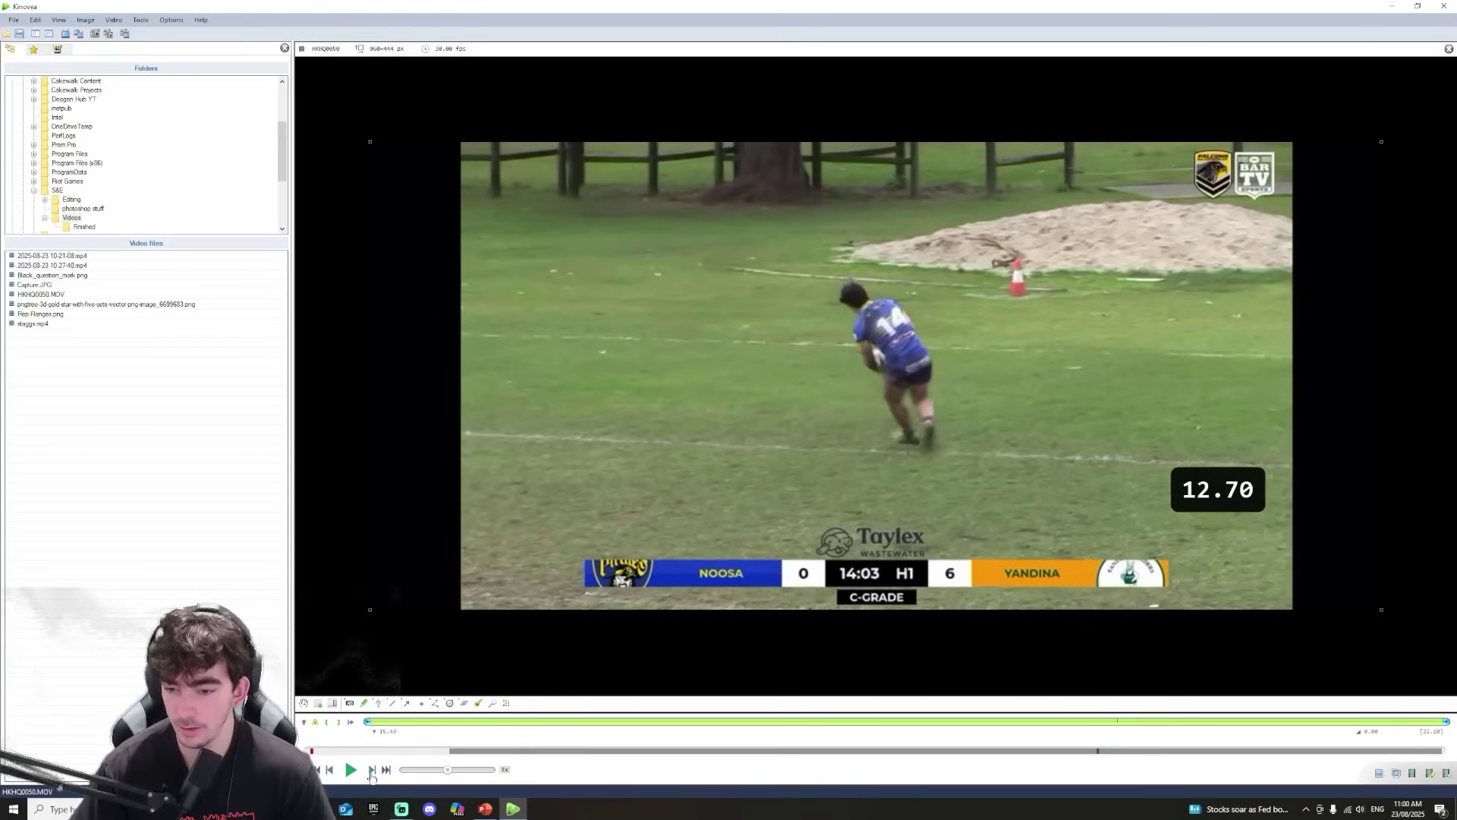
left_click(372, 770)
left_click(372, 770)
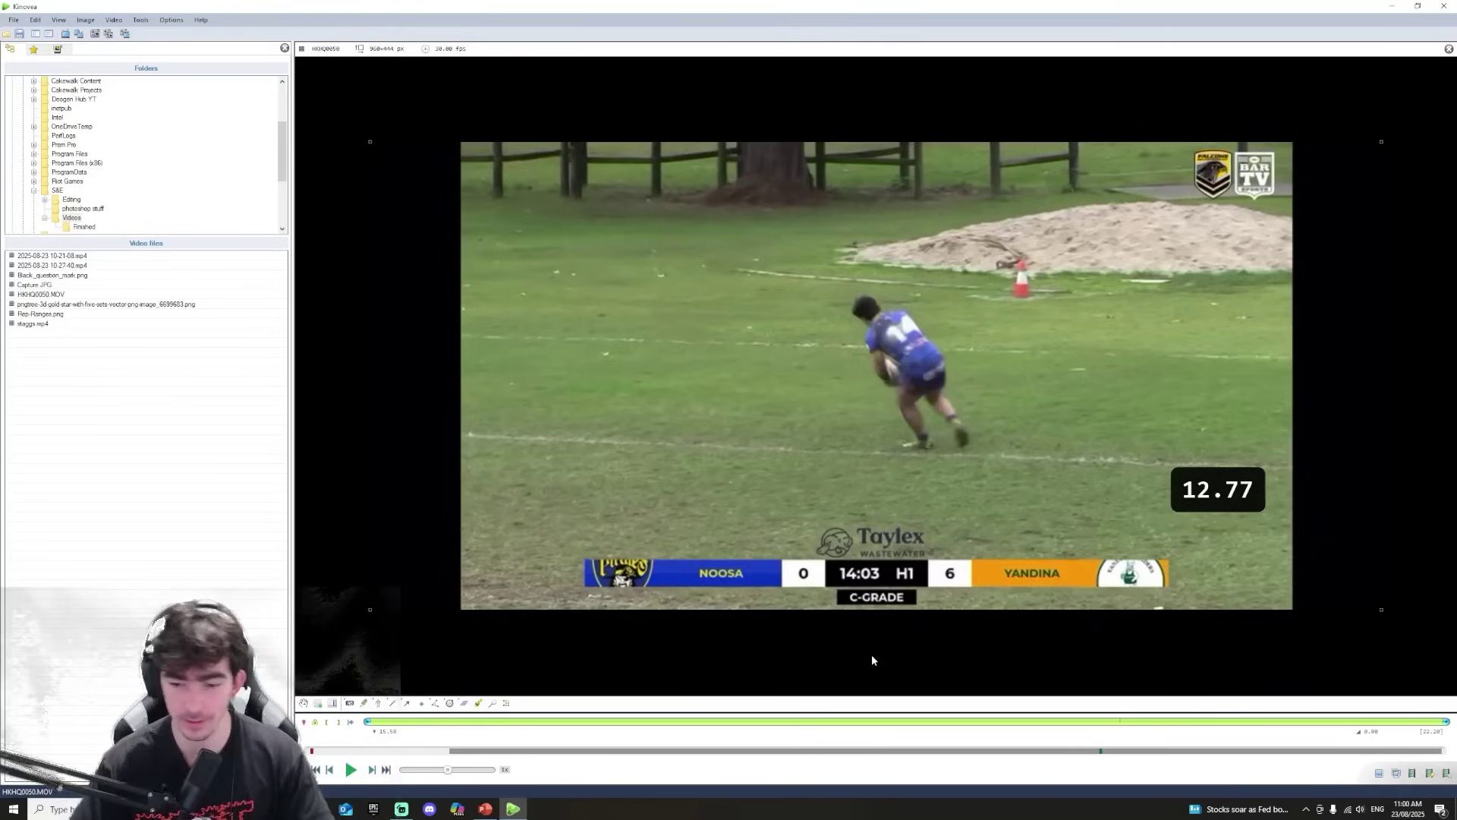
left_click(484, 809)
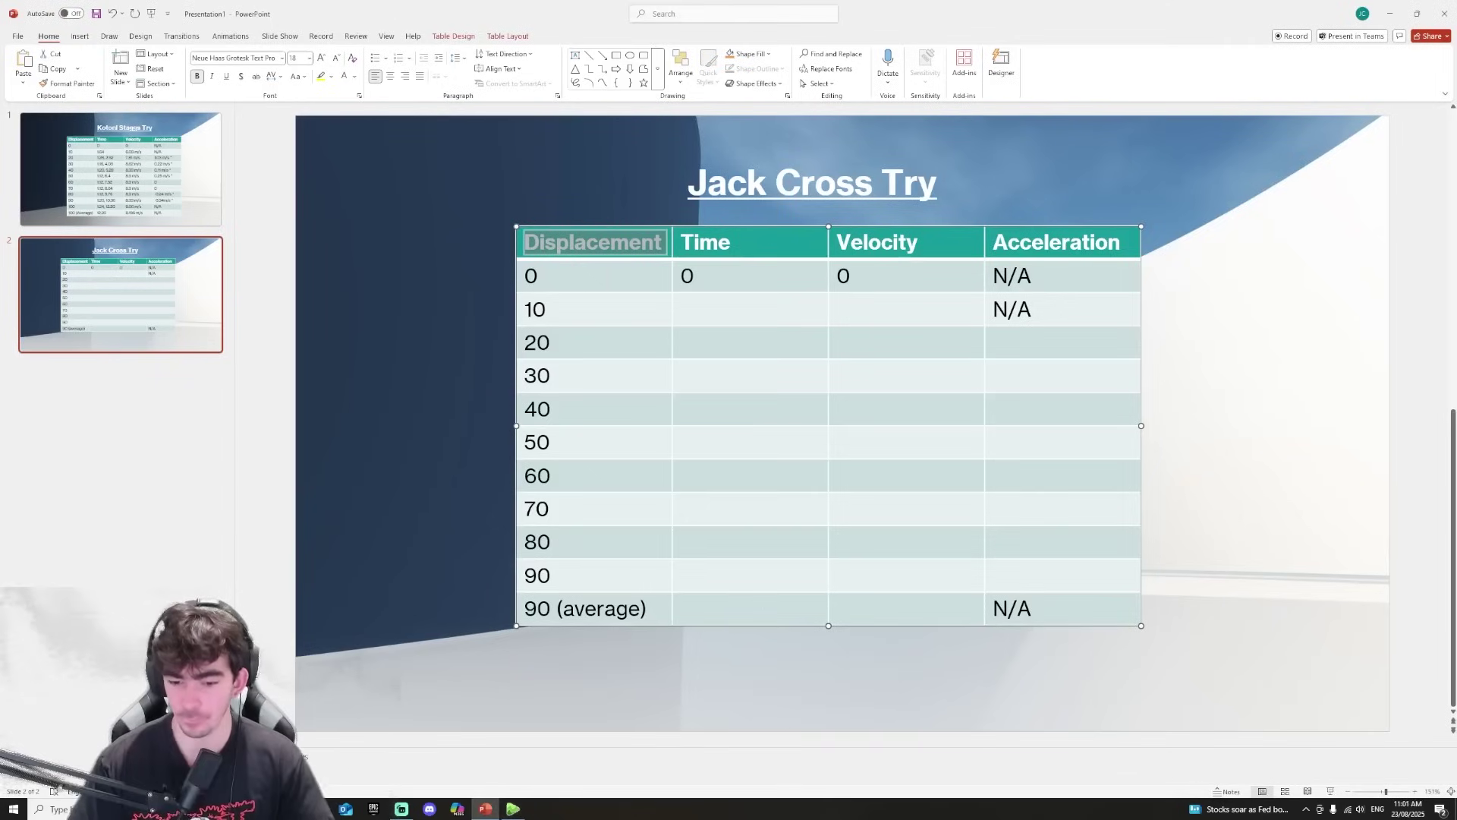
Enter 12.77 as the average row's time and 7.047 m/s as its velocity.
left_click(738, 605)
type("12.77")
key("alt+Tab")
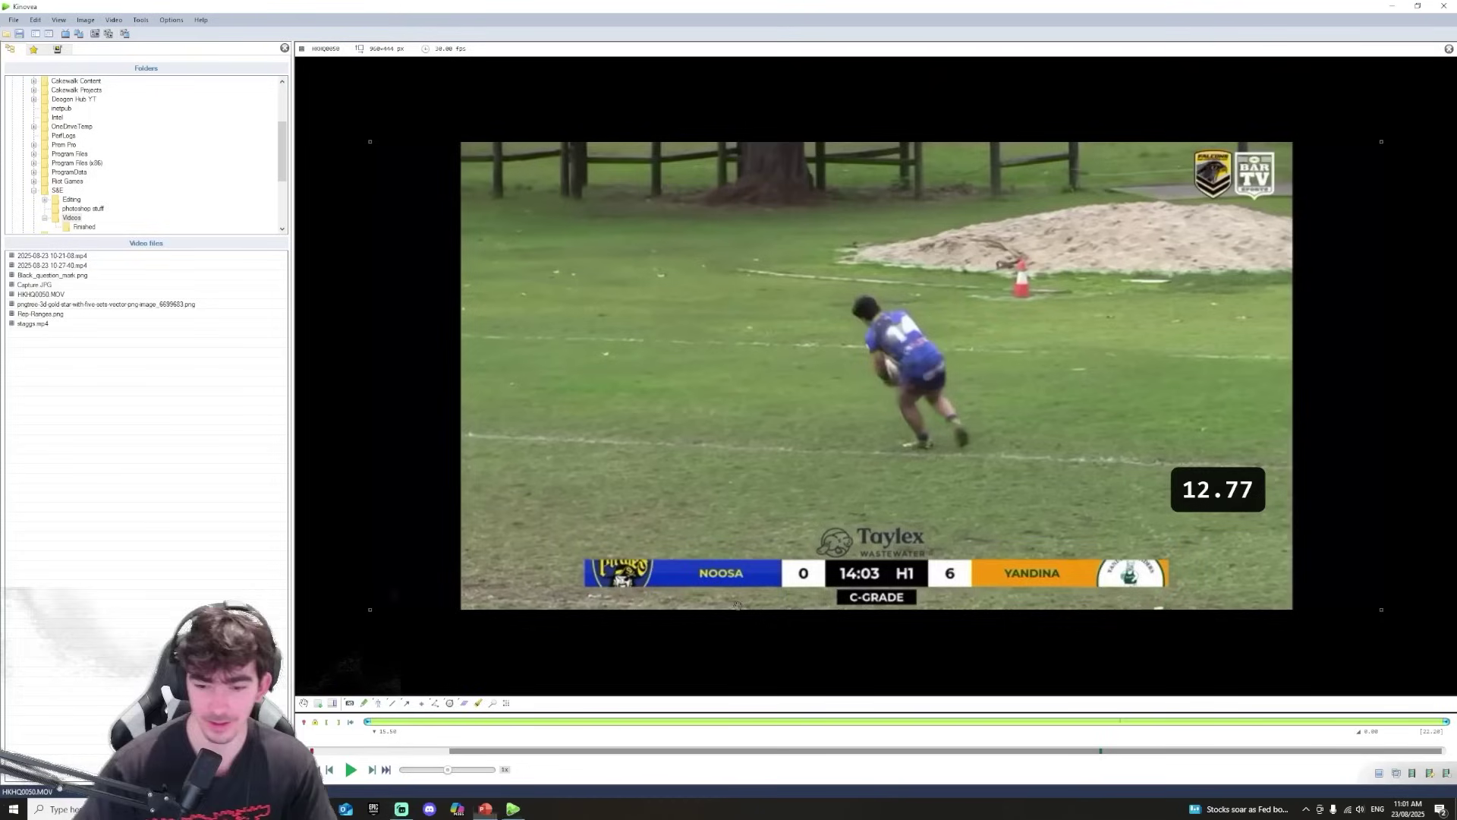
key("alt+Tab")
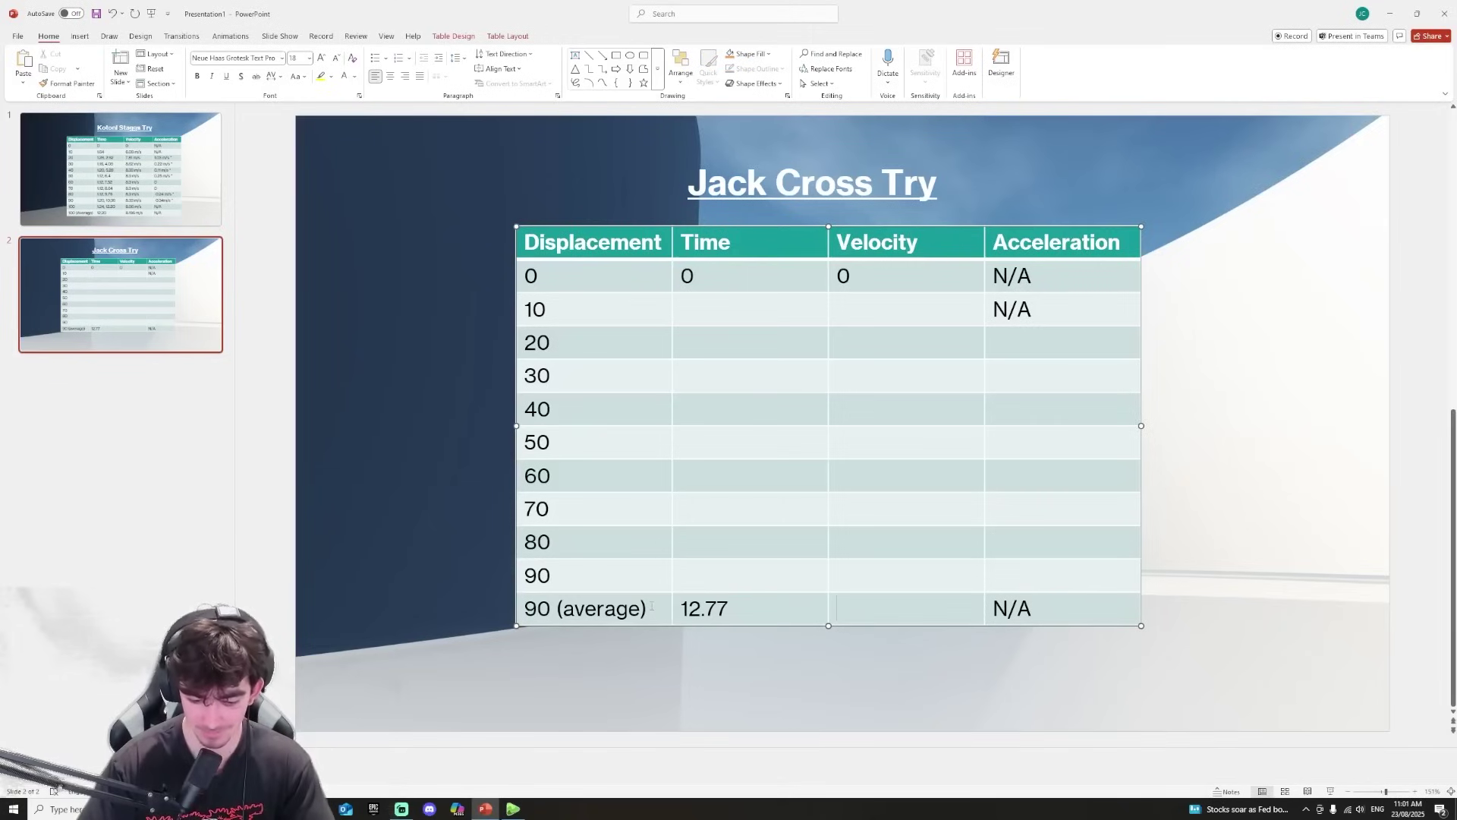
type("7.04")
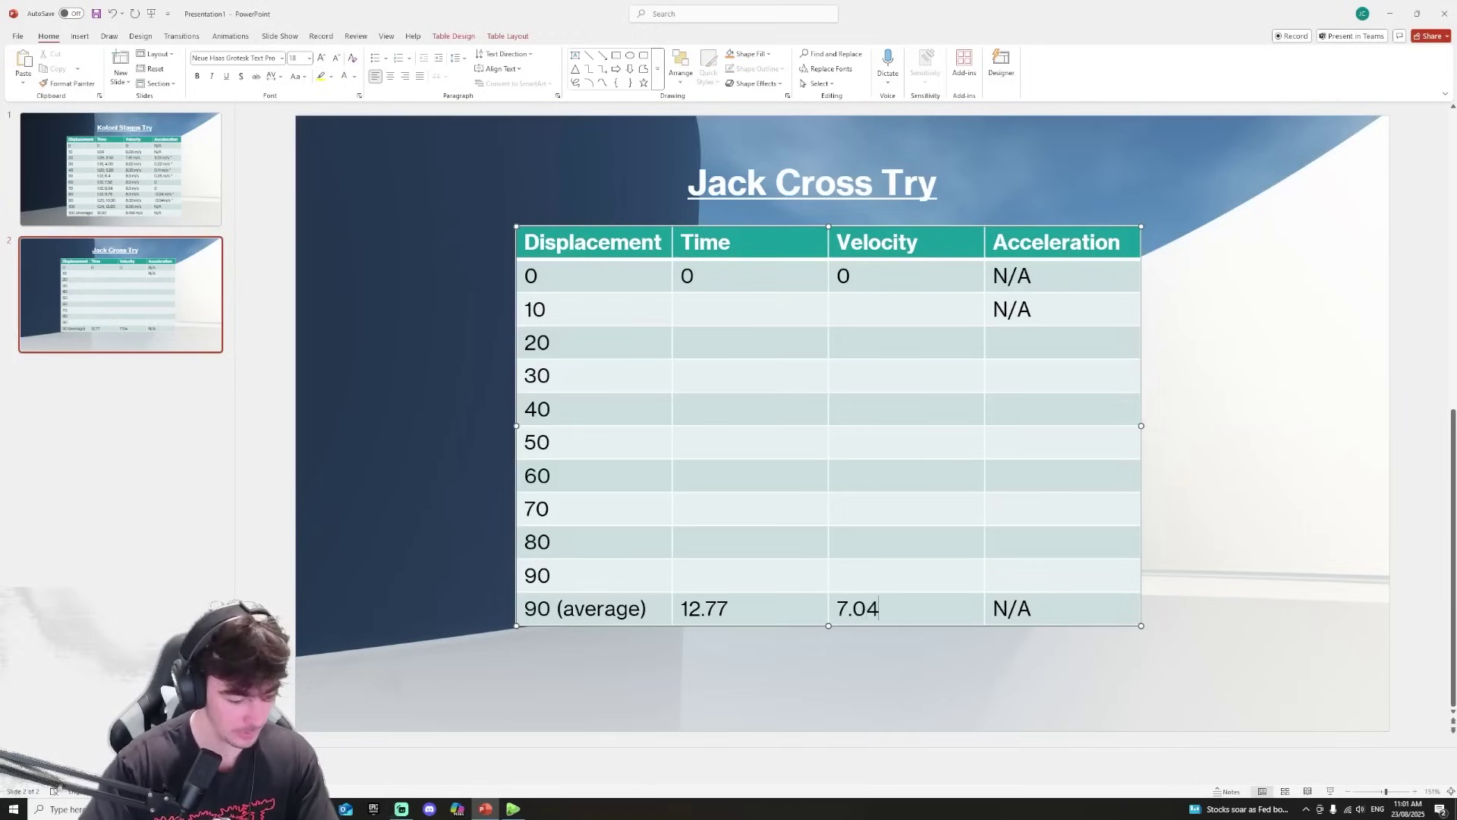
type("7 m/s")
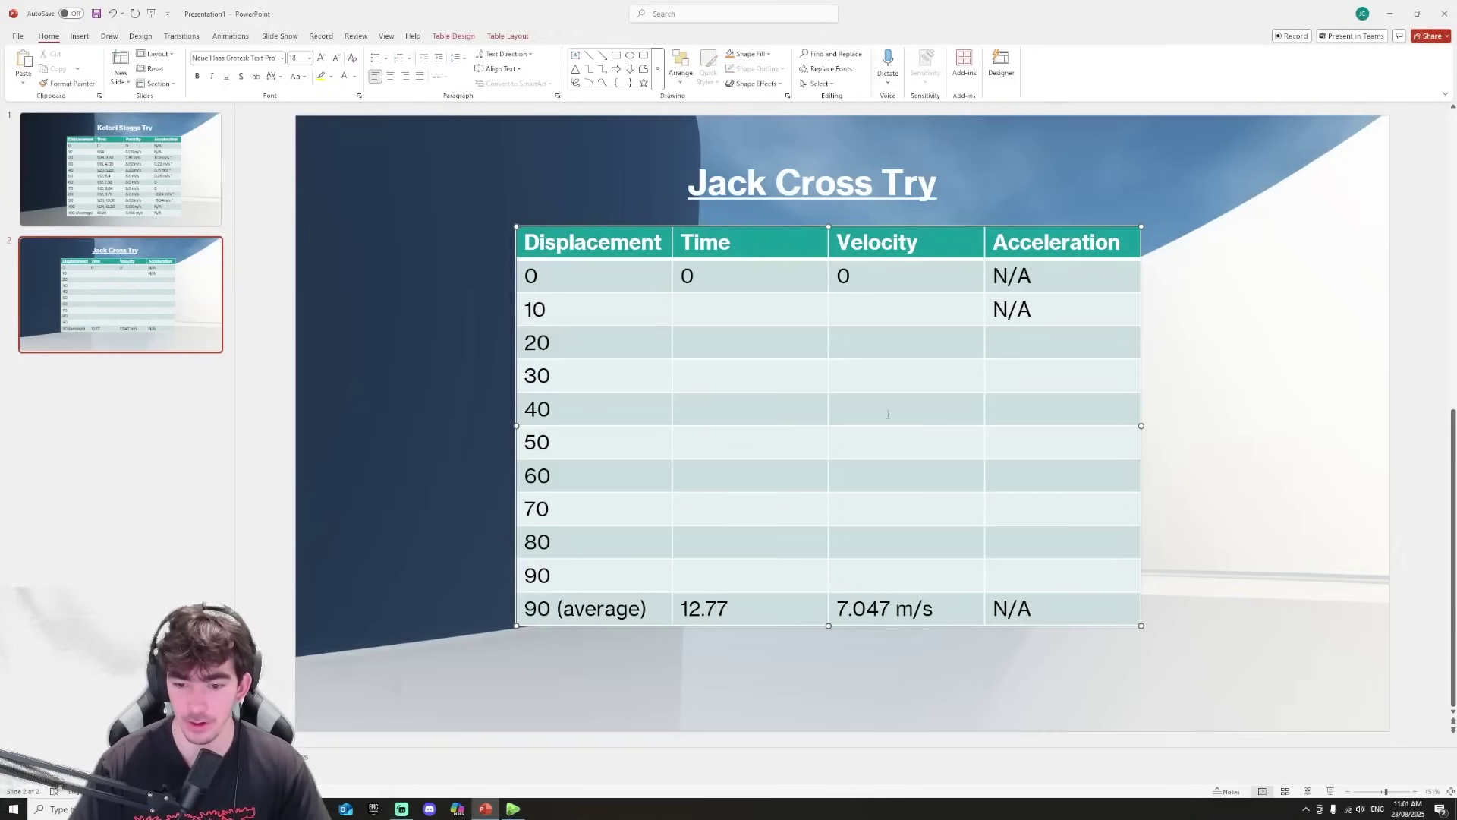
key("alt+Tab")
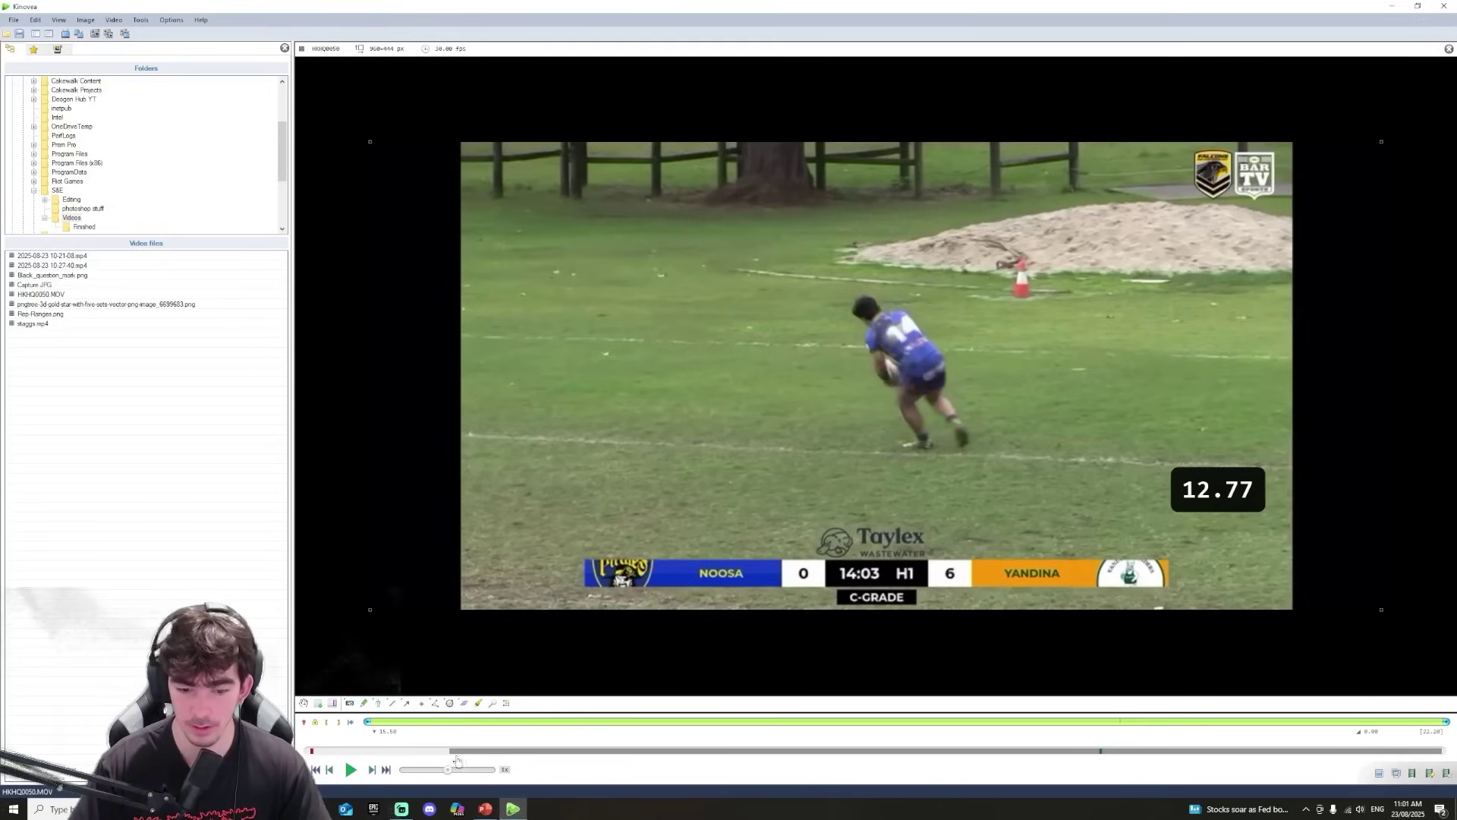
Rewind to the run start at stopwatch 0.00 and delete the old stopwatch.
left_click(453, 751)
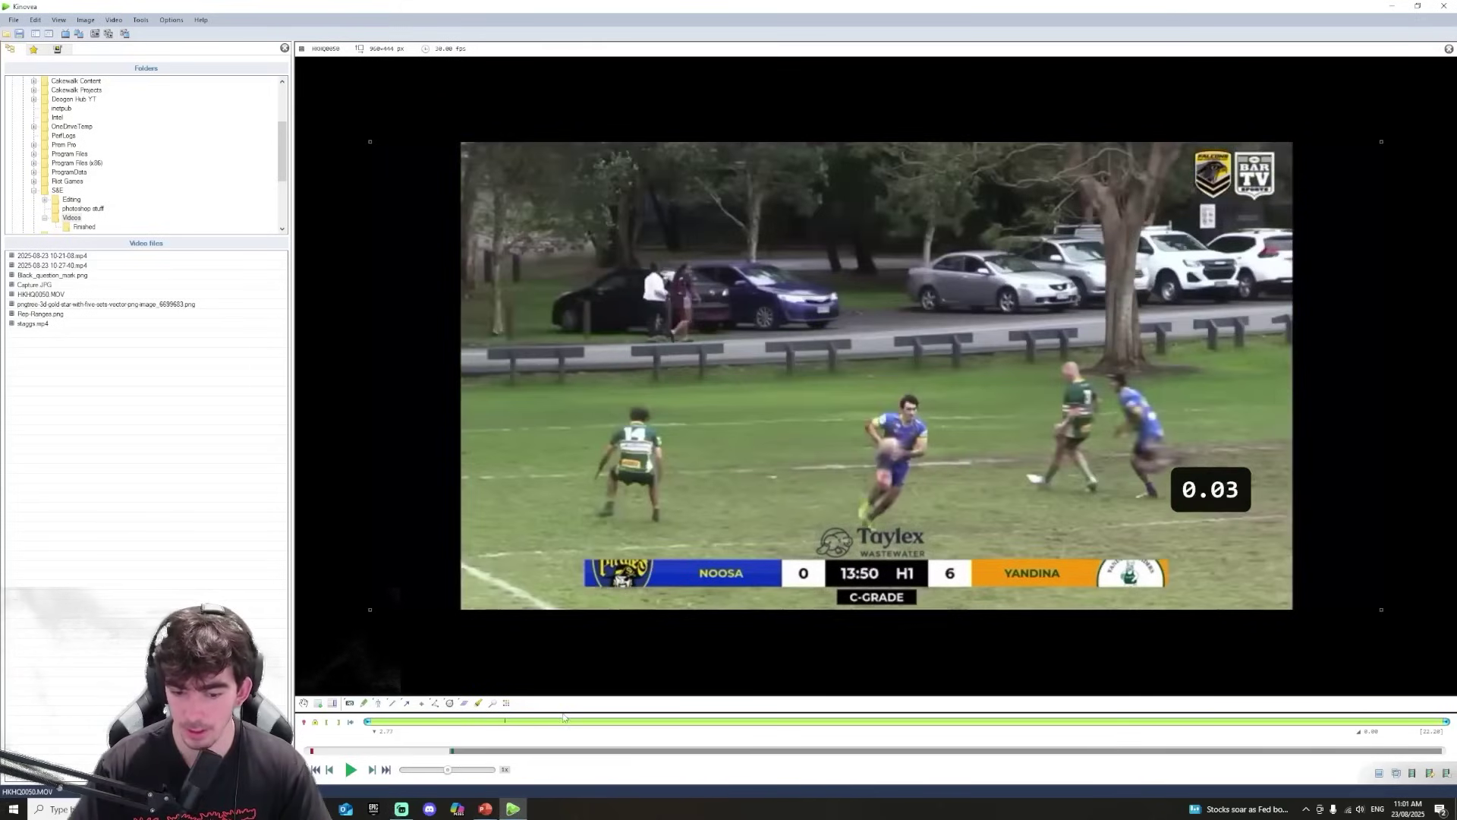
left_click(331, 770)
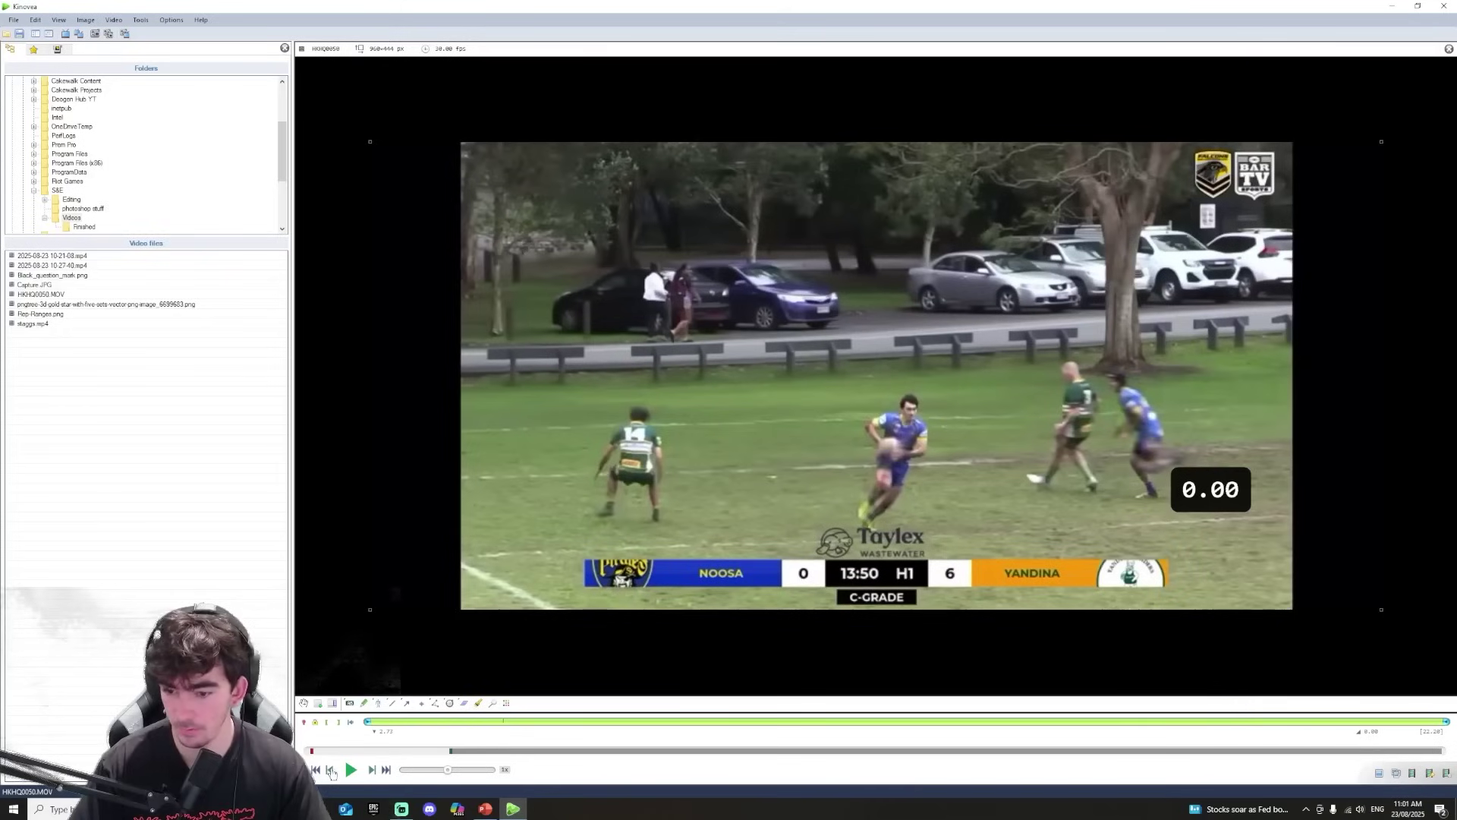
right_click(1217, 501)
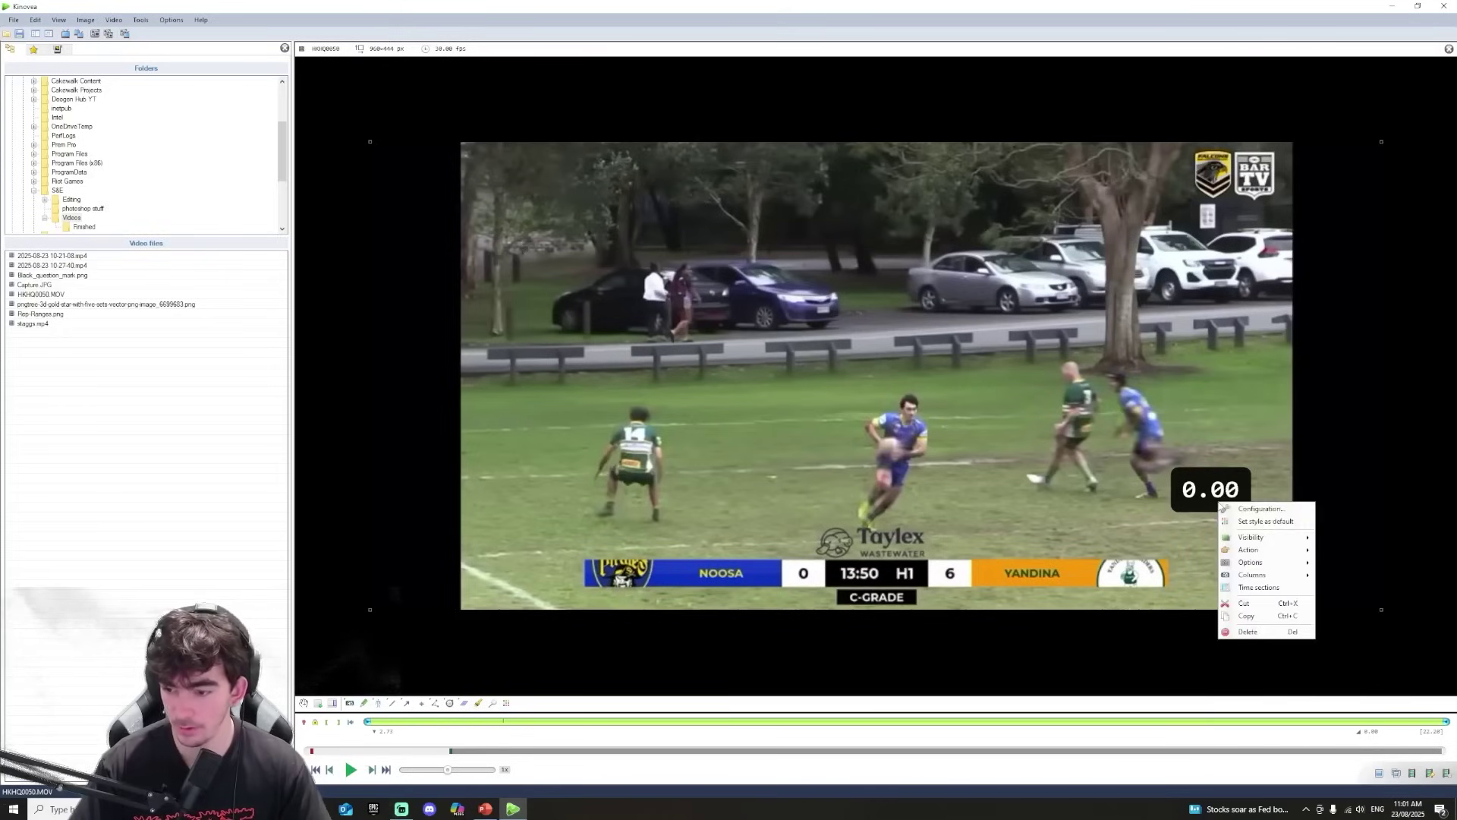
left_click(1252, 631)
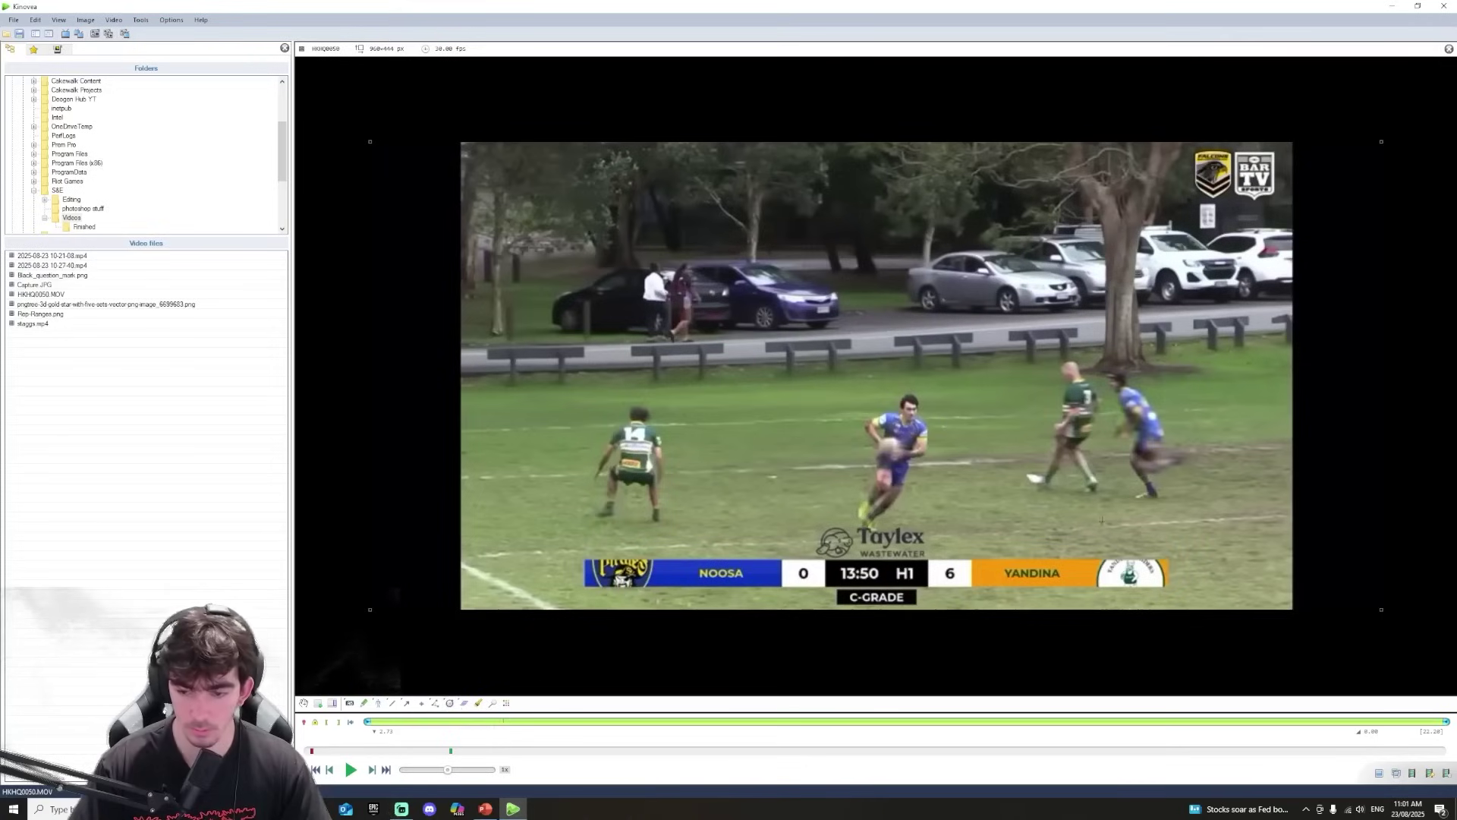
Place a new stopwatch and start a new time section at each 10 m mark while playing.
left_click(1180, 503)
right_click(1194, 502)
mouse_move(1257, 555)
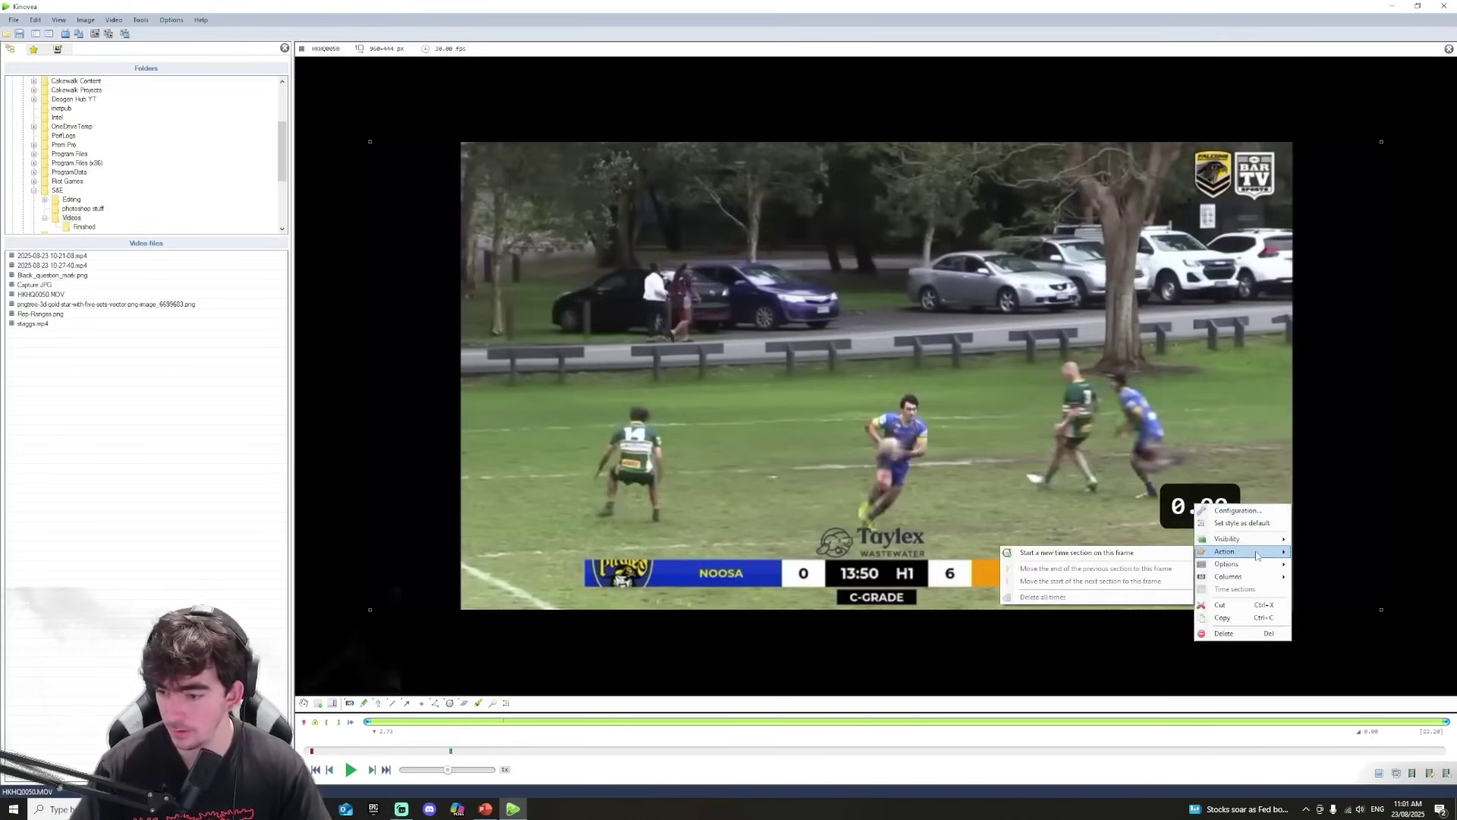
left_click(1078, 553)
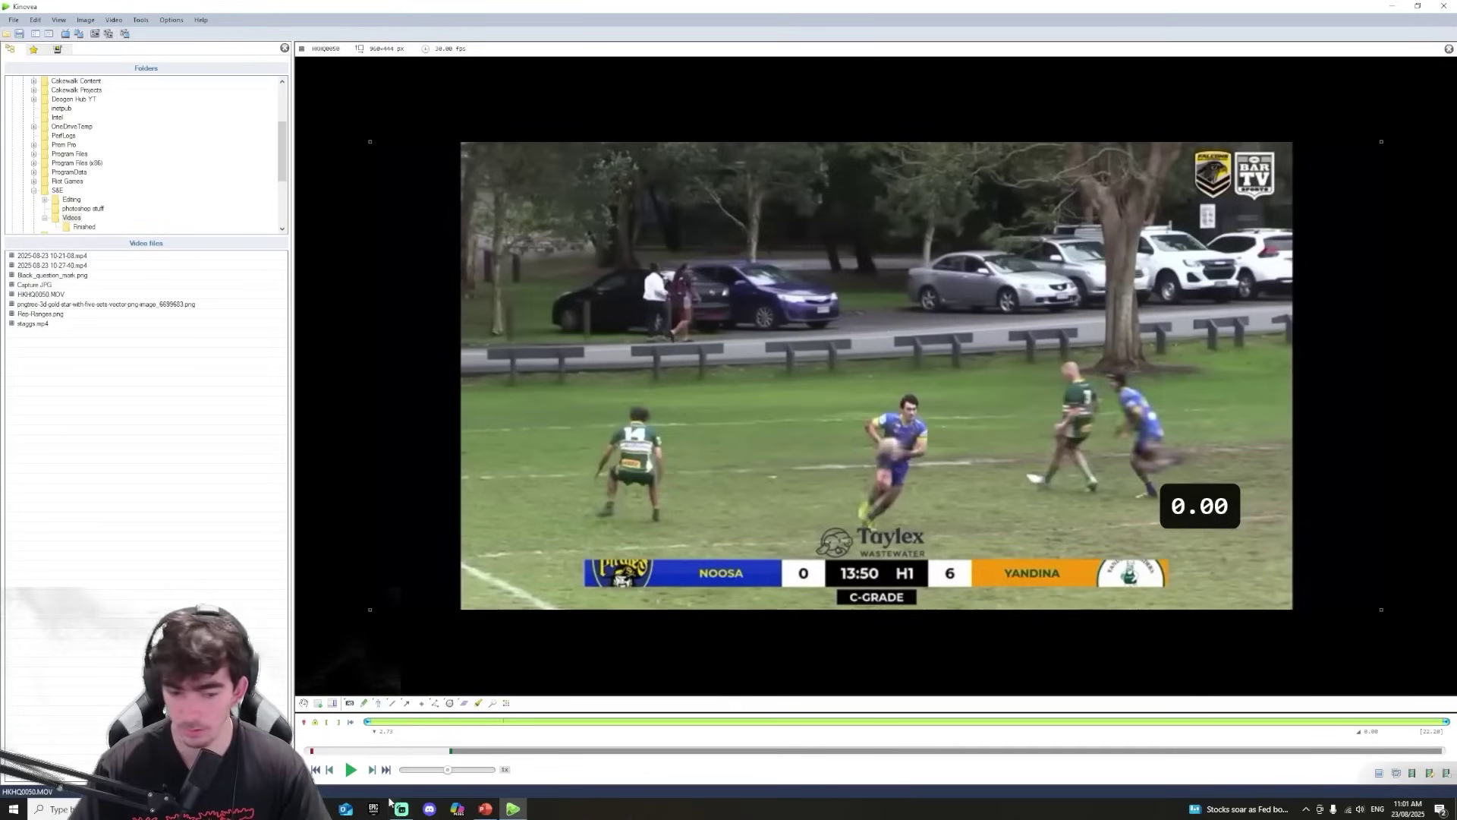
left_click(350, 769)
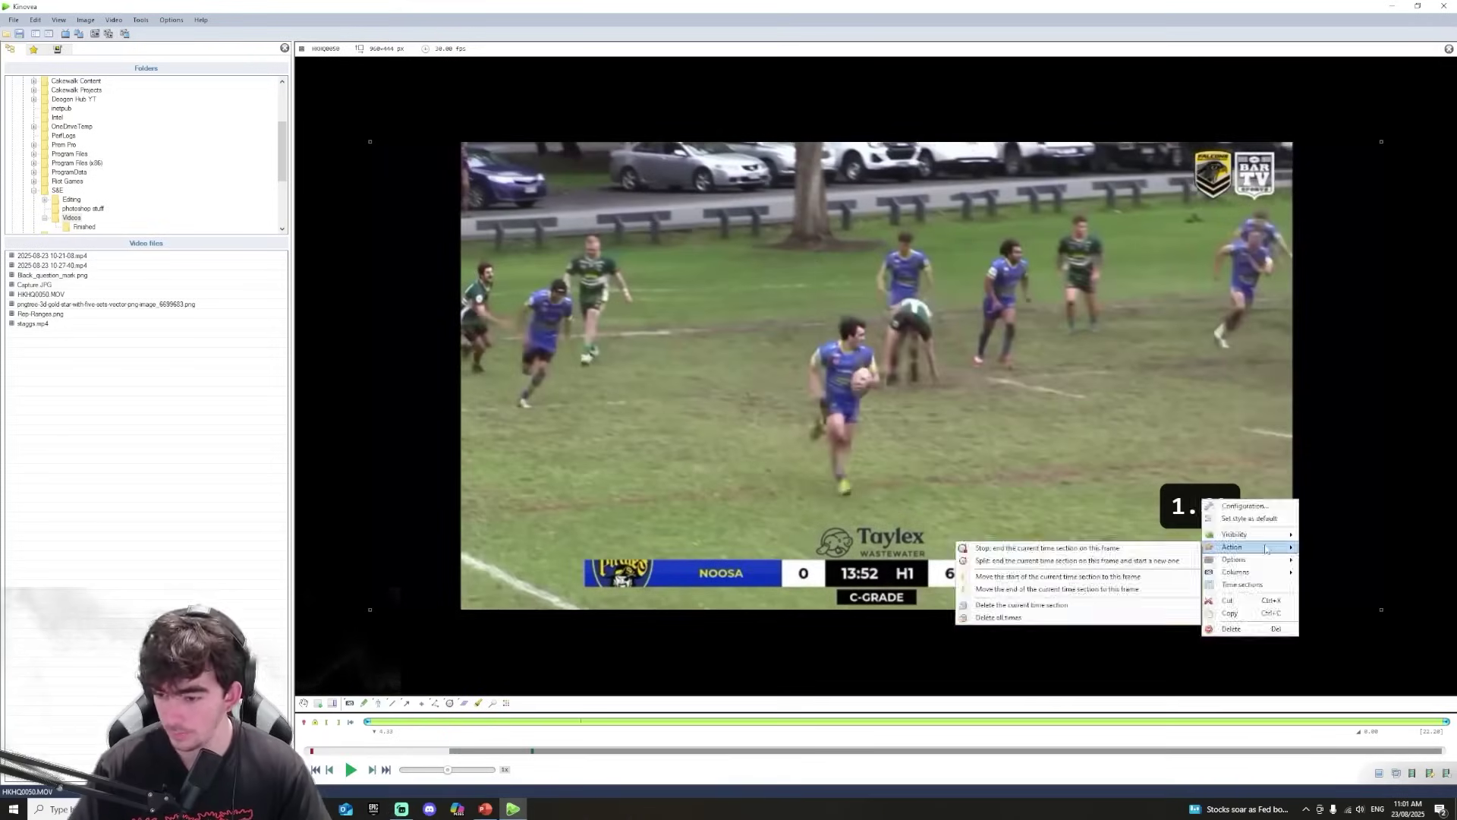
left_click(1077, 553)
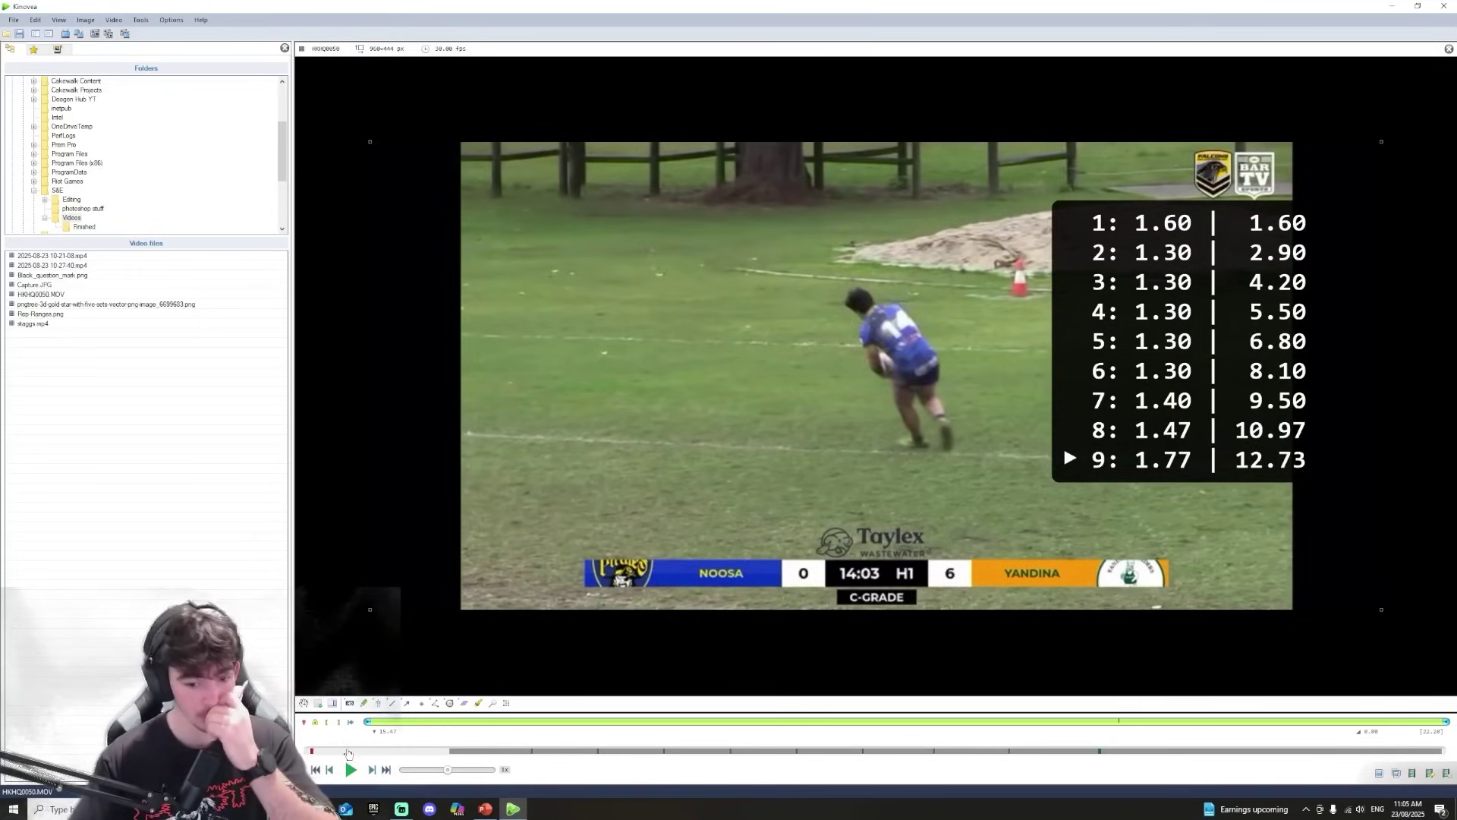
Update the average row to 12.74 s and 7.064 m/s and check the Time and Velocity columns.
left_click(492, 812)
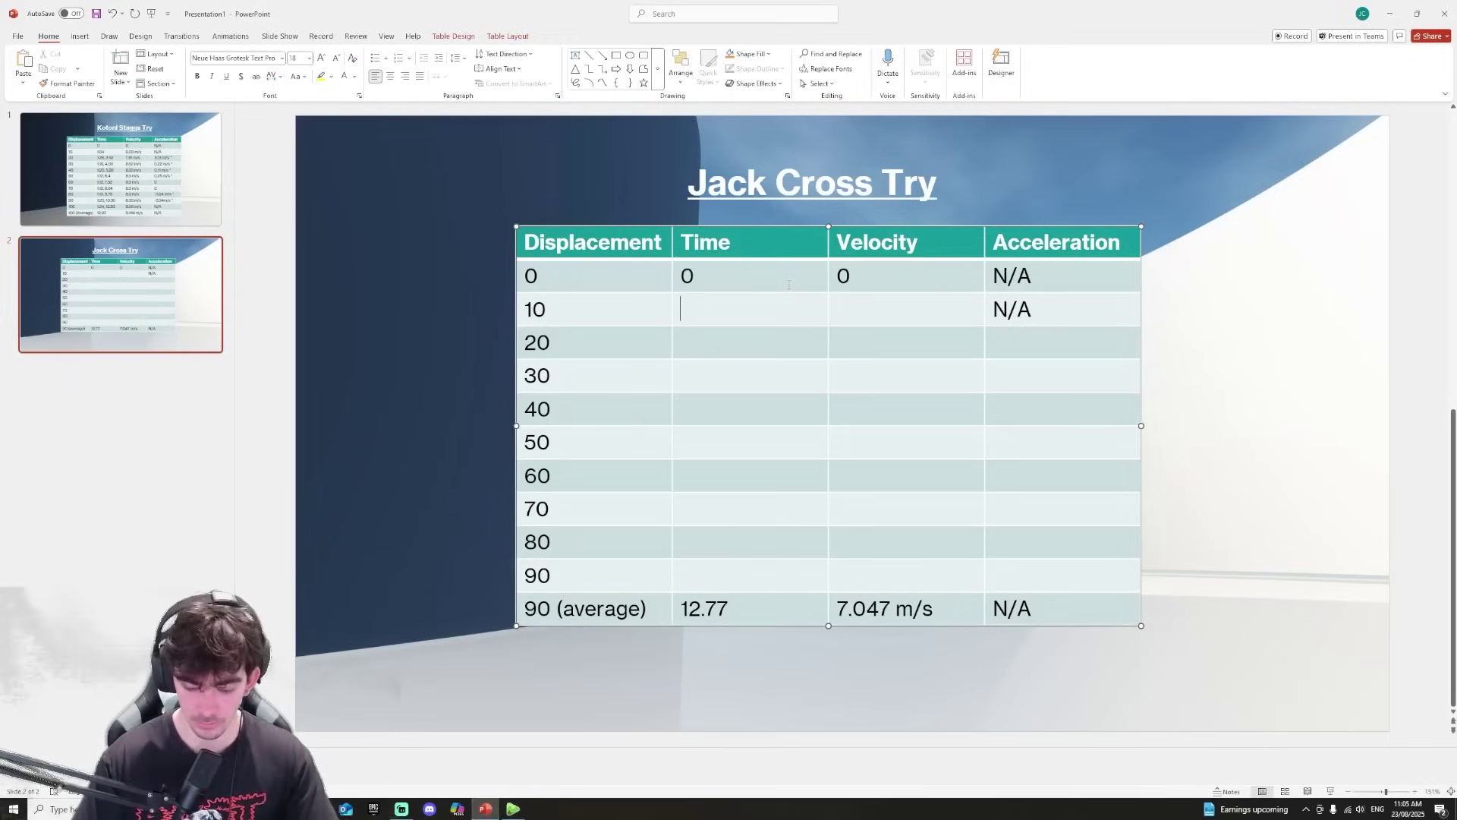
type("1.60")
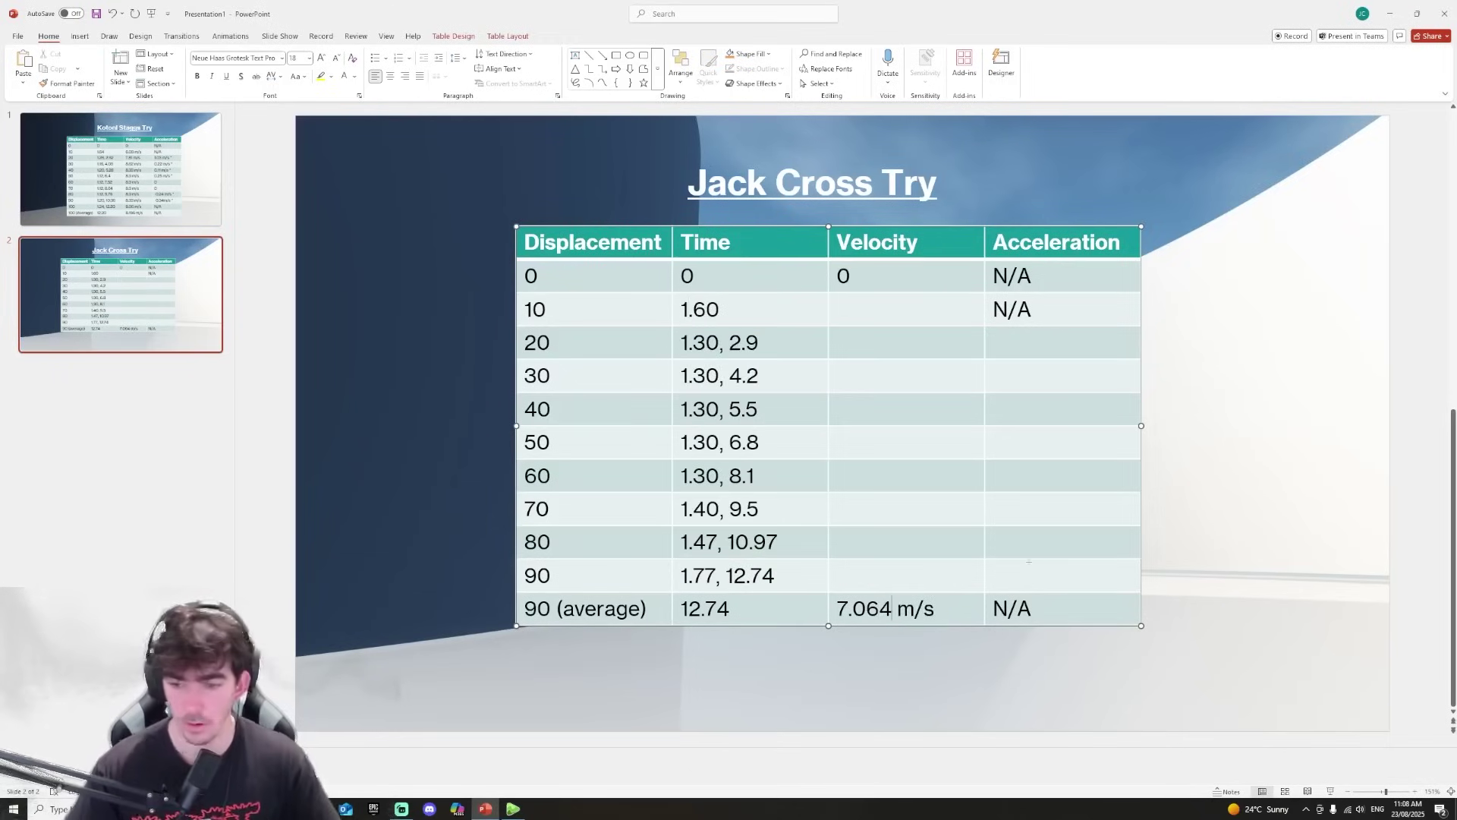
double_click(704, 608)
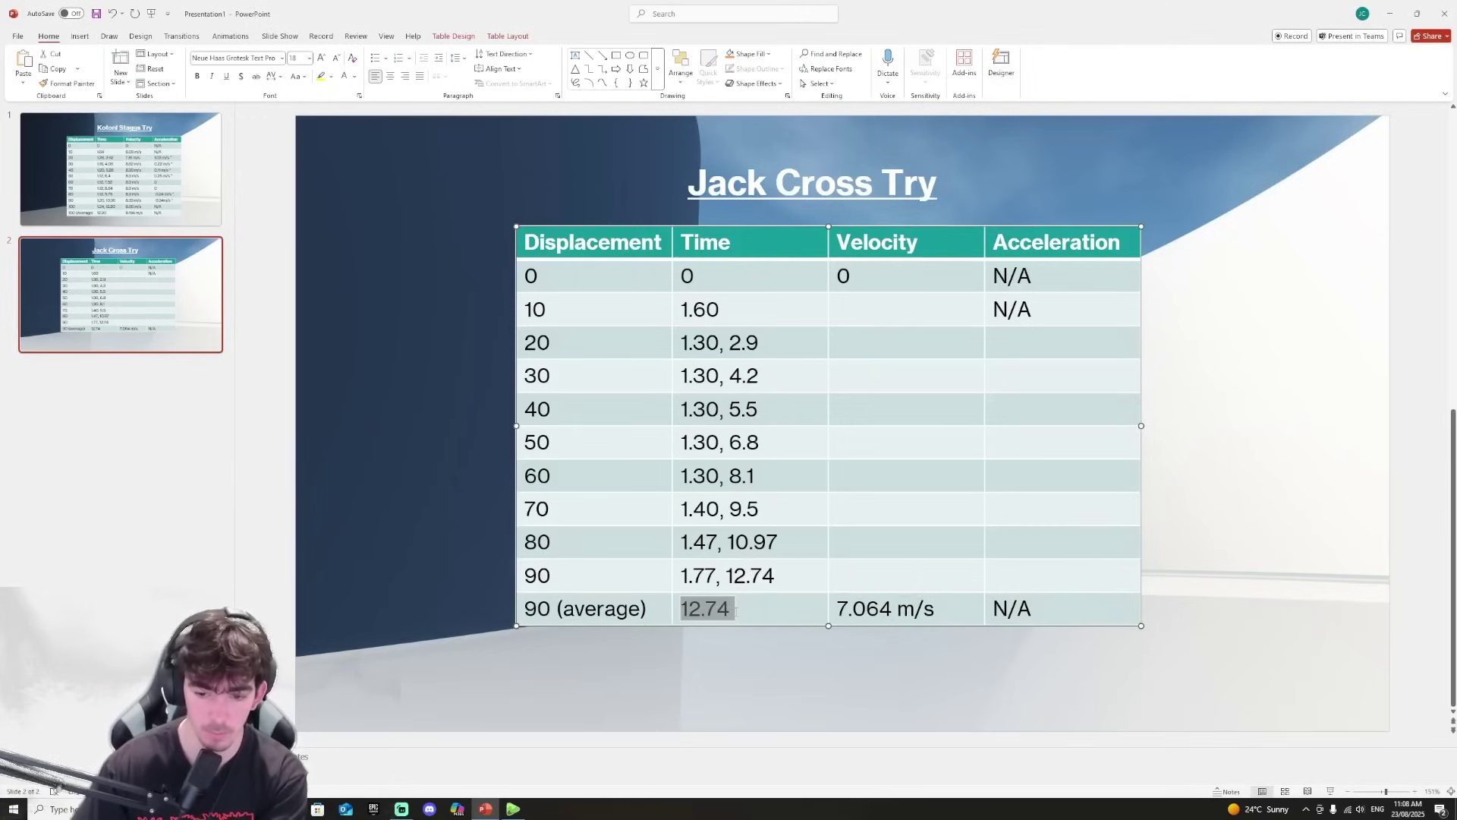
left_click(782, 580)
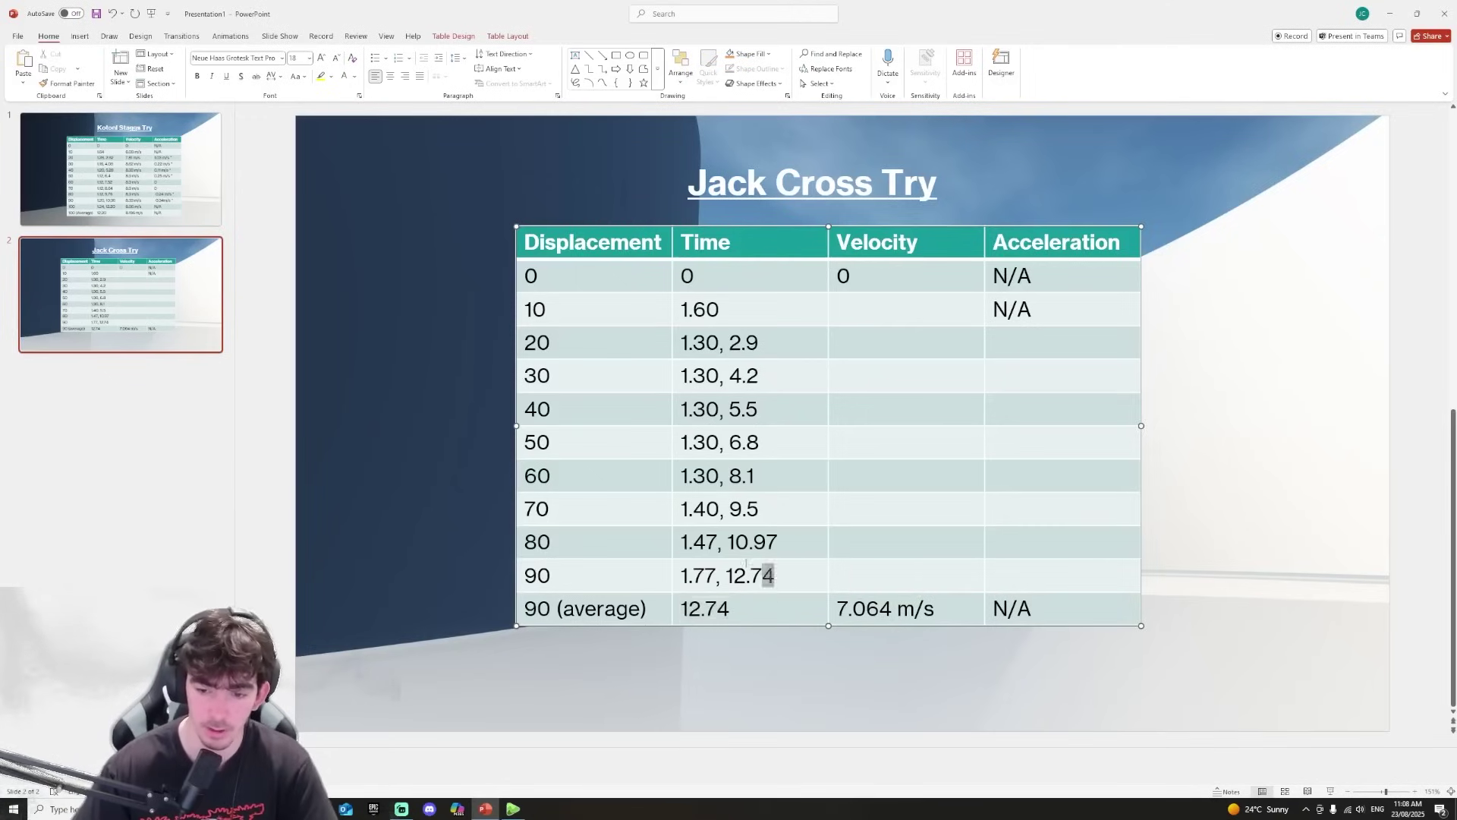
key("shift+Up")
key("shift+Up")
key("shift+Up")
key("shift+Up")
key("shift+Up")
key("shift+Up")
key("shift+Up")
key("shift+Up")
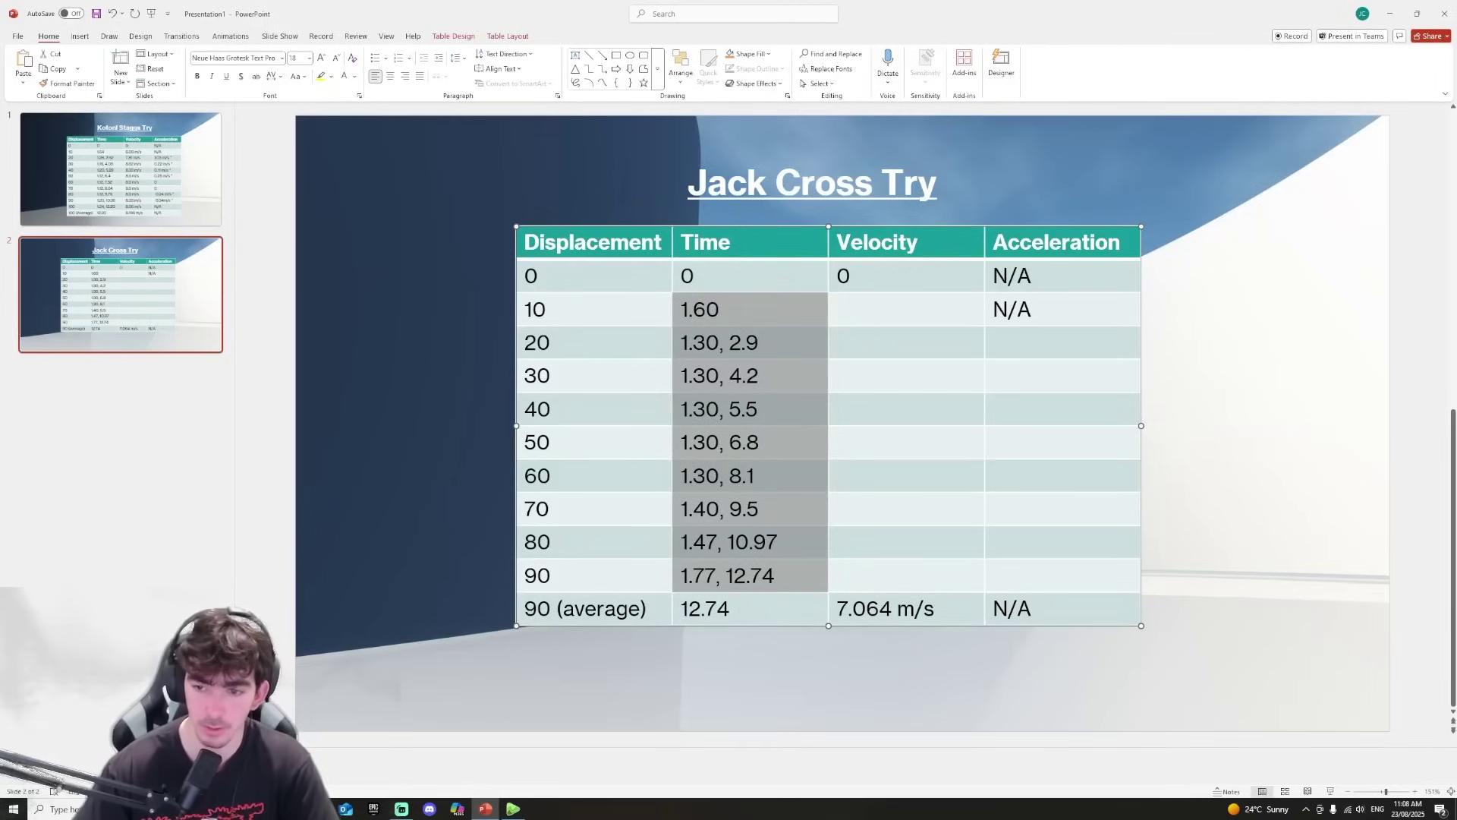
triple_click(921, 607)
key("shift+Up")
key("shift+Up")
key("shift+Up")
key("shift+Up")
key("shift+Up")
key("shift+Up")
key("shift+Up")
key("shift+Up")
key("shift+Up")
key("shift+Up")
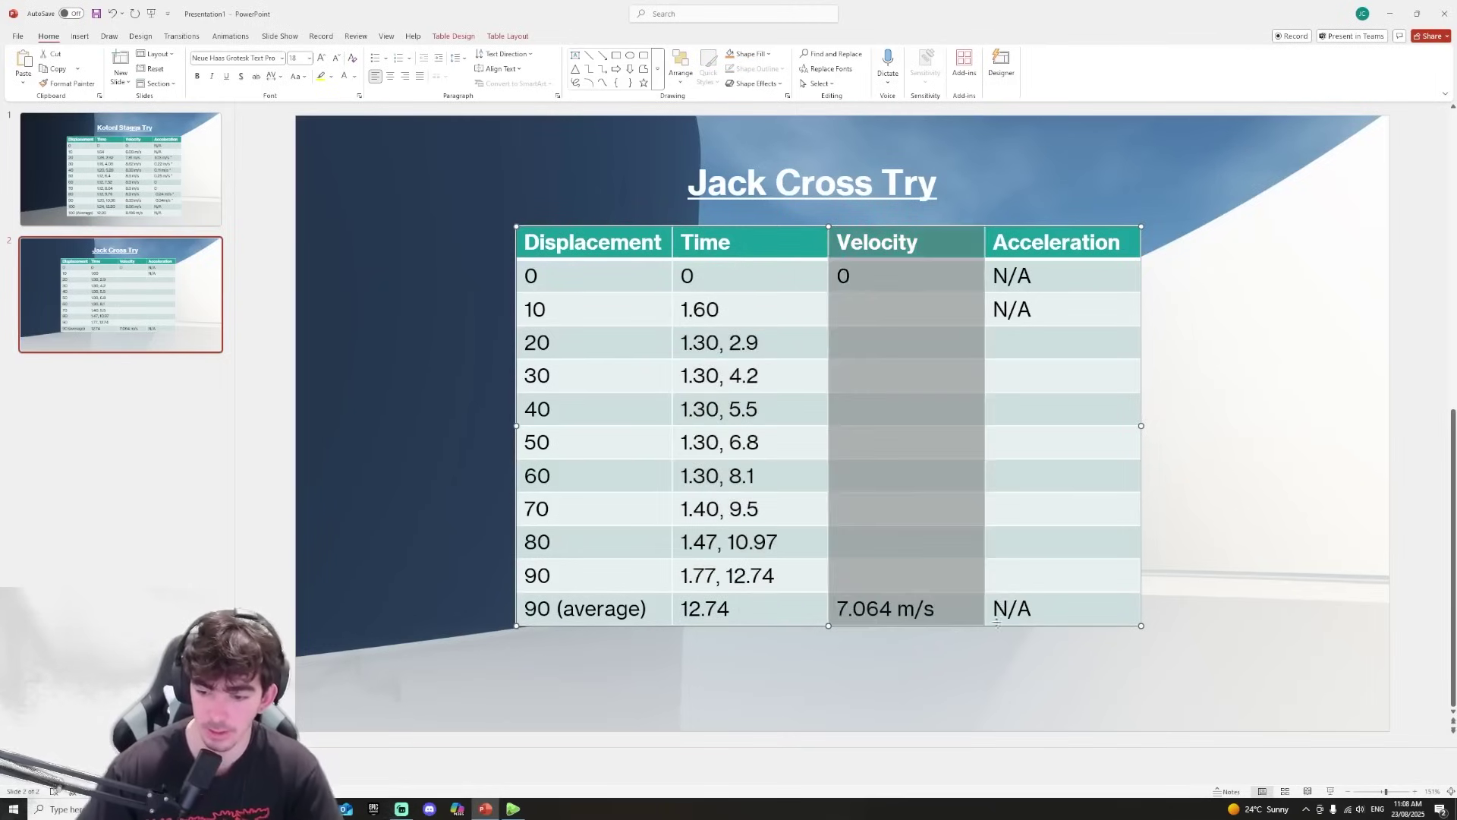
left_click(1084, 565)
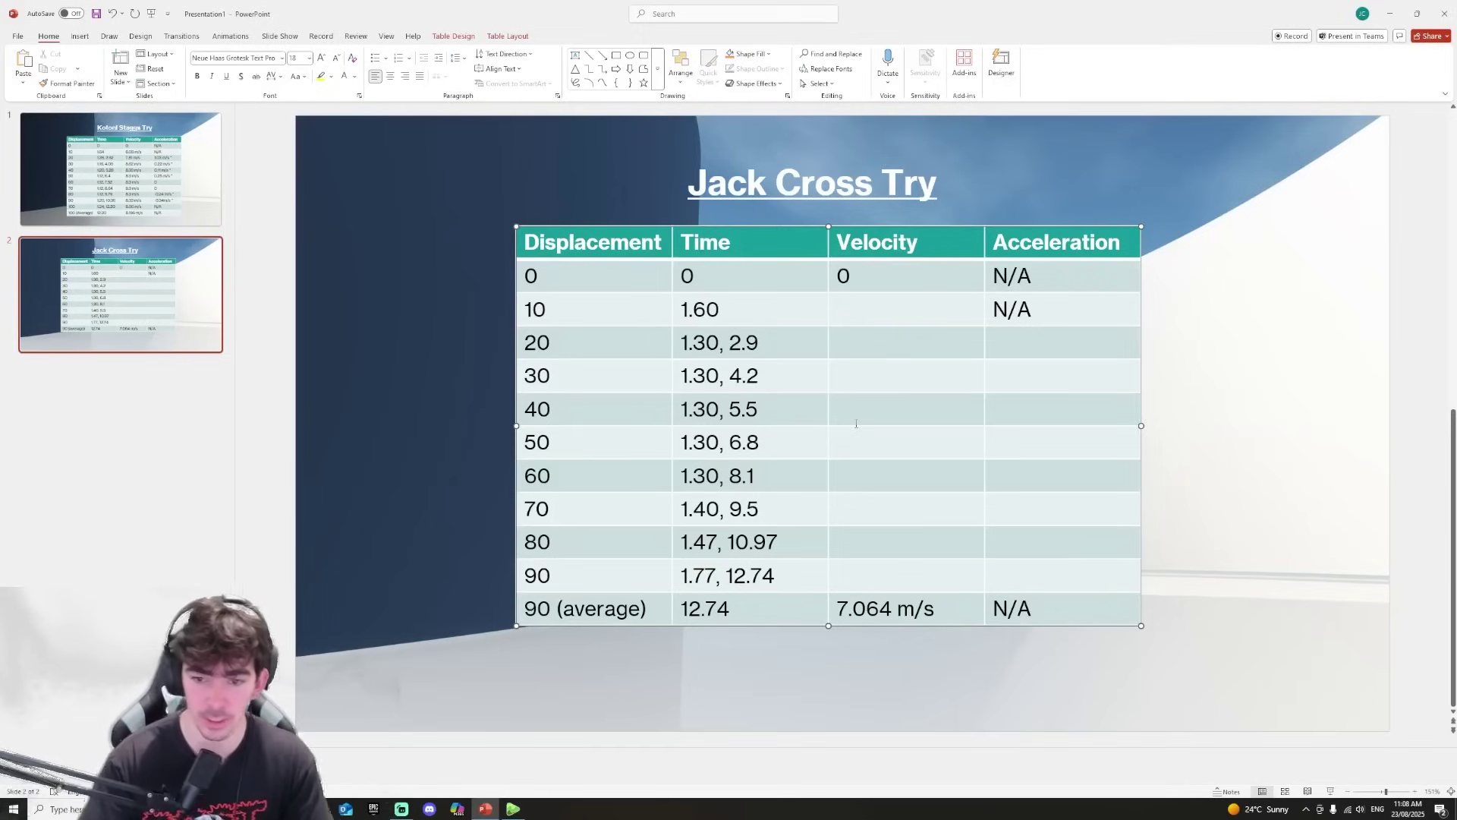
Work through the displacement and time cells of the 10, 20 and 30 m rows.
double_click(560, 304)
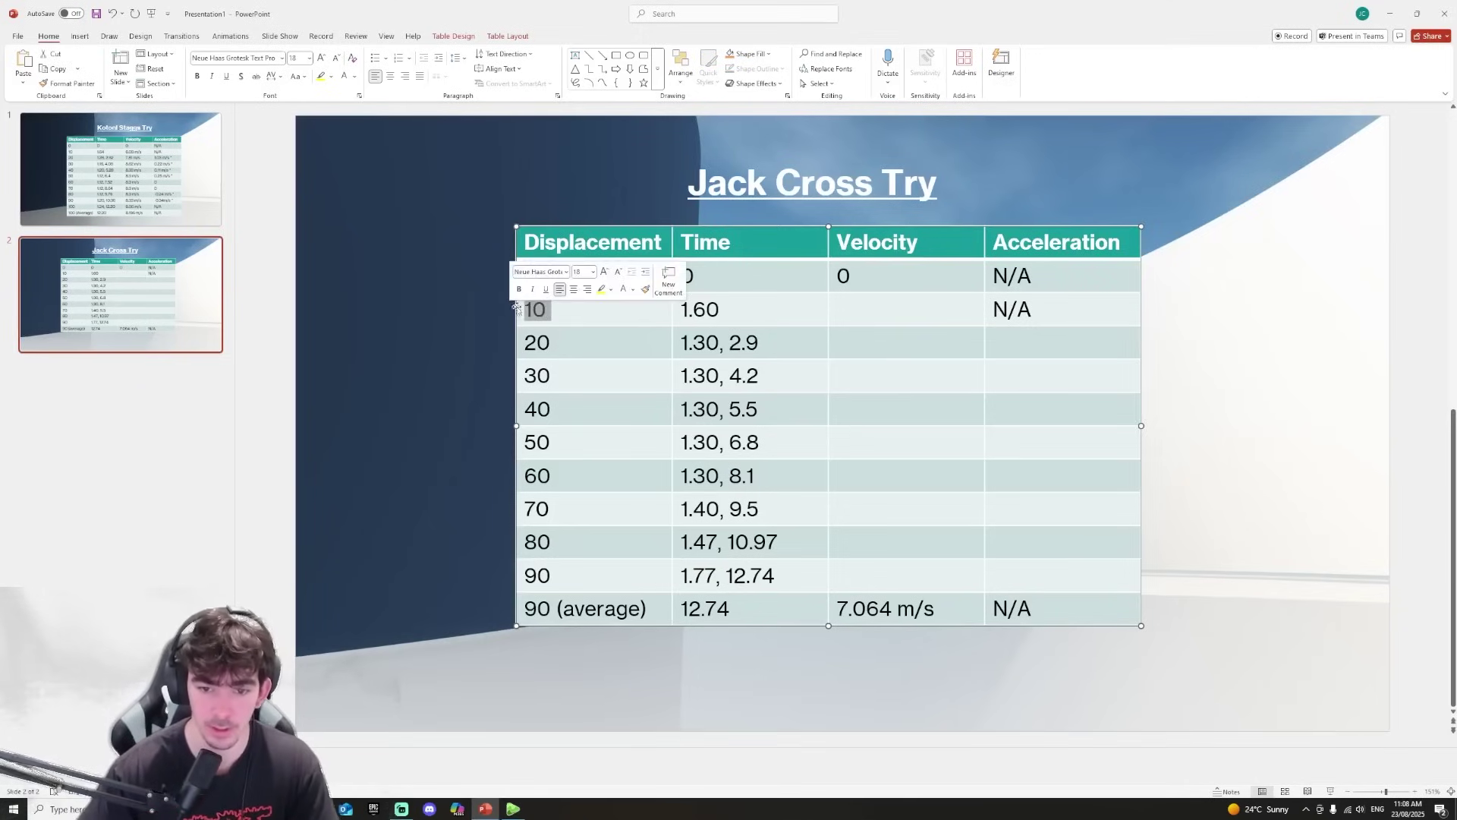
key("Tab")
left_click(564, 339)
double_click(563, 339)
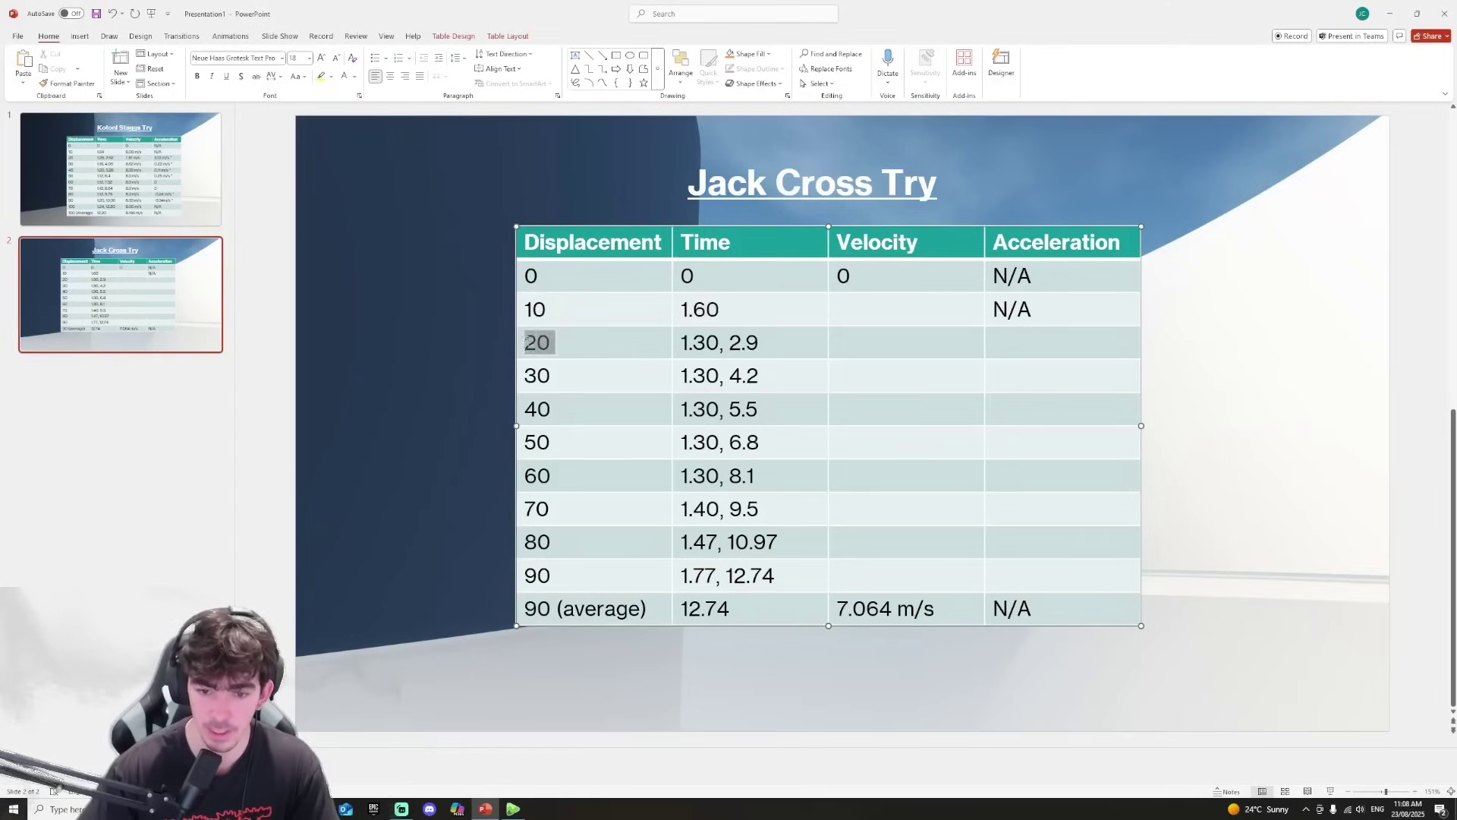
key("Right")
key("shift+Right")
key("shift+Right")
key("shift+Right")
key("shift+Right")
left_click(579, 378)
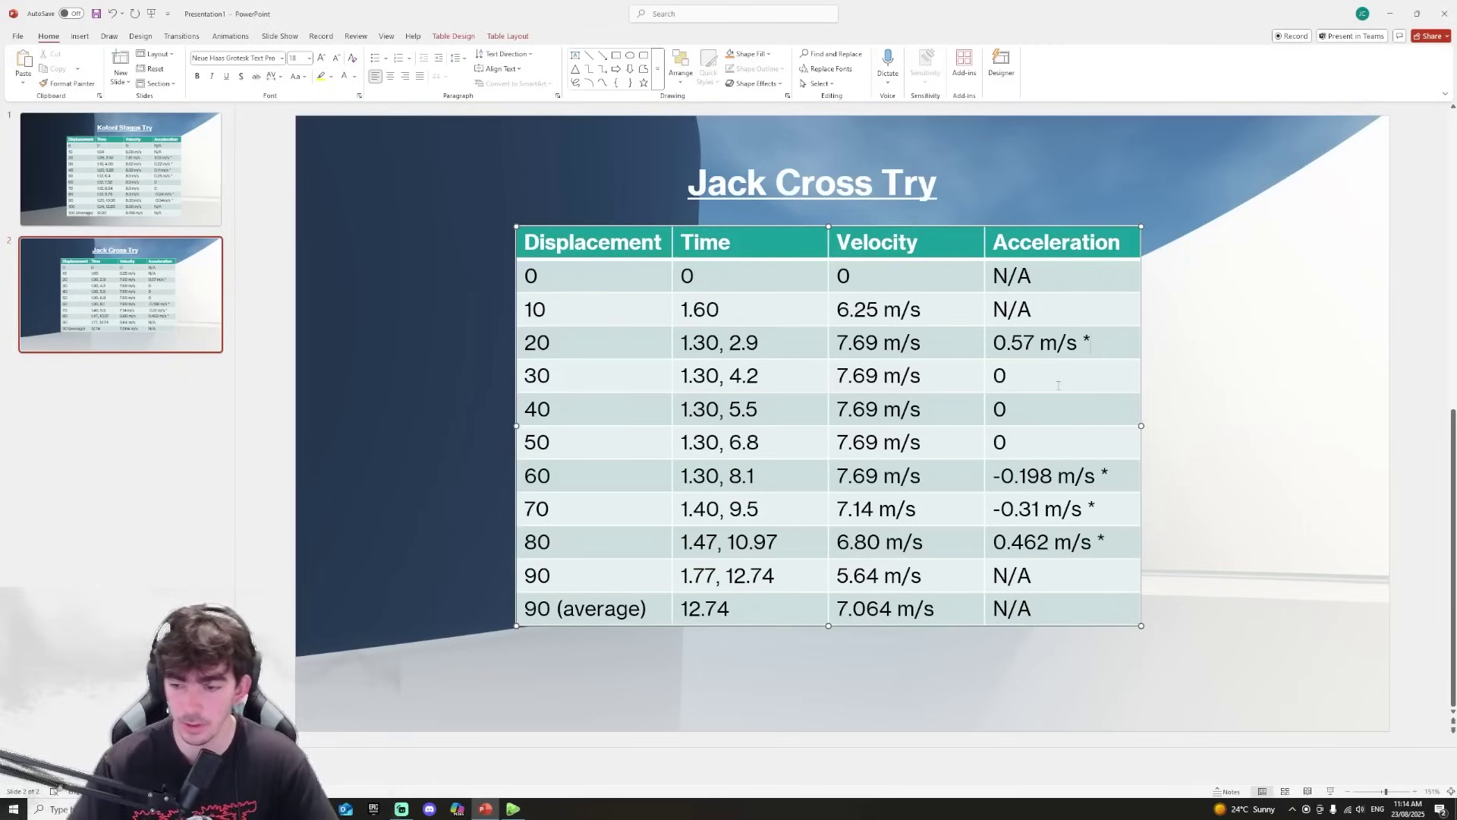
left_click_drag(1058, 385, 1000, 375)
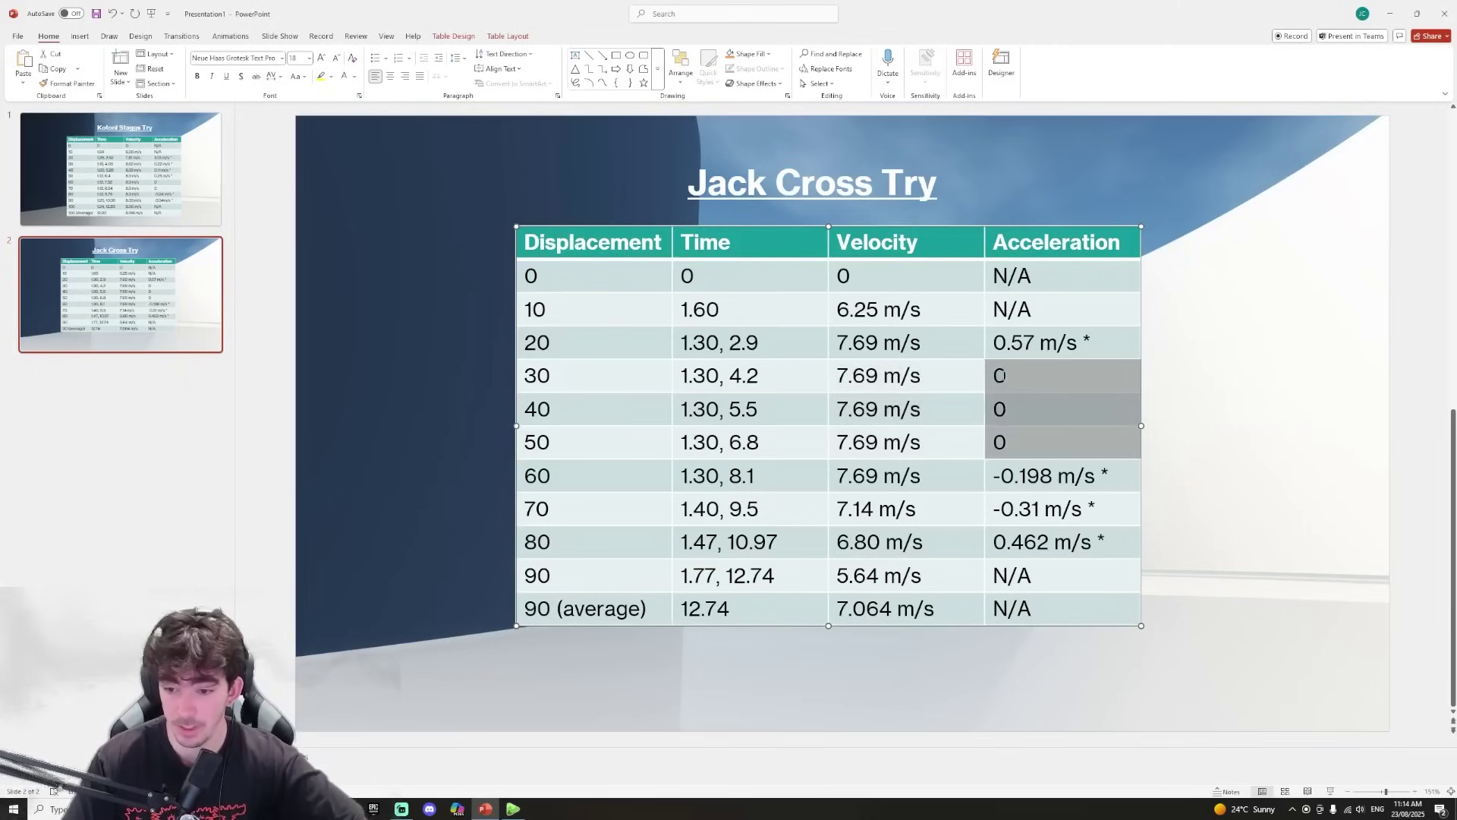
left_click_drag(1048, 444, 1000, 376)
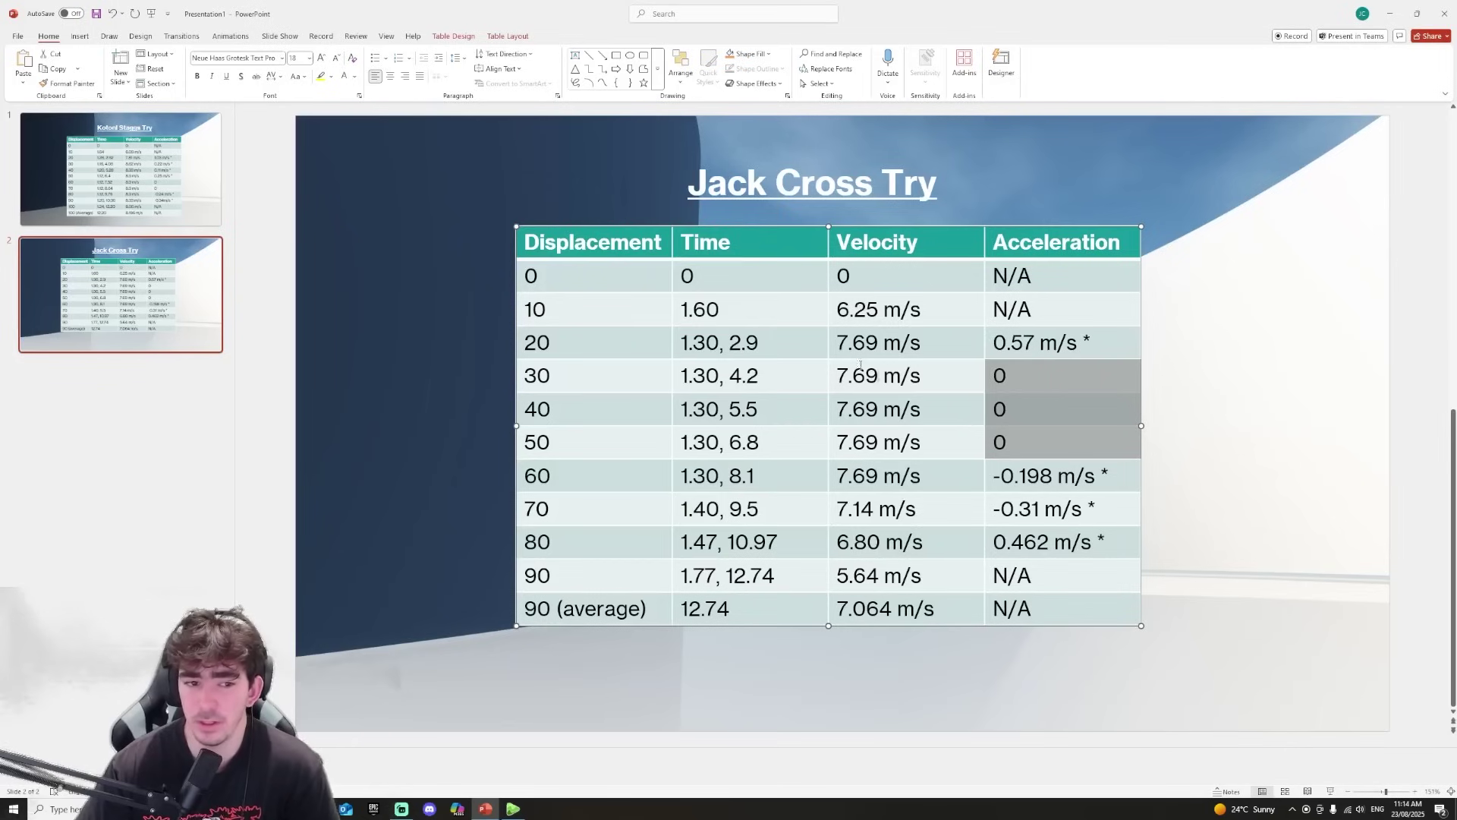
Add a minus sign so the 80 m acceleration reads -0.462 m/s.
left_click(170, 184)
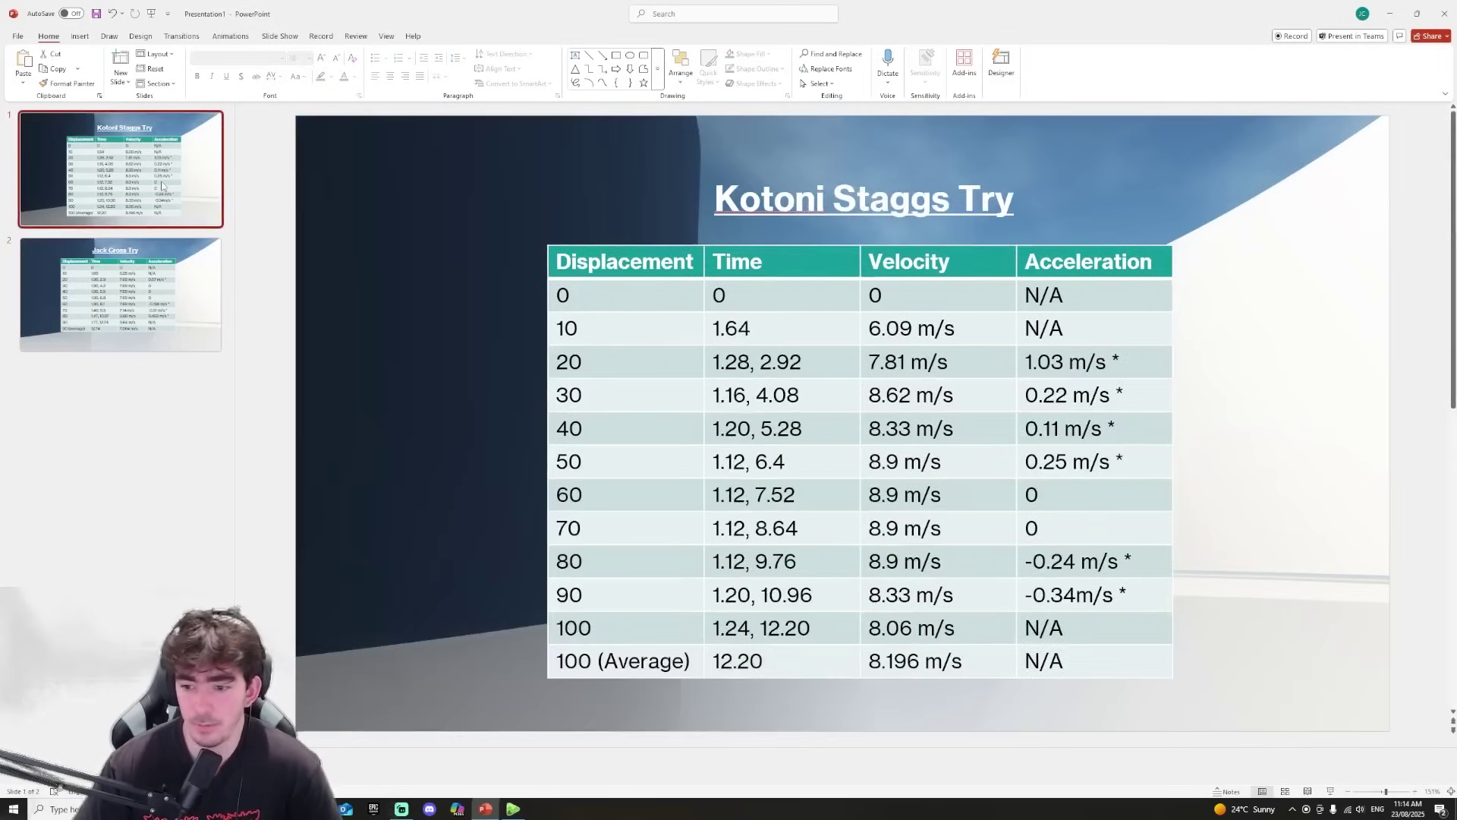
left_click(194, 276)
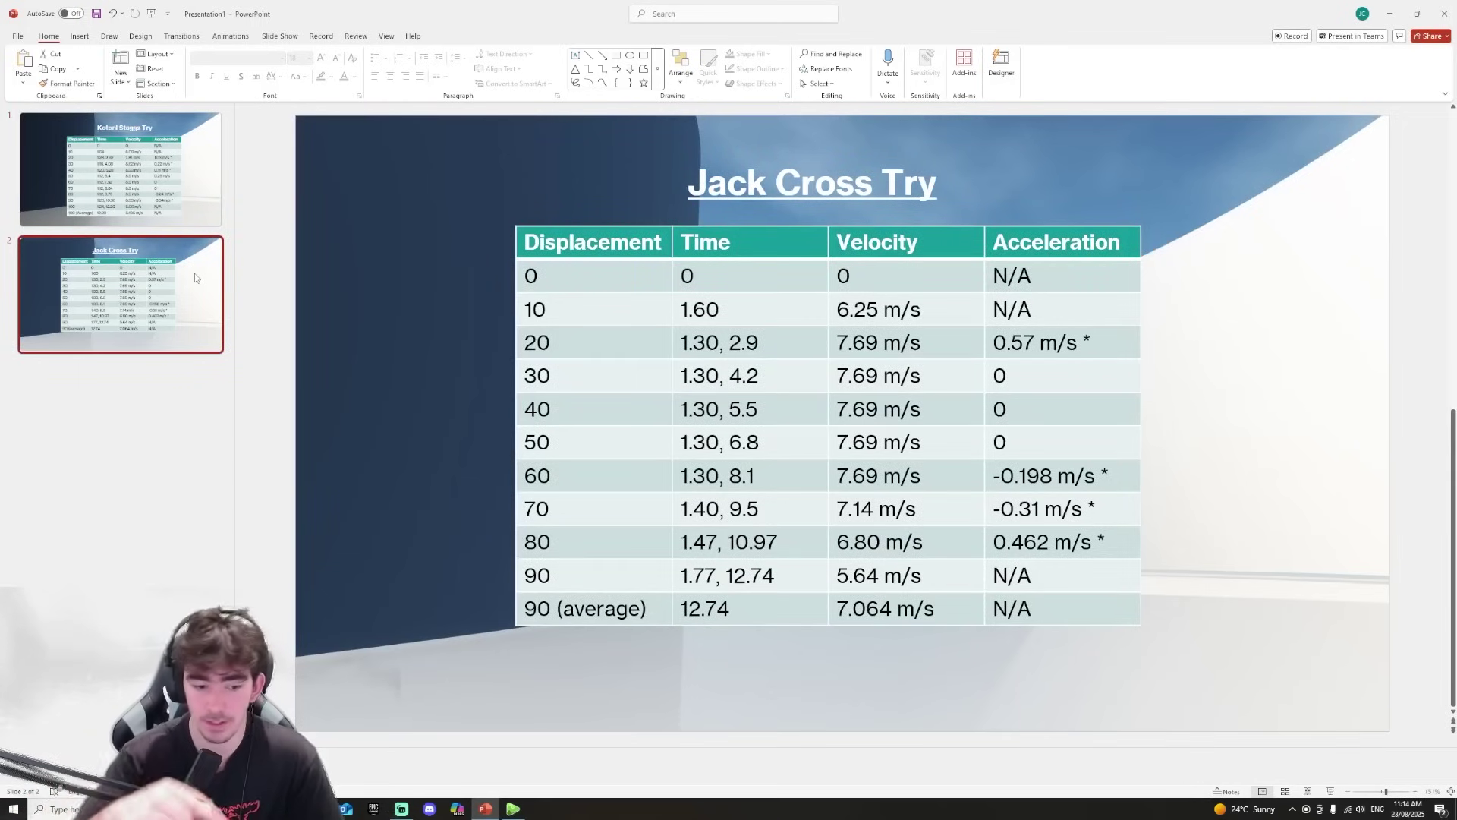
left_click_drag(1017, 444, 1013, 378)
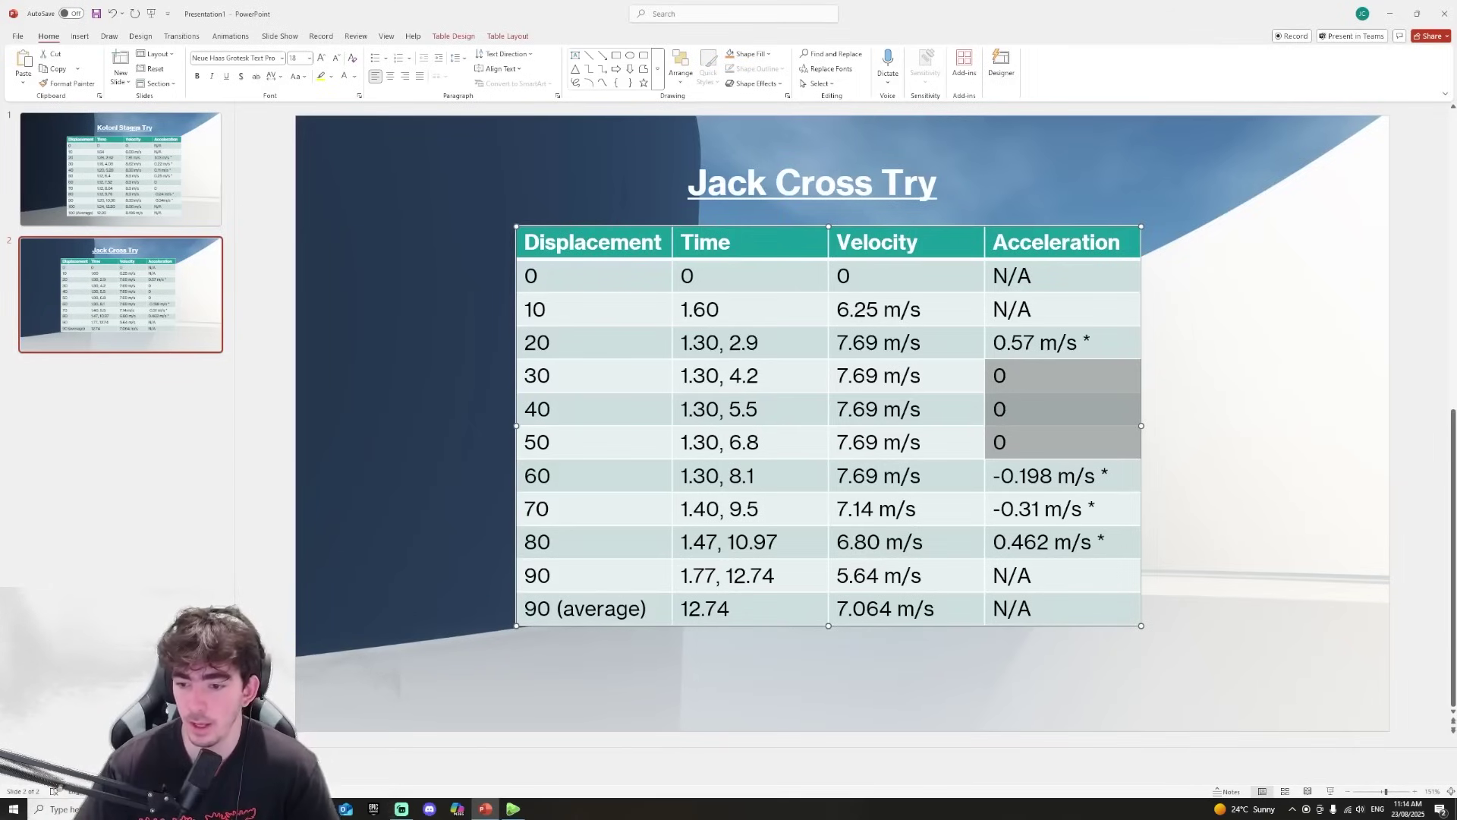
left_click_drag(1126, 549, 1123, 477)
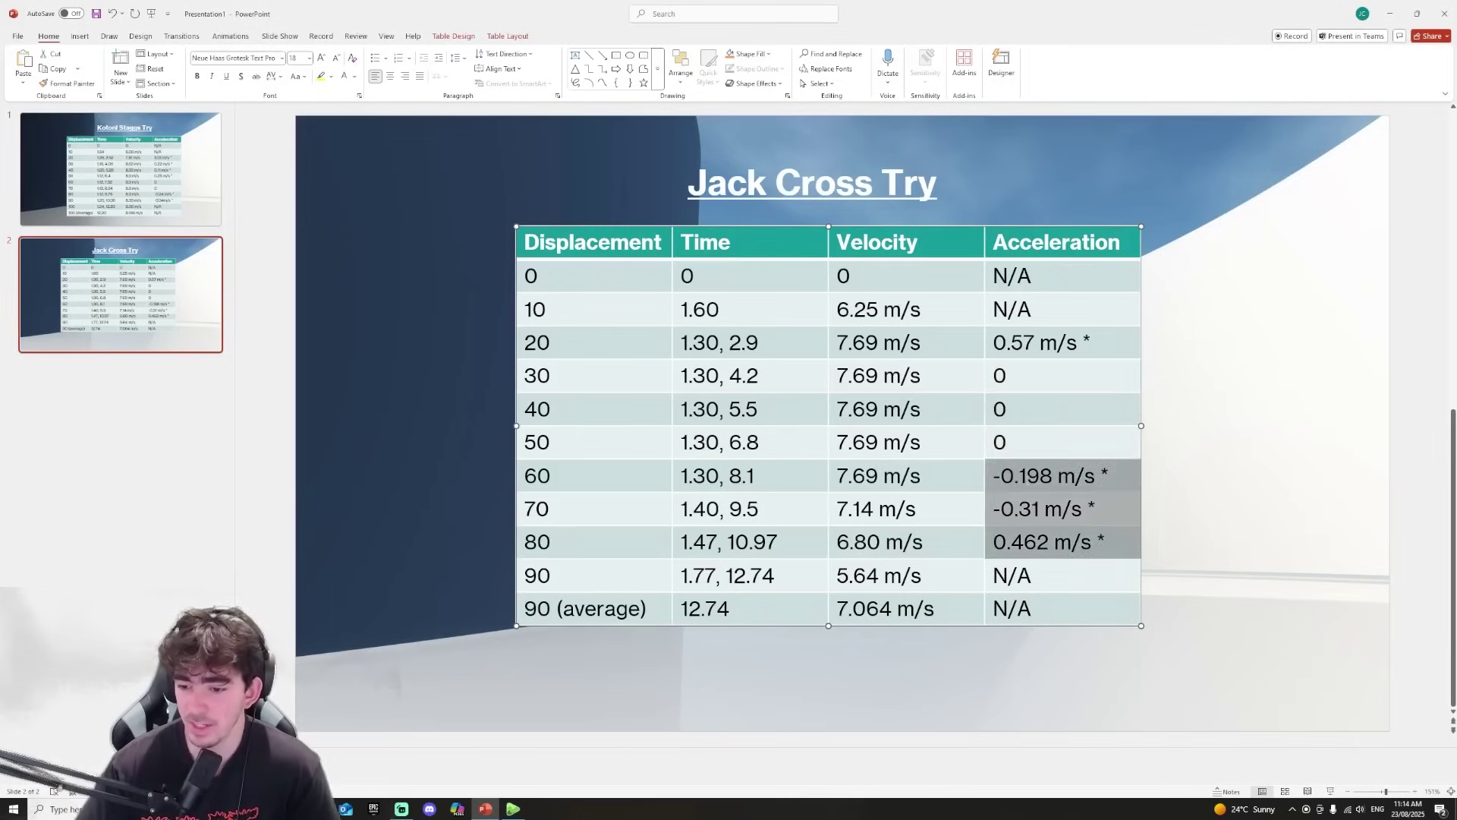
left_click(1011, 556)
type("-")
left_click_drag(1012, 551, 1033, 476)
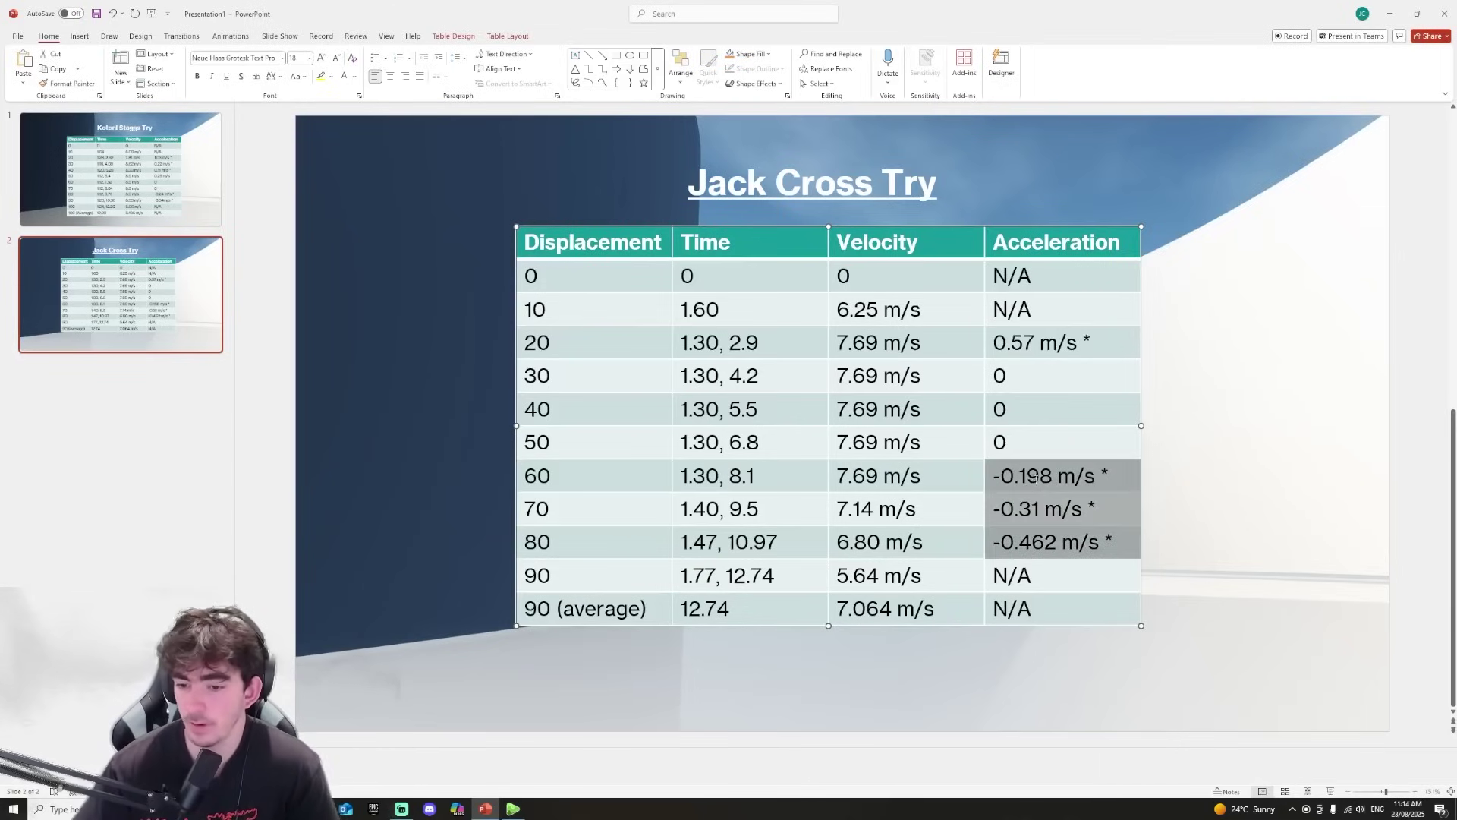
left_click_drag(946, 568, 941, 476)
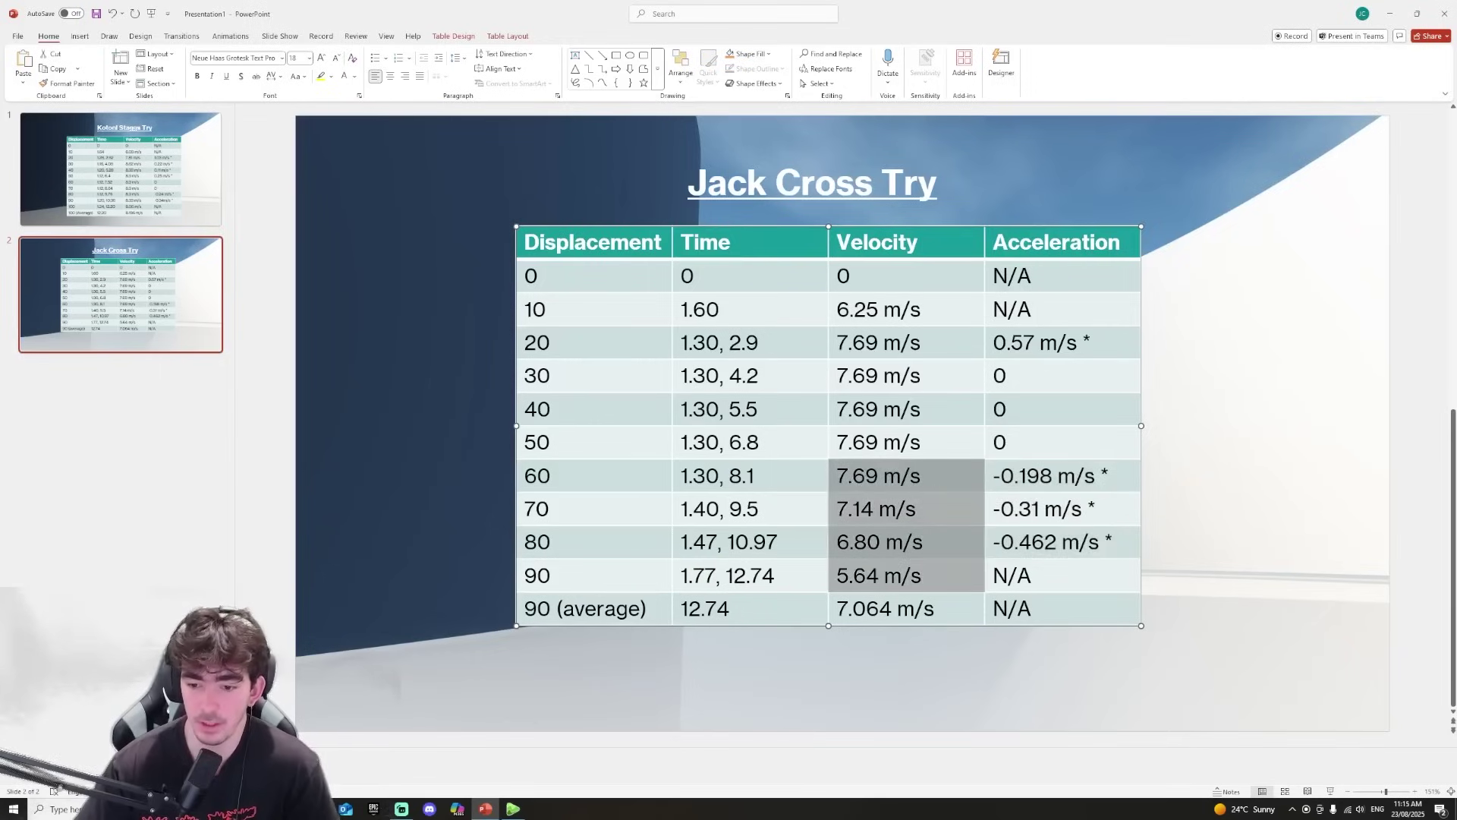
Back in Kinovea, jump from the eighth split back to the fifth split.
left_click(513, 809)
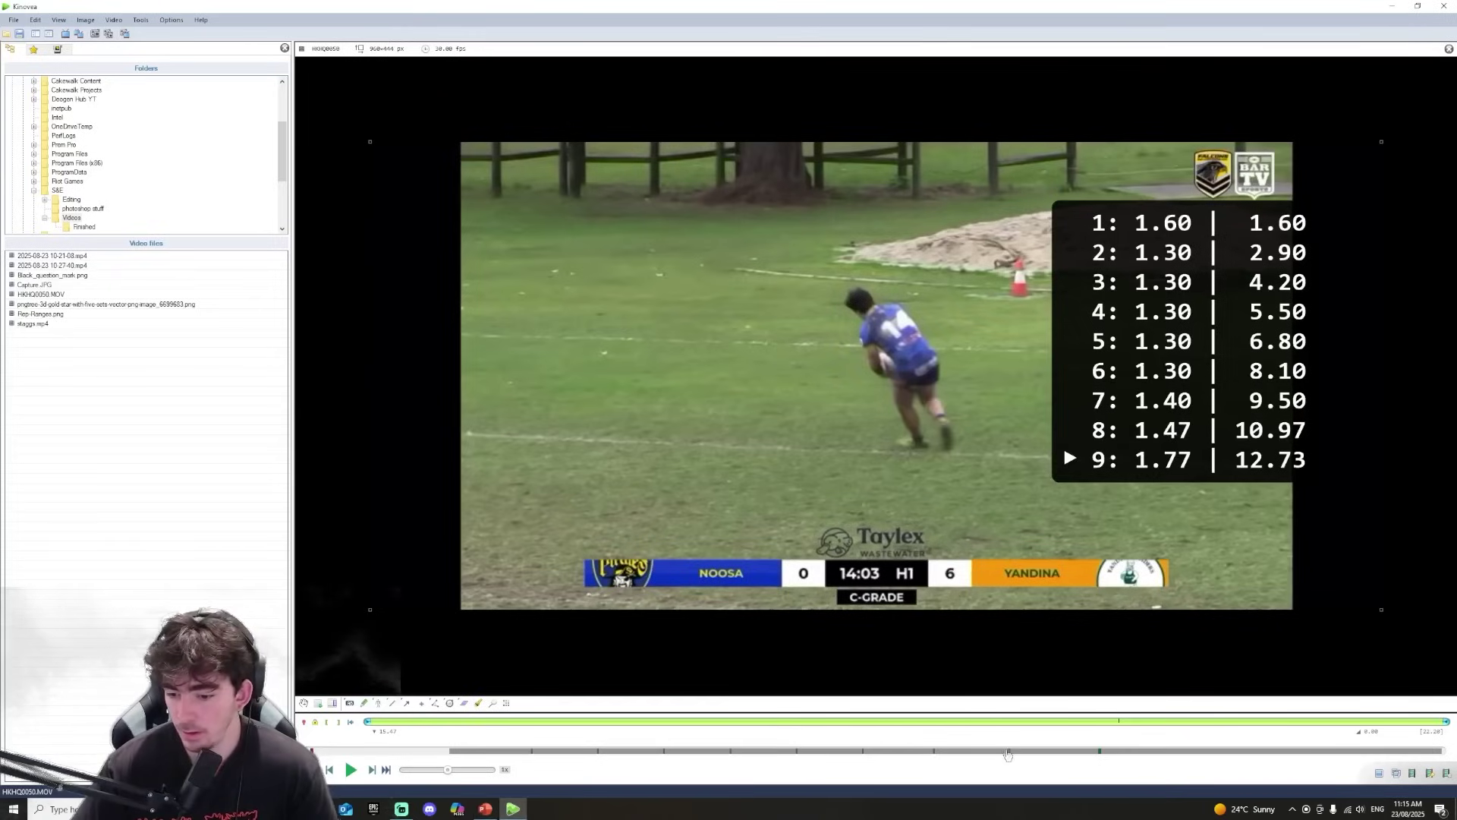
left_click(1007, 752)
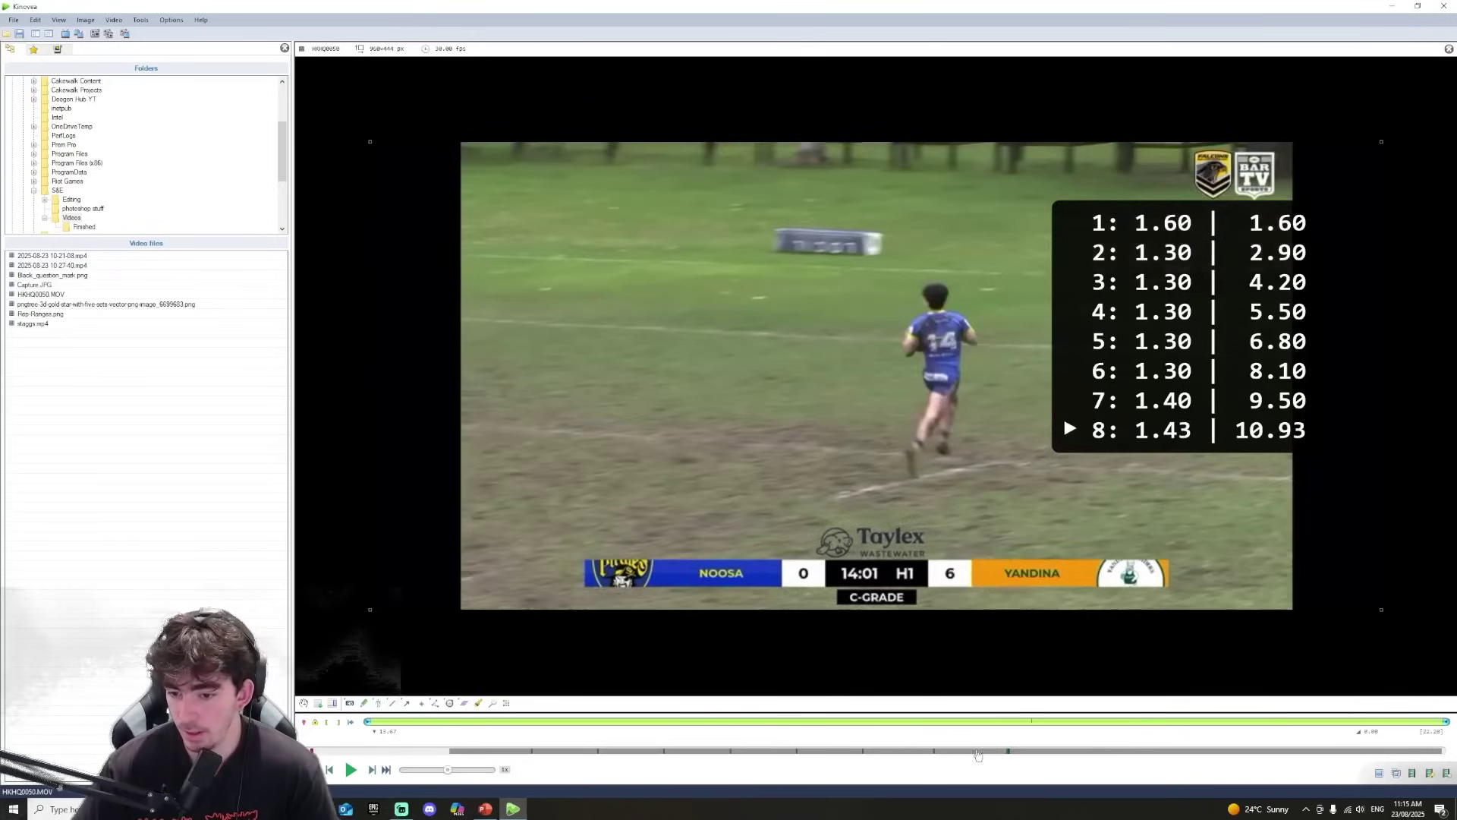
left_click(798, 751)
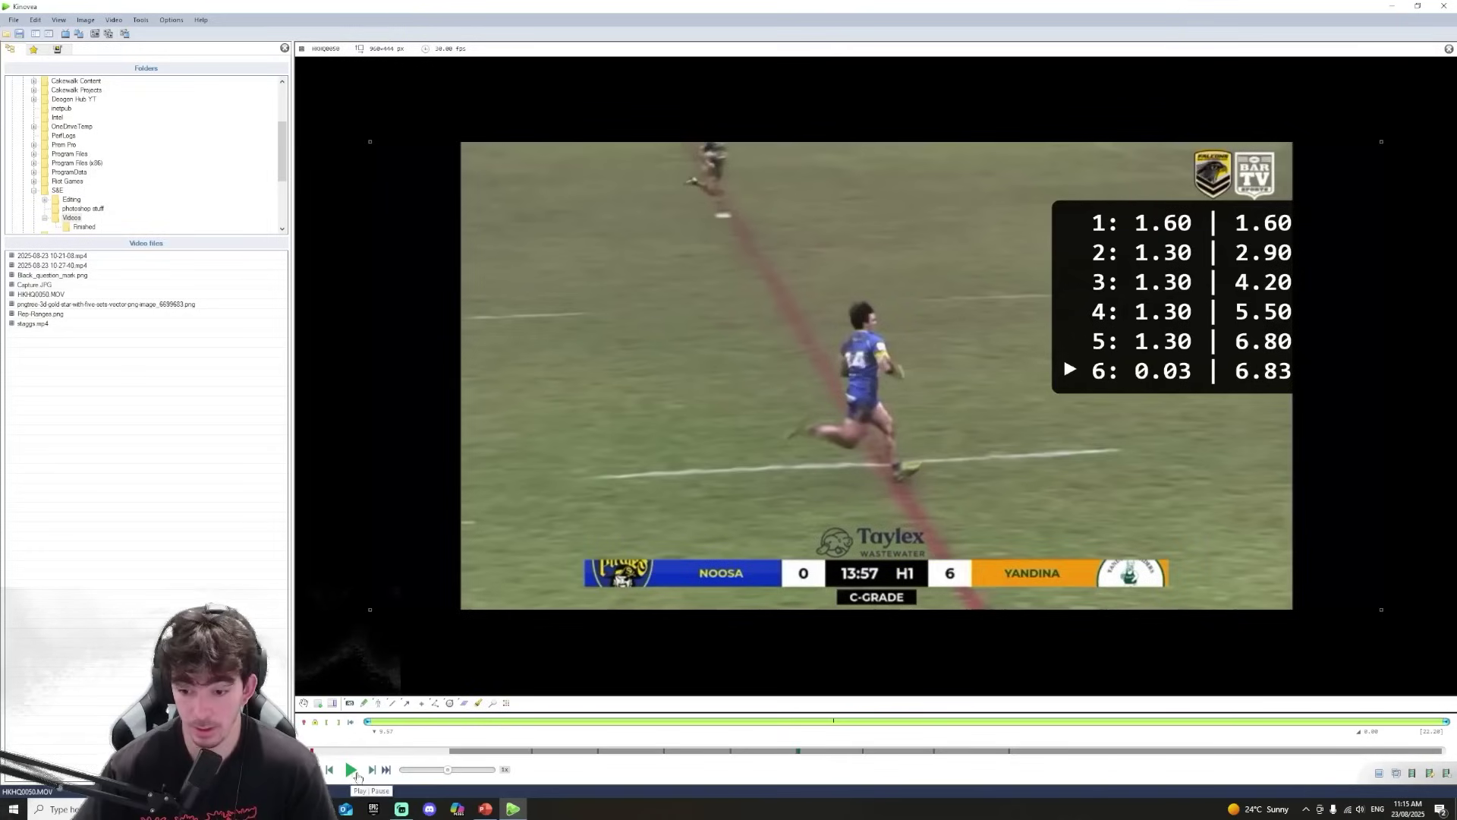
left_click(352, 771)
left_click(352, 771)
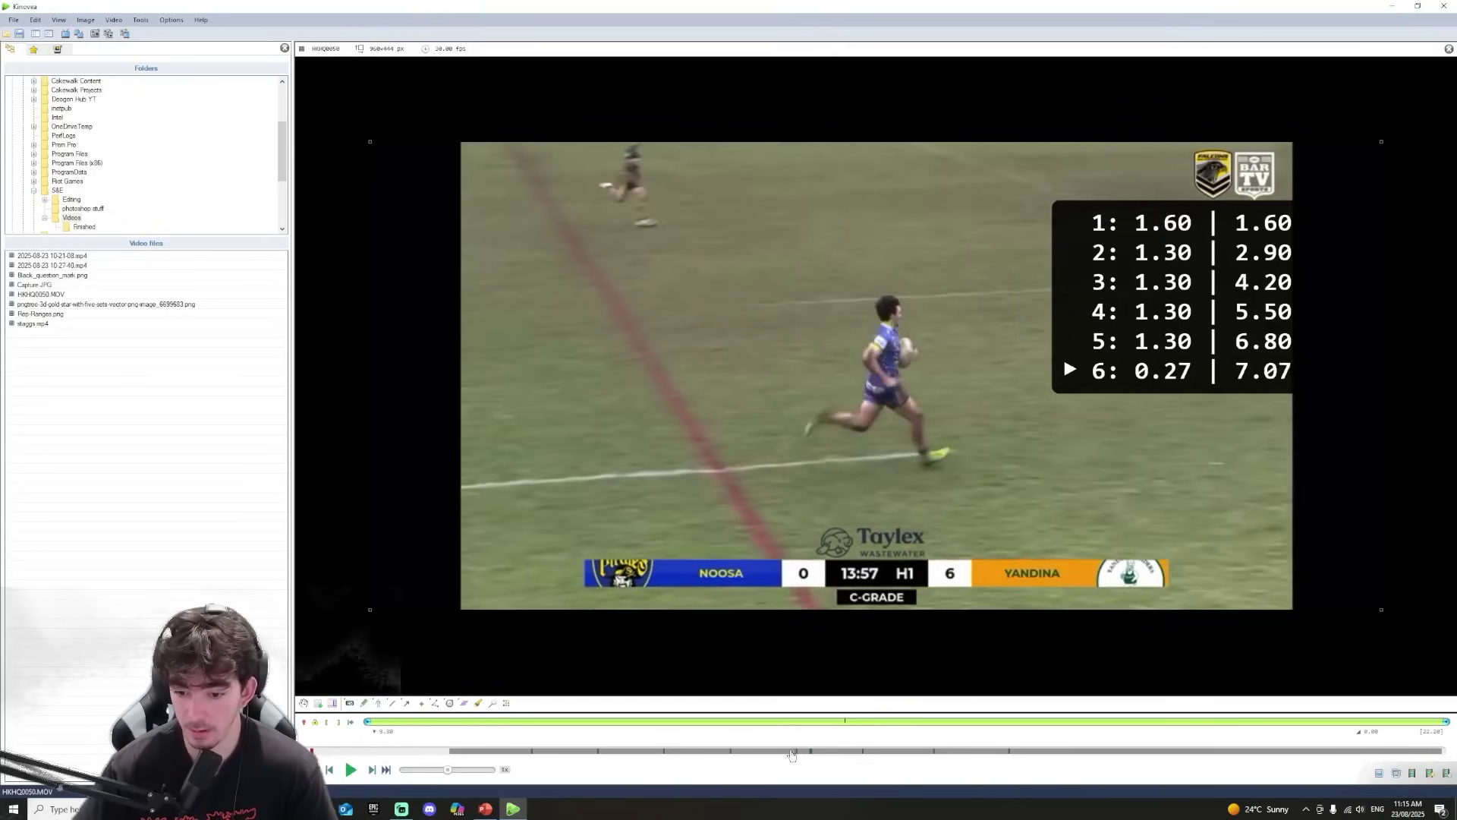
left_click(782, 751)
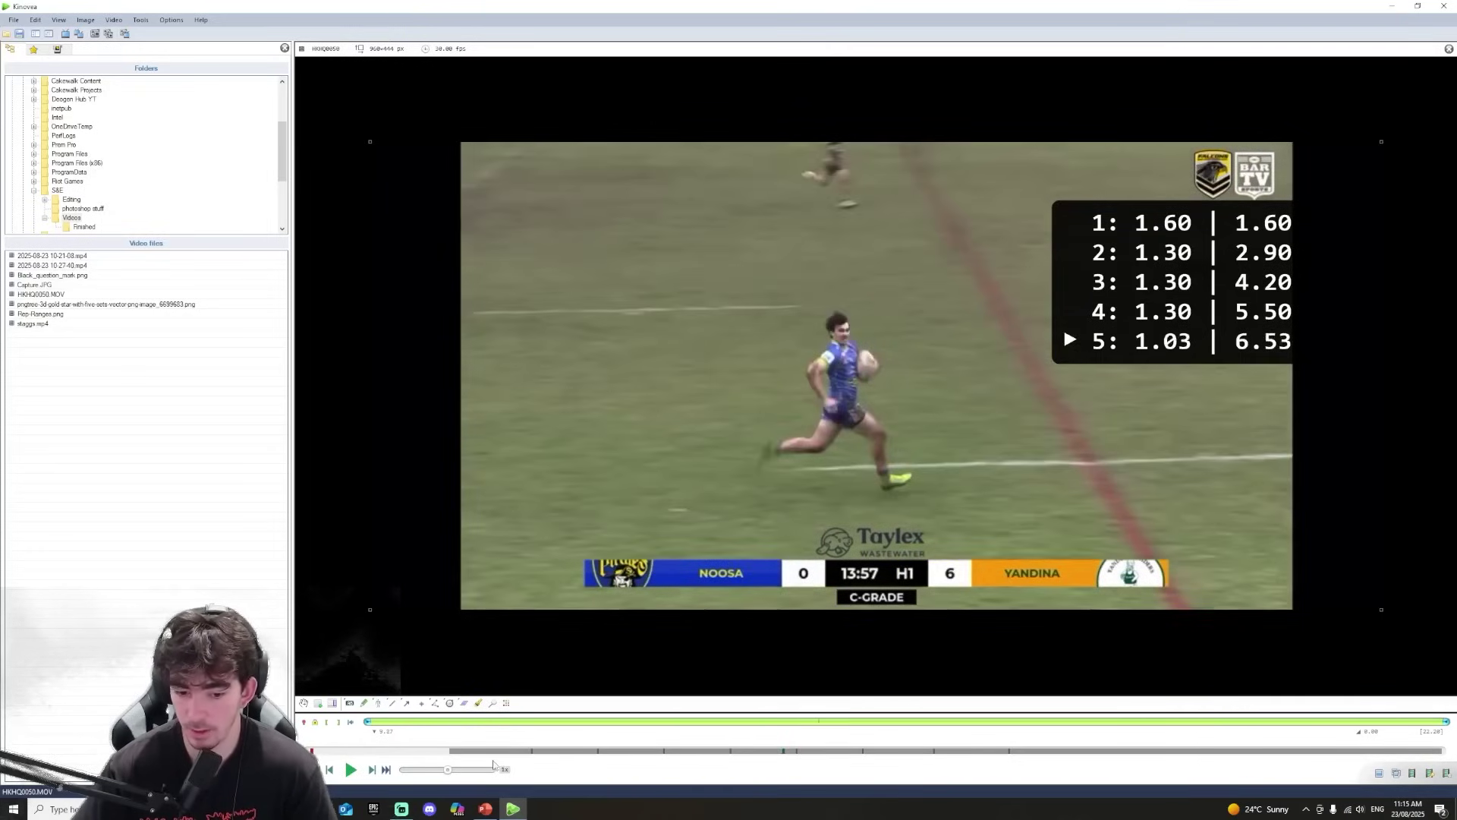
Check the PowerPoint table, then replay from the third split to the fifth at 5.60 s.
left_click(486, 809)
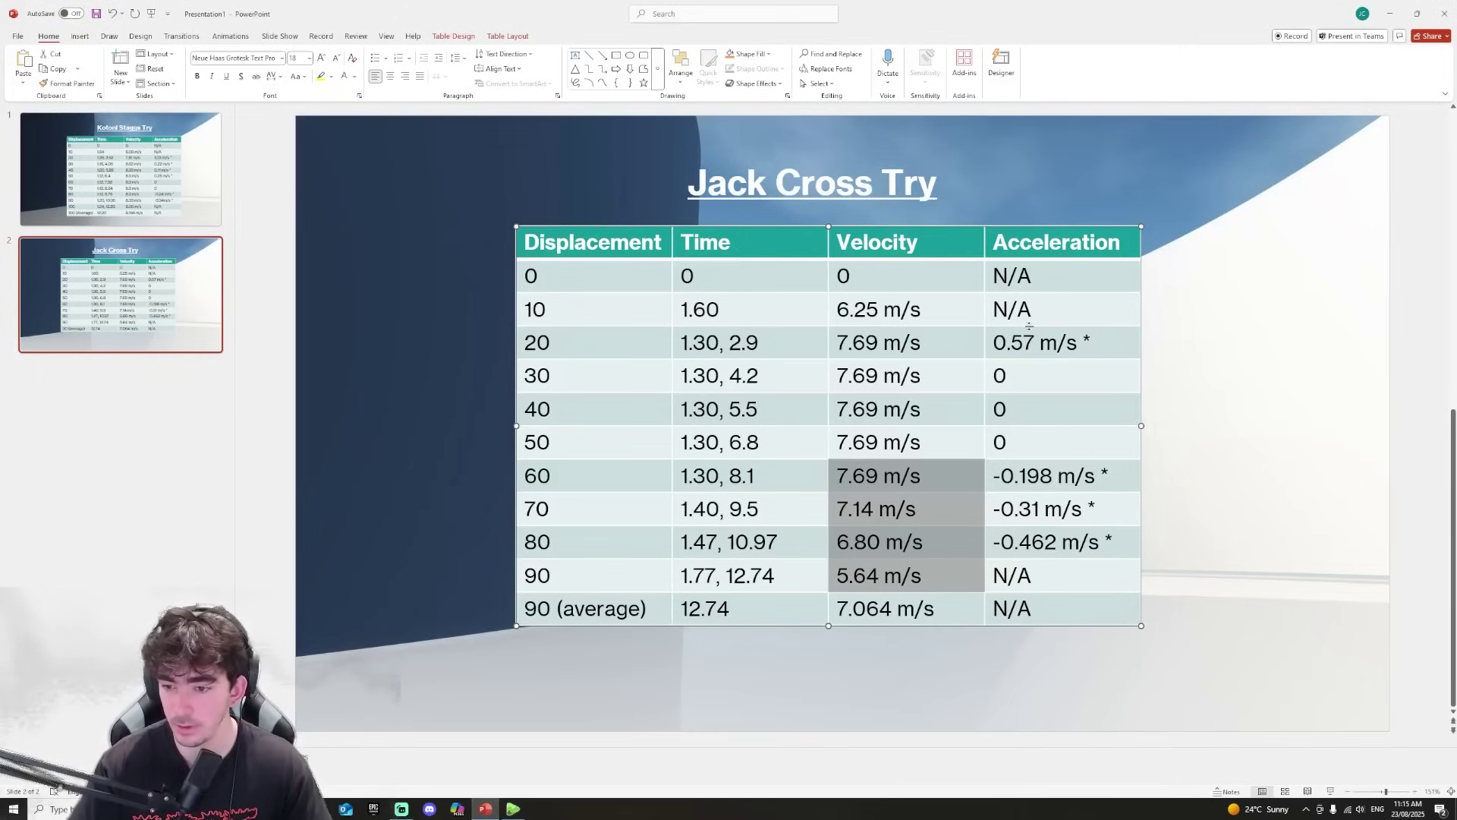
left_click(514, 809)
left_click(730, 753)
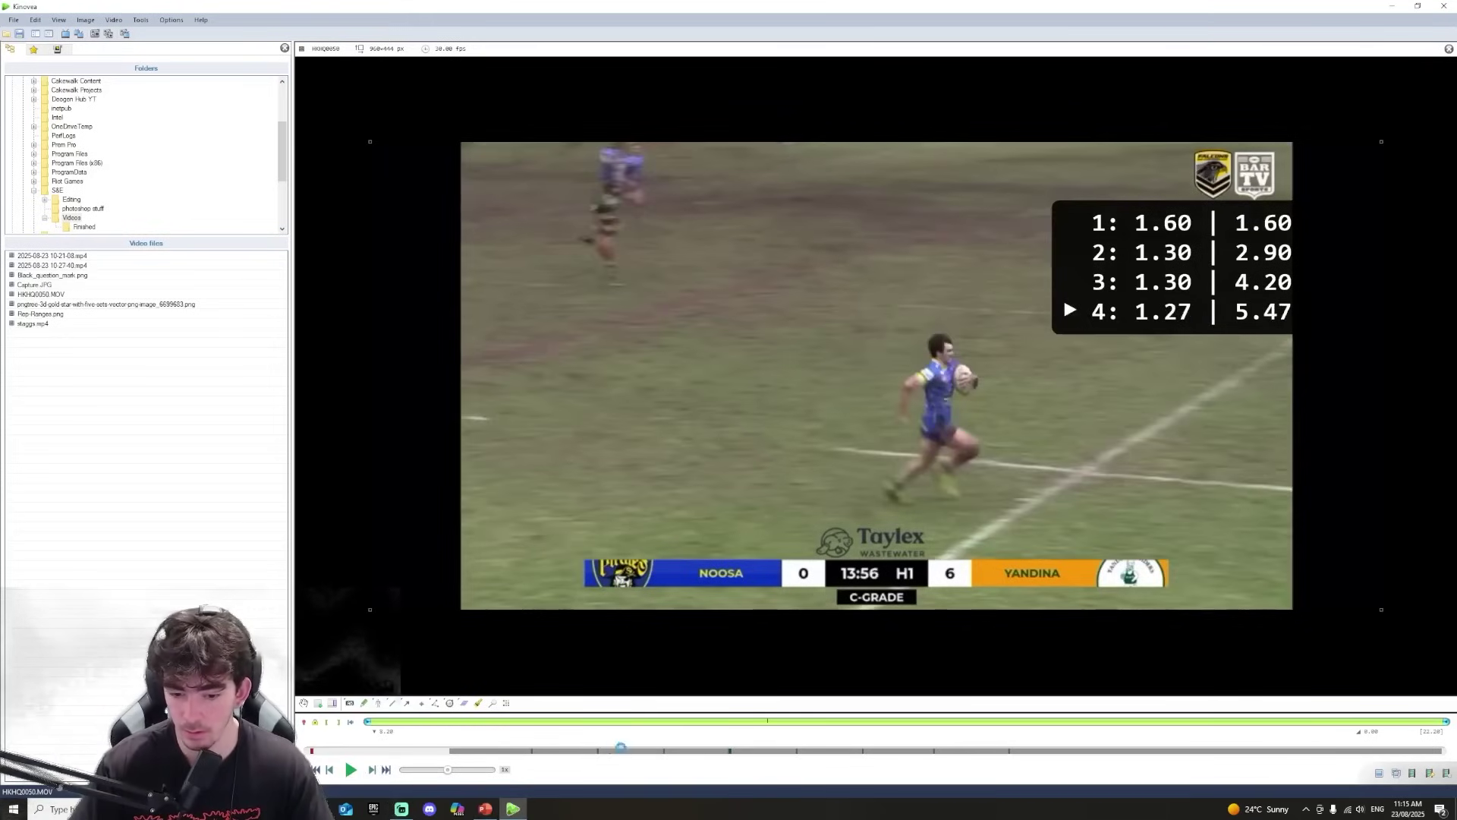
left_click(622, 751)
left_click(349, 770)
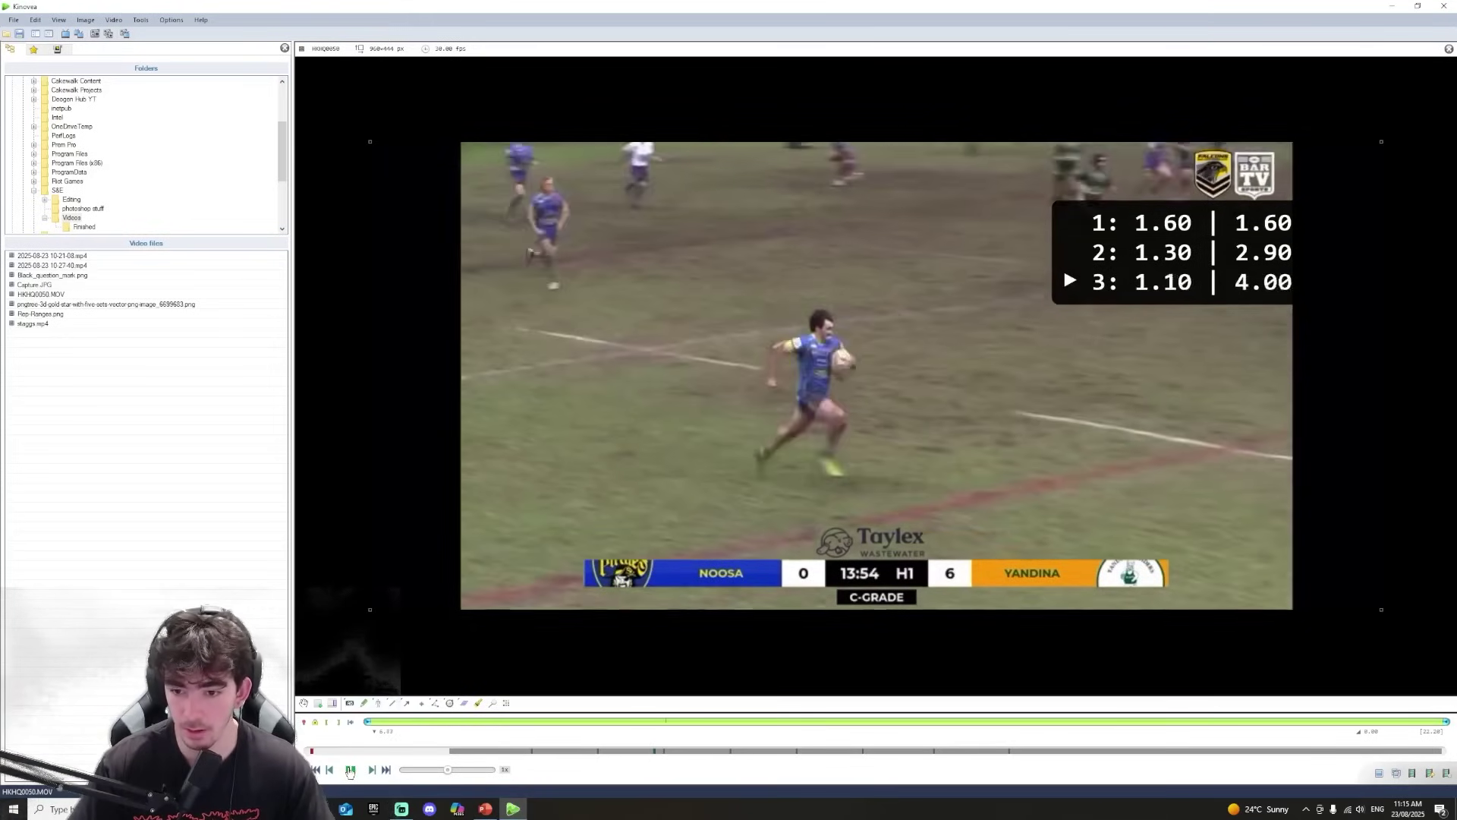
left_click(350, 770)
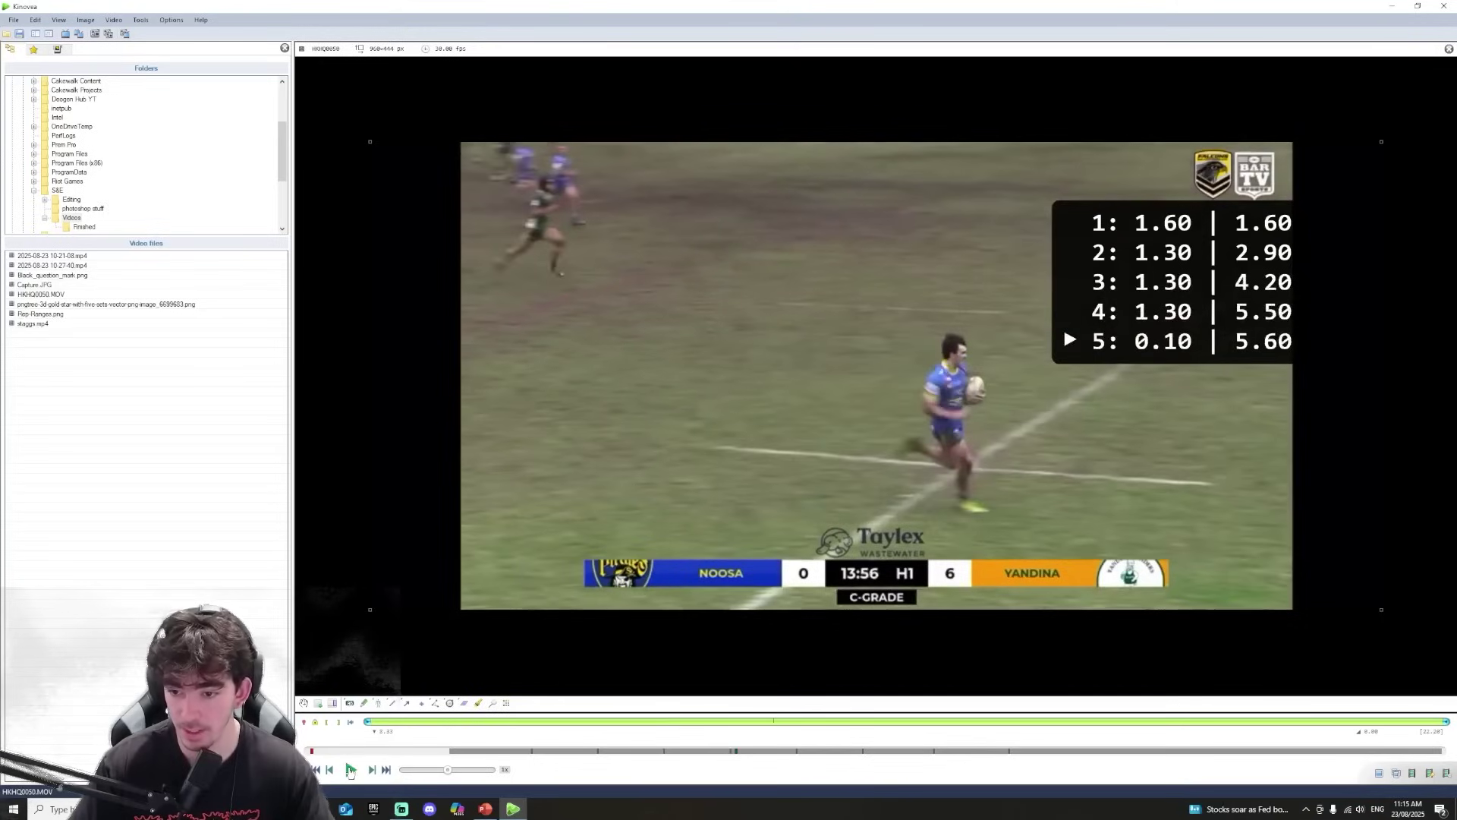
Play the try on through the sixth and seventh splits into the ninth.
left_click(350, 770)
left_click(350, 770)
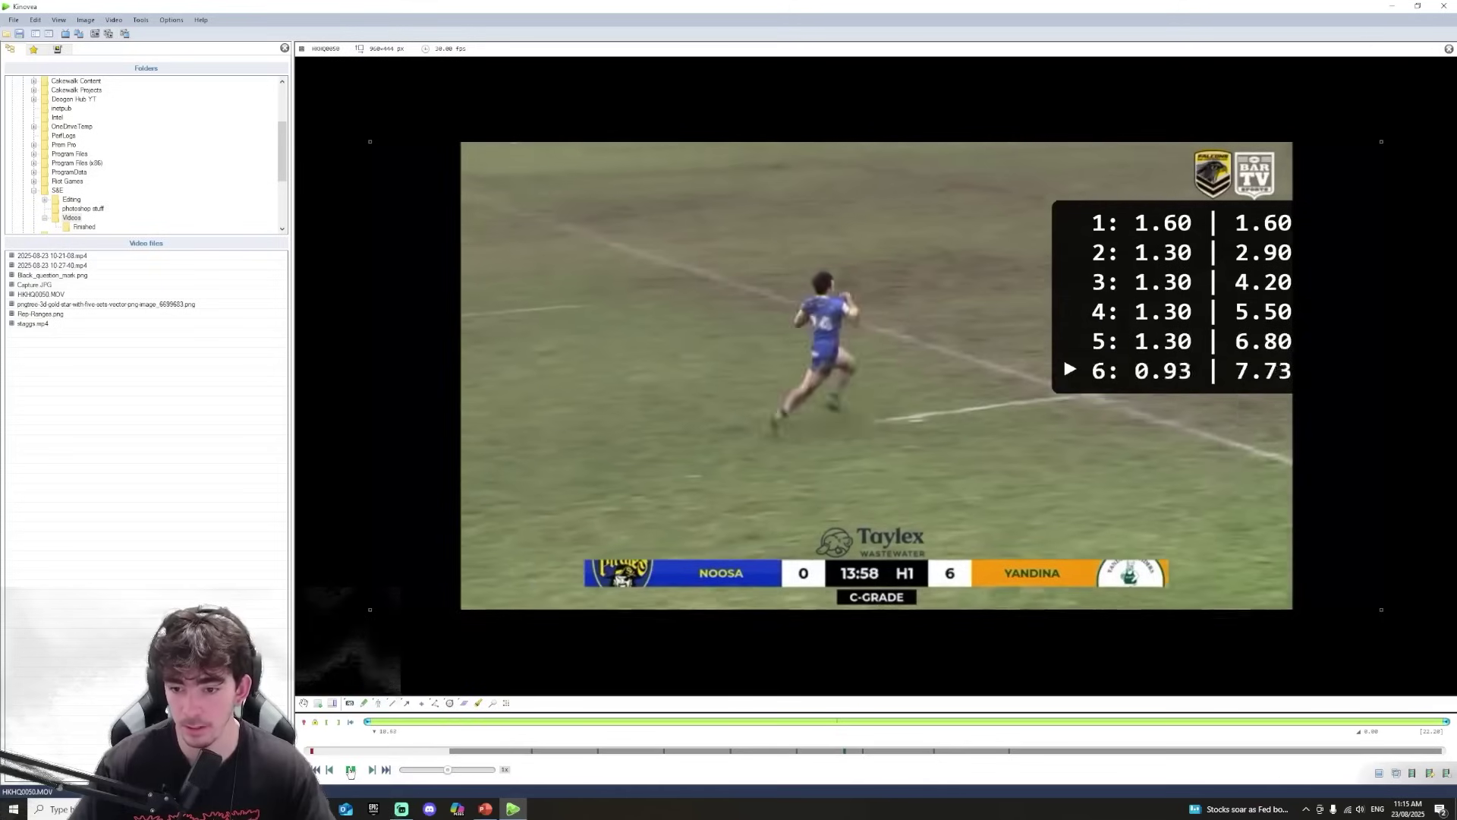
left_click(350, 770)
left_click(350, 770)
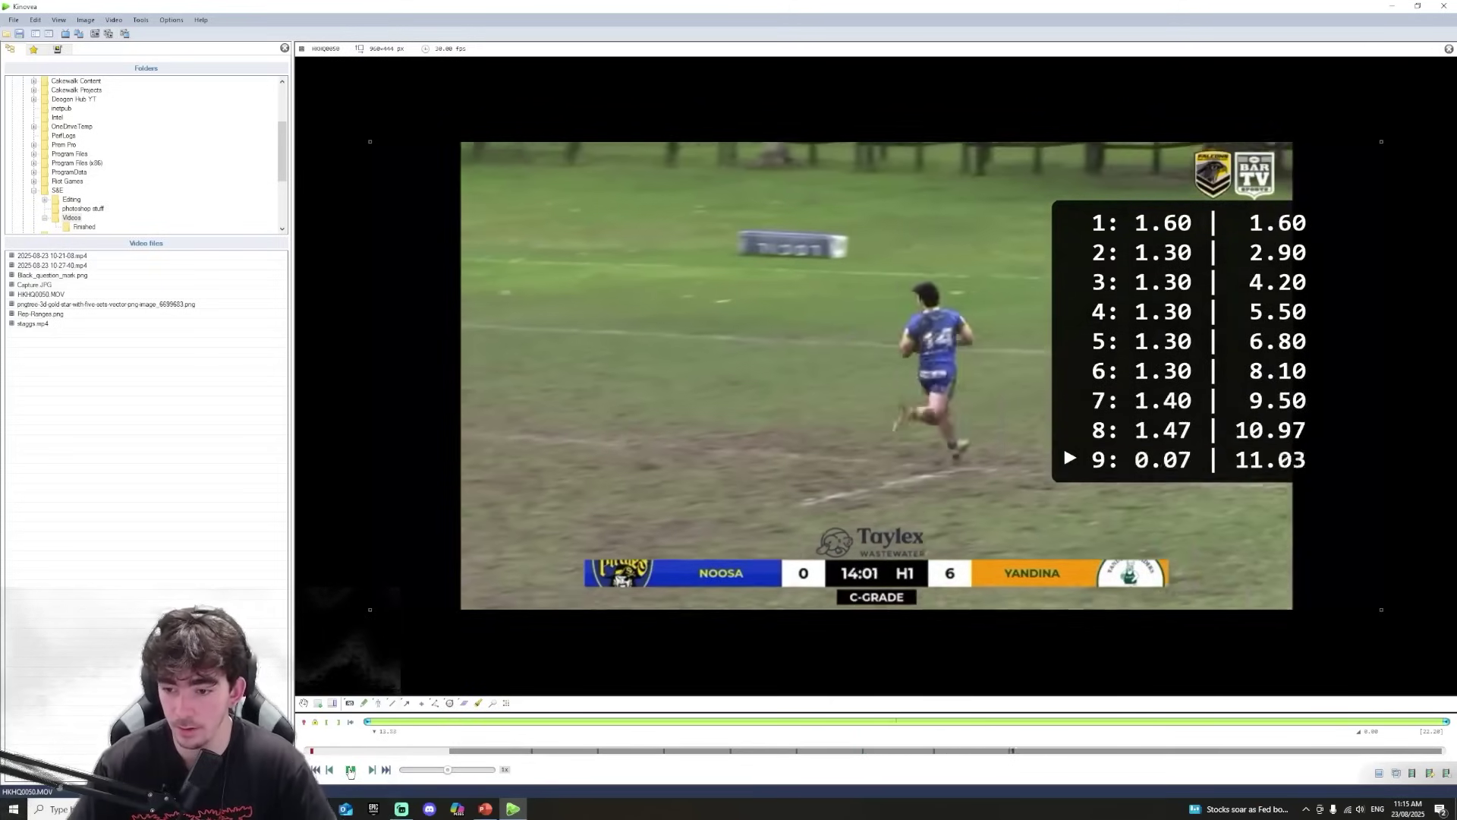
left_click(350, 771)
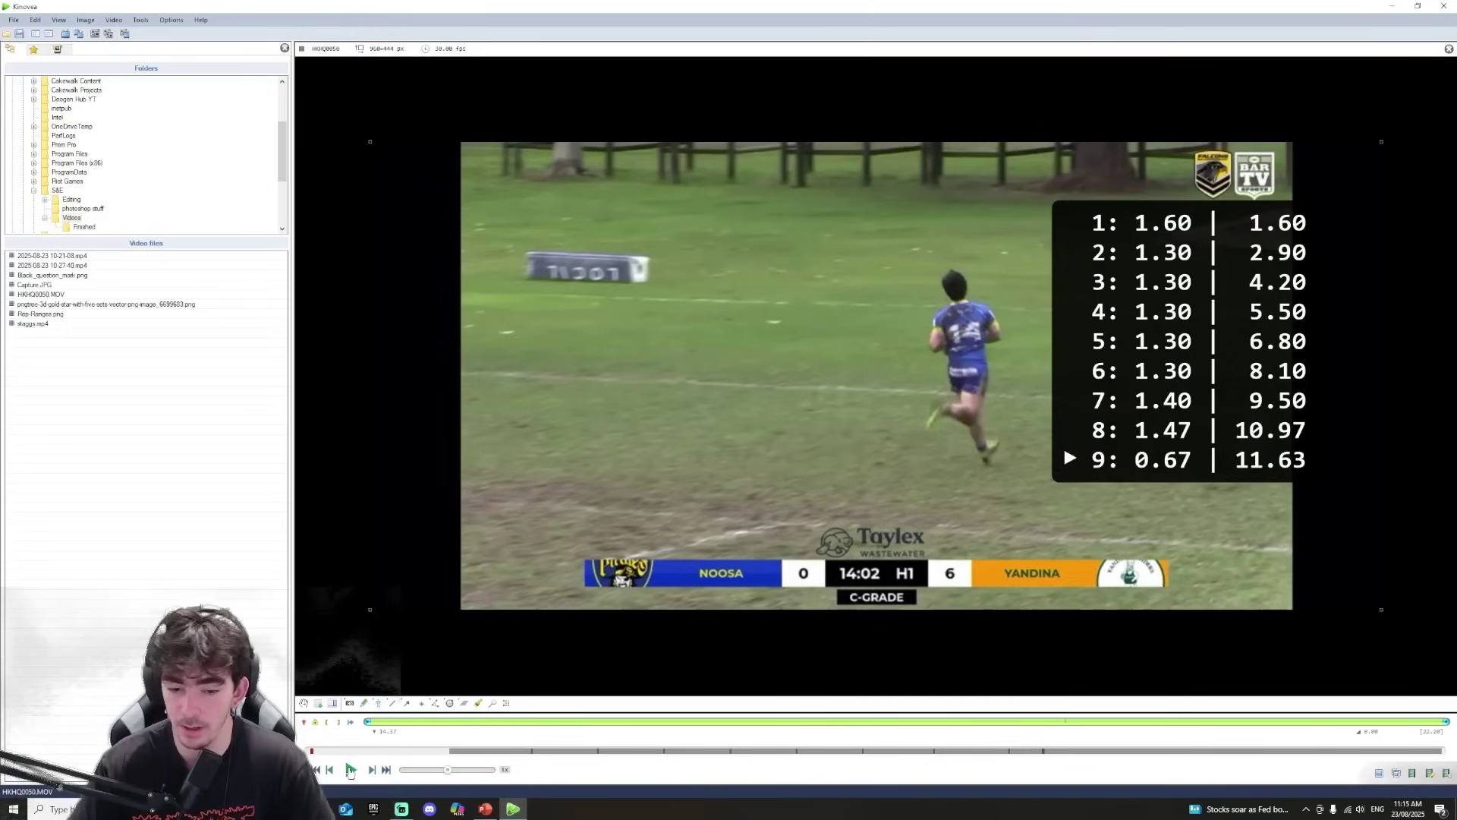
left_click(350, 771)
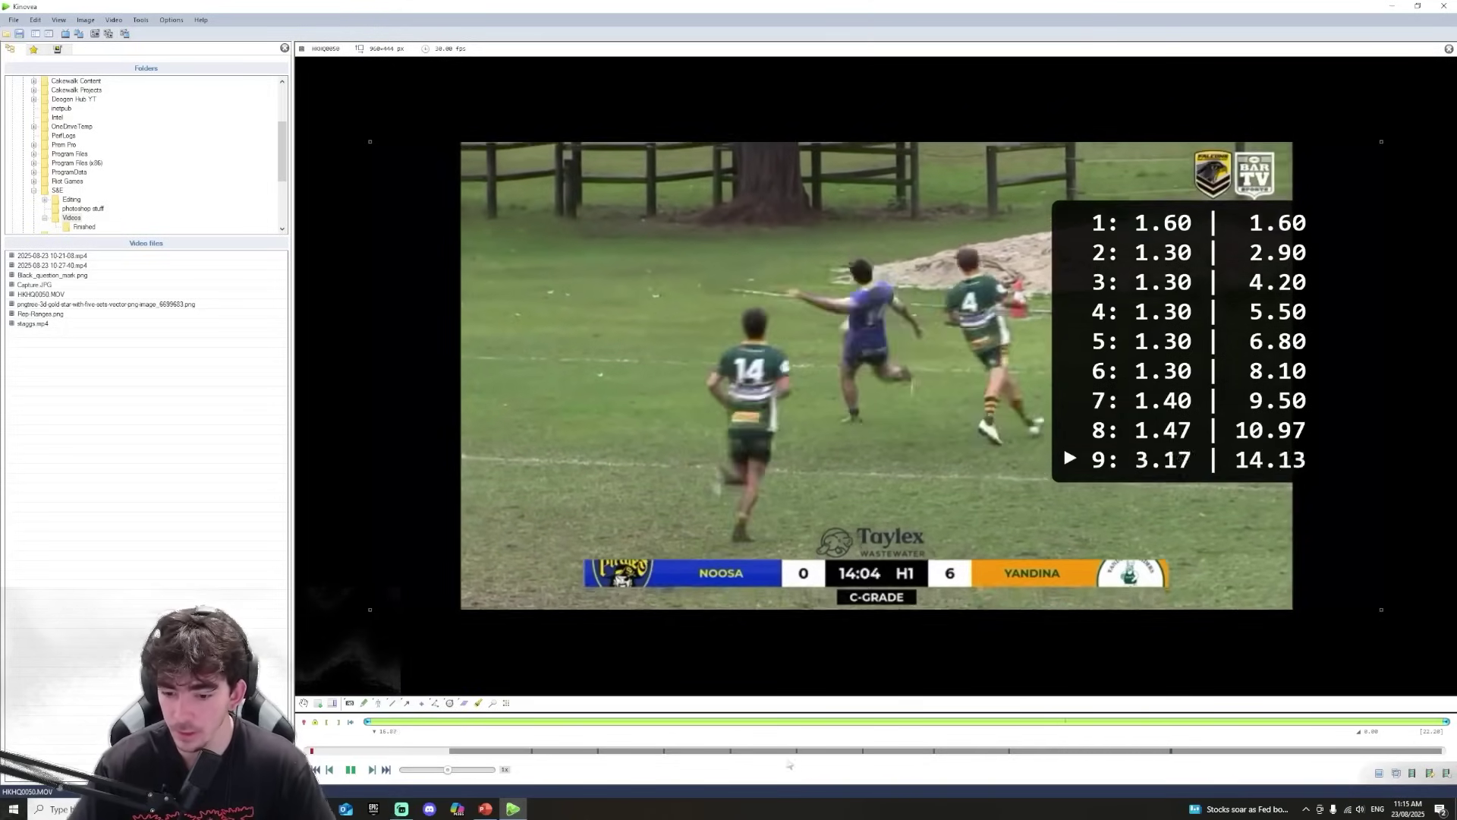
Replay from the fifth split and stop at the final split, 2.67 s for 13.63 s total.
left_click(773, 750)
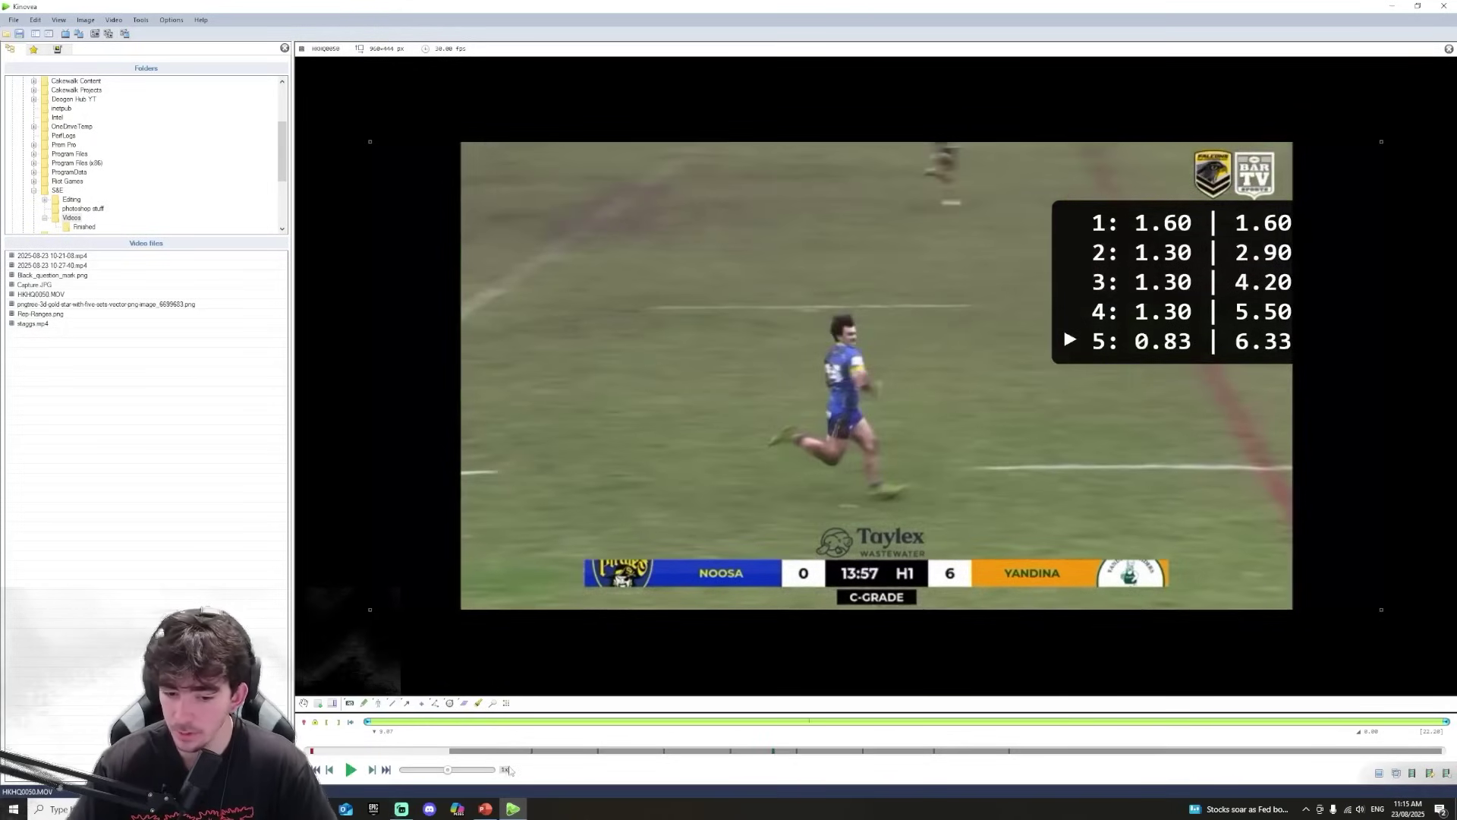
left_click(352, 771)
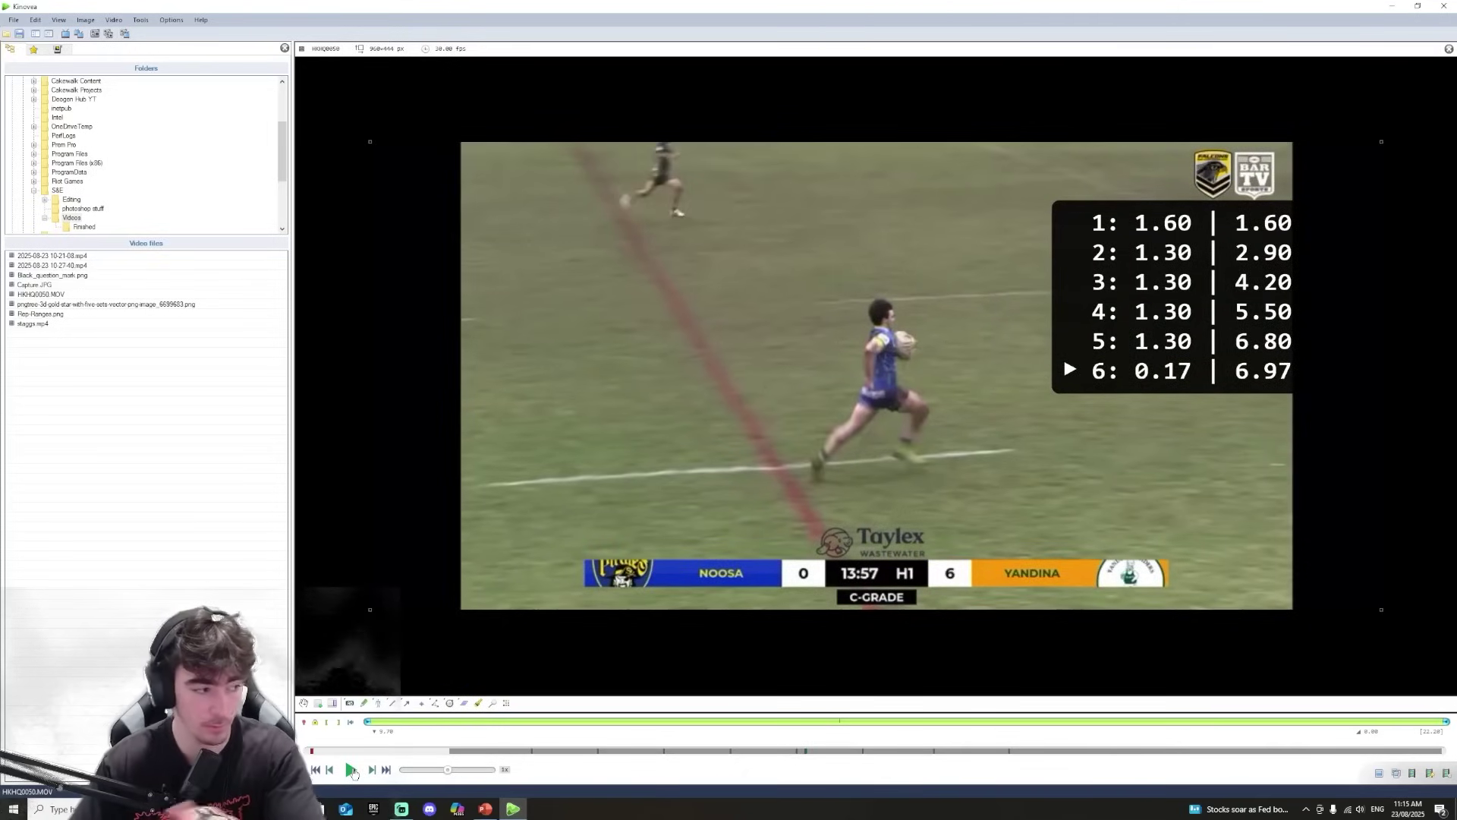
left_click(351, 771)
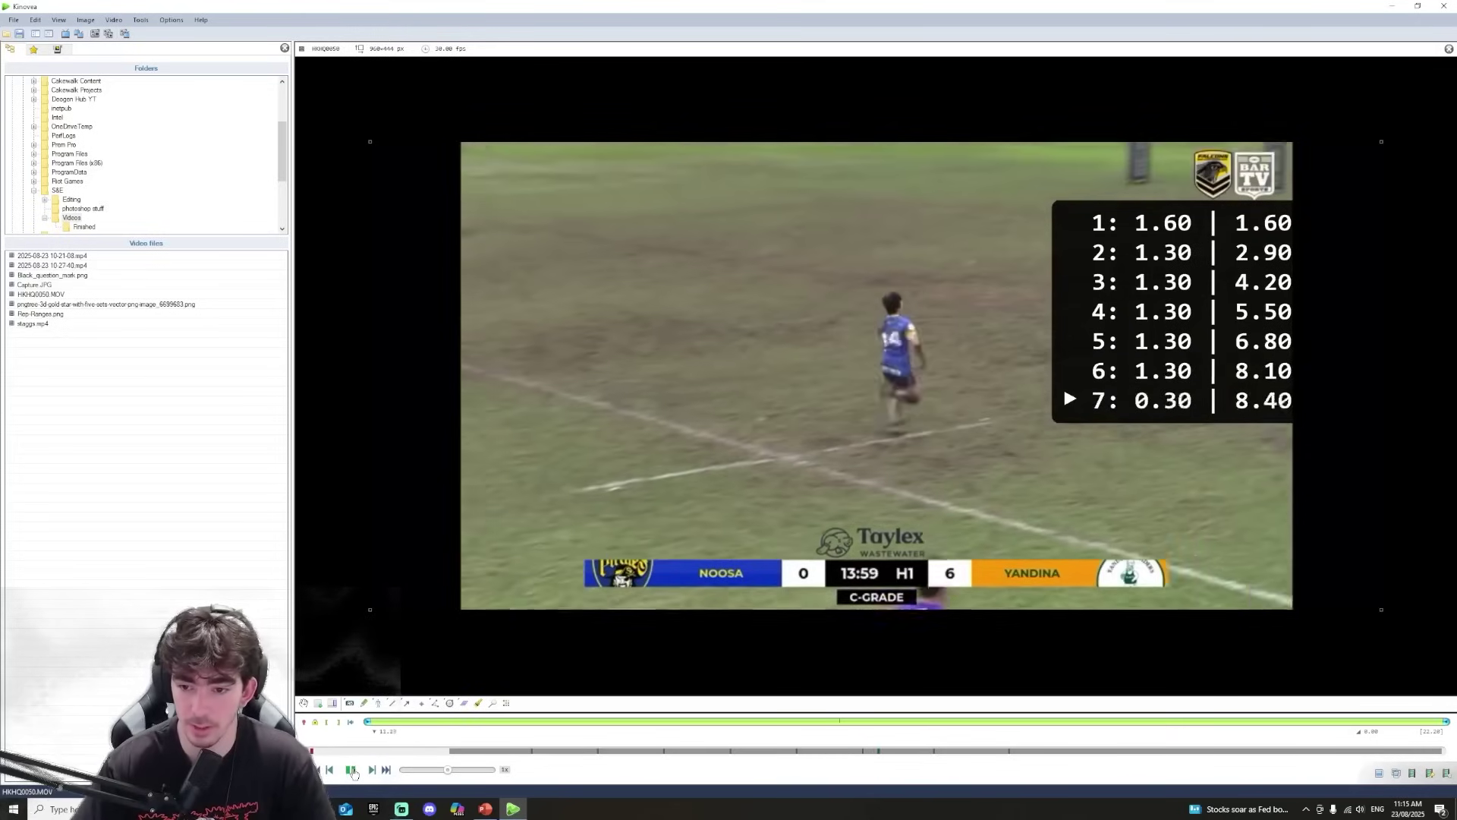
left_click(352, 771)
left_click(351, 771)
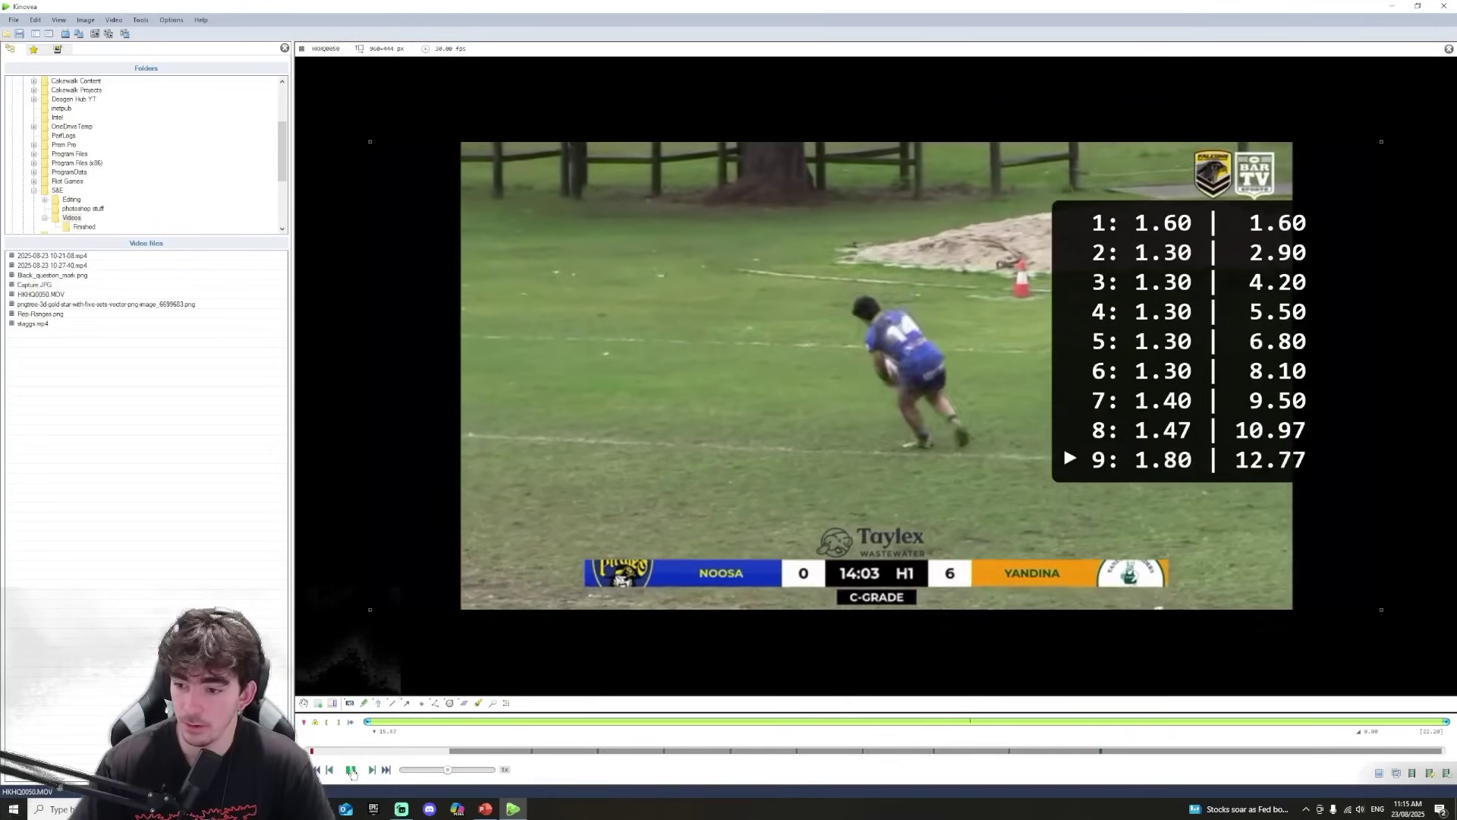
left_click(352, 771)
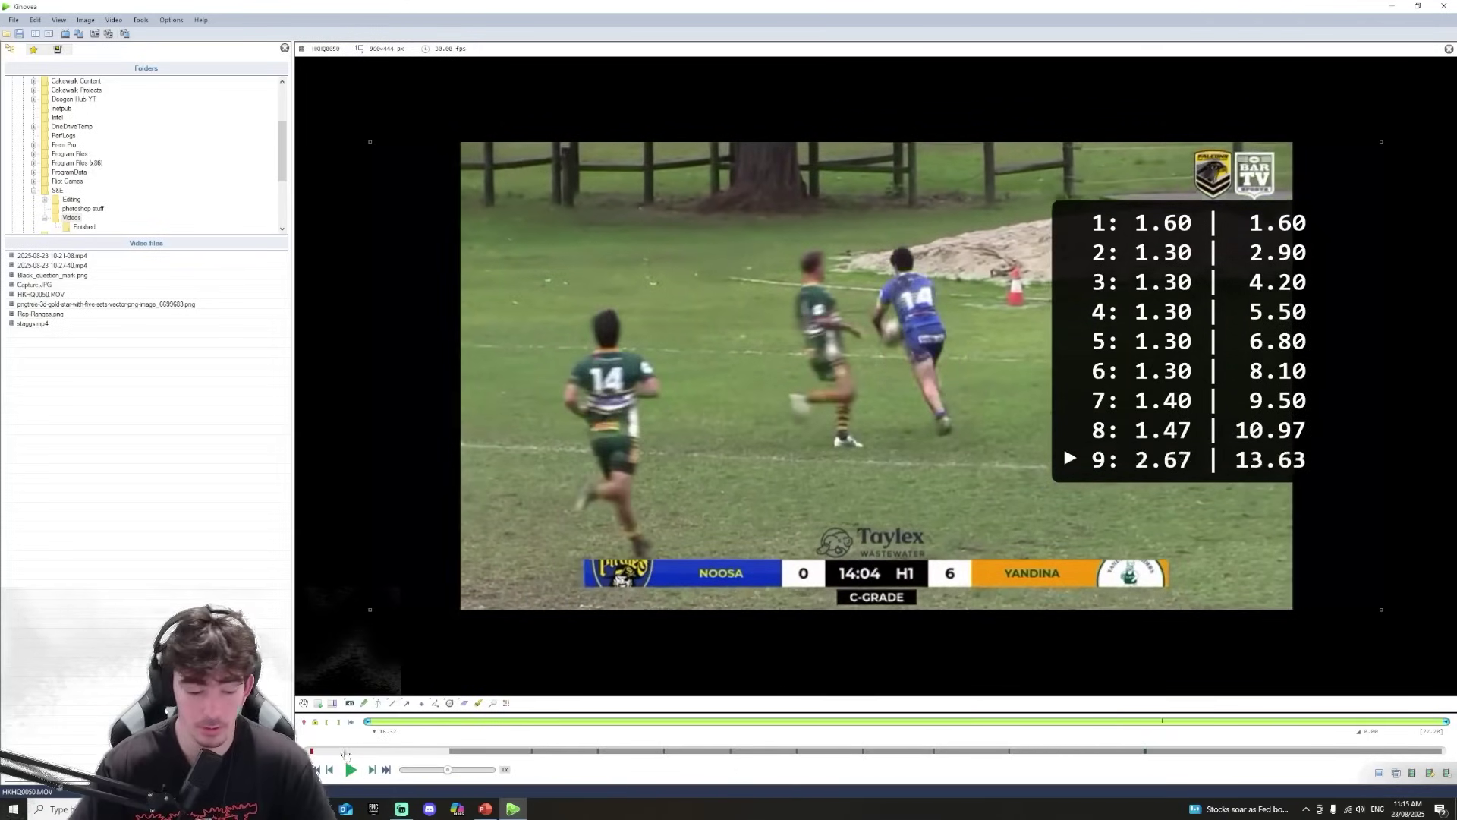